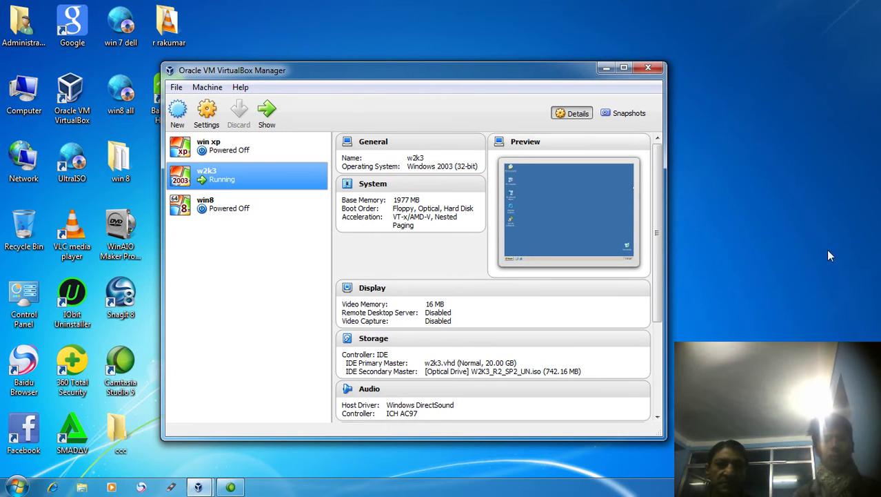
Maximize the VirtualBox Manager window and move the w2k3 machine to the end of the machine list
{"action": "left_click", "coordinate": [625, 68]}
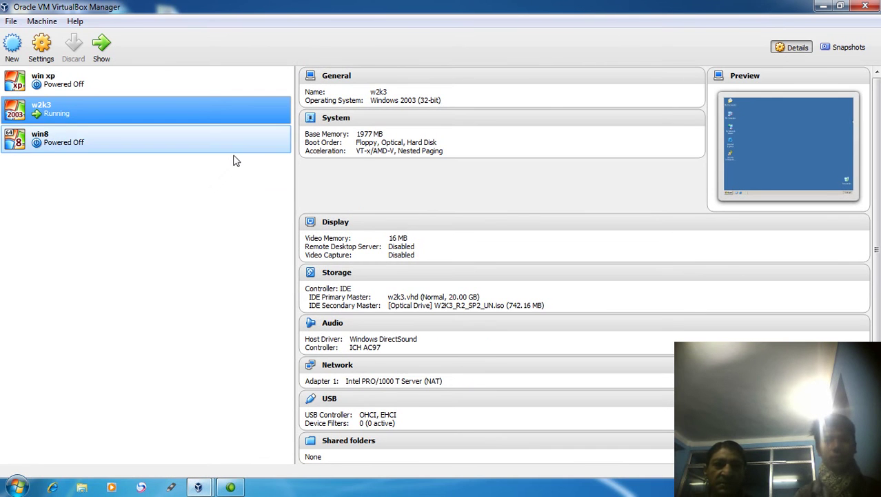
{"action": "left_click_drag", "start_coordinate": [114, 108], "coordinate": [244, 420]}
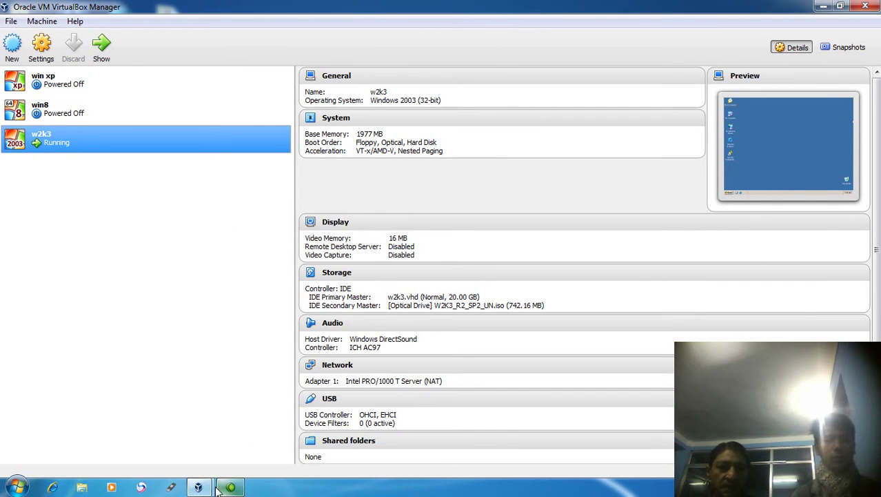
Set the host taskbar buttons to Never combine in the taskbar properties
{"action": "right_click", "coordinate": [357, 489]}
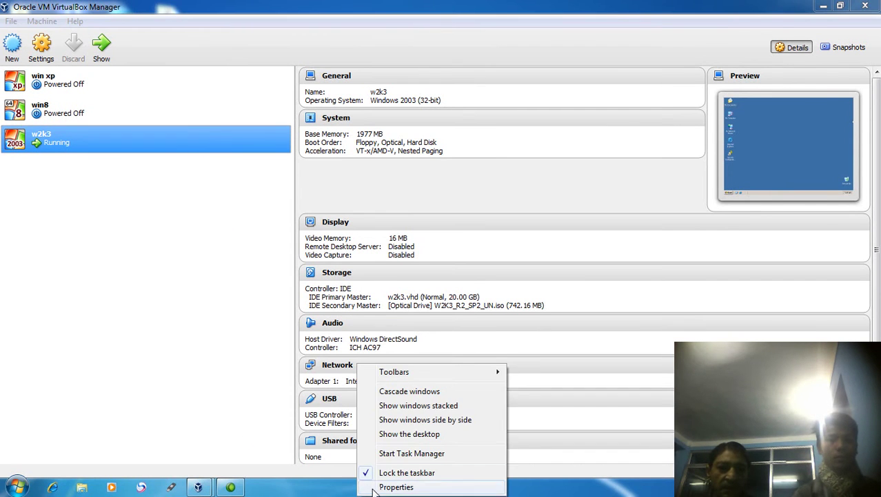
{"action": "left_click", "coordinate": [388, 487]}
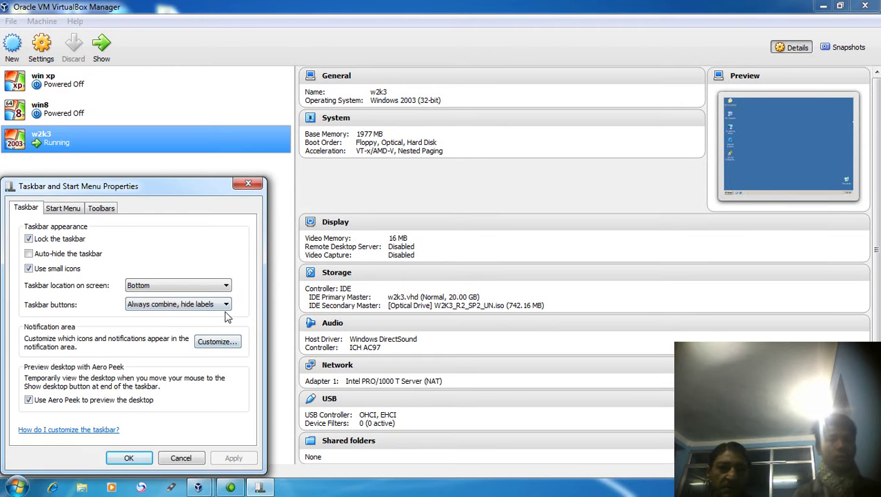
{"action": "left_click", "coordinate": [226, 304]}
{"action": "left_click", "coordinate": [178, 334]}
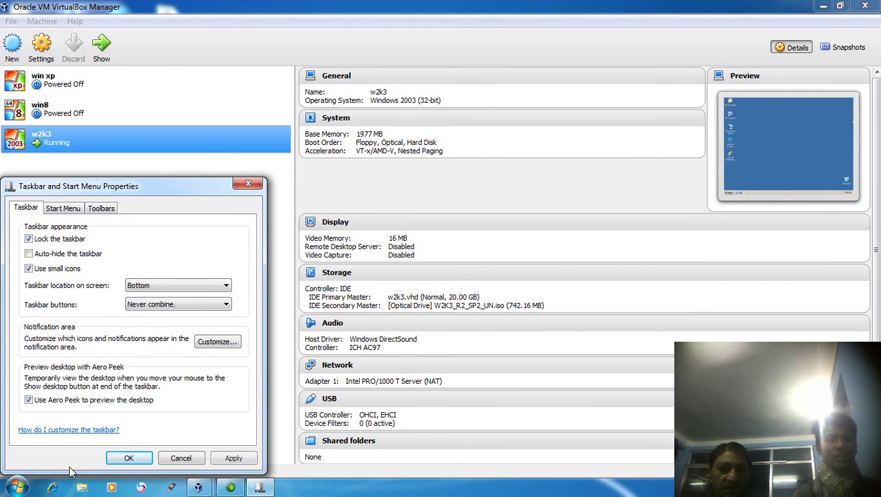
{"action": "left_click", "coordinate": [129, 457]}
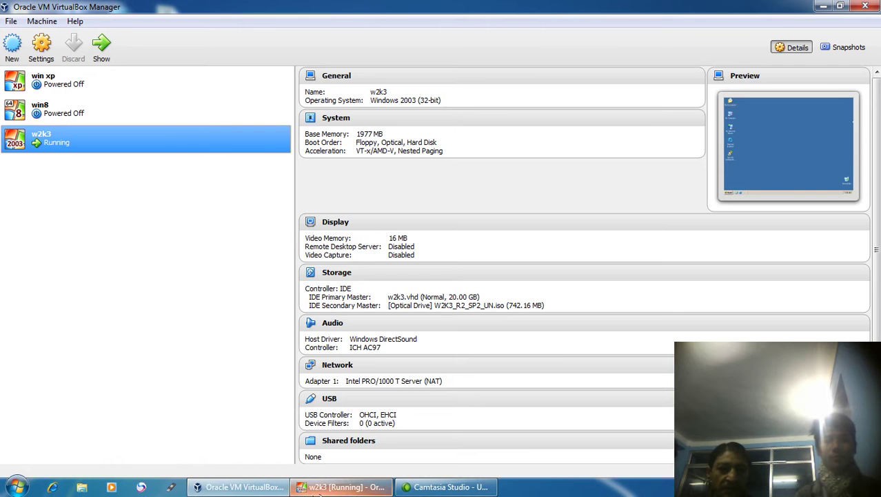
Switch to the running w2k3 machine and shut down its Windows Server 2003 with the reason Security issue
{"action": "left_click", "coordinate": [338, 487]}
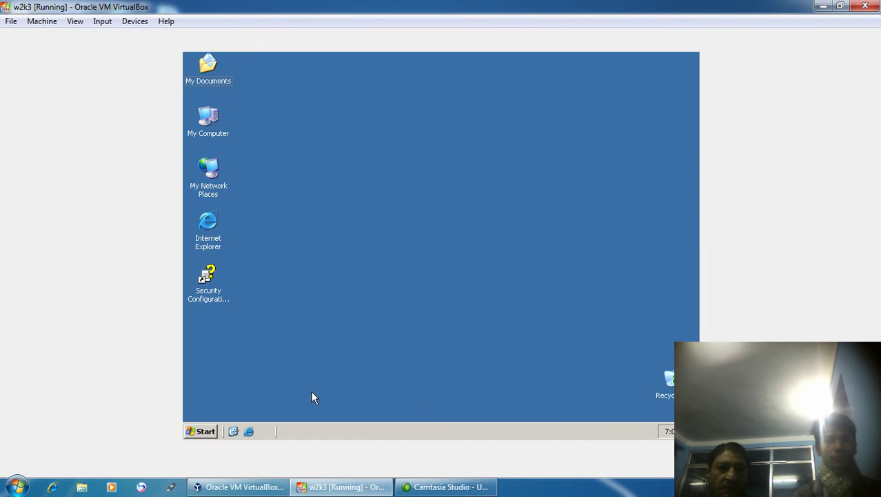
{"action": "left_click", "coordinate": [205, 431]}
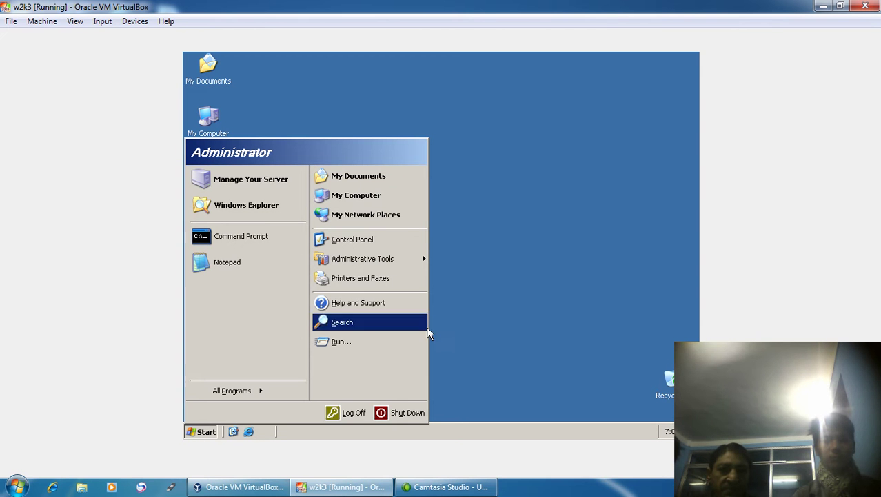
{"action": "left_click", "coordinate": [405, 411]}
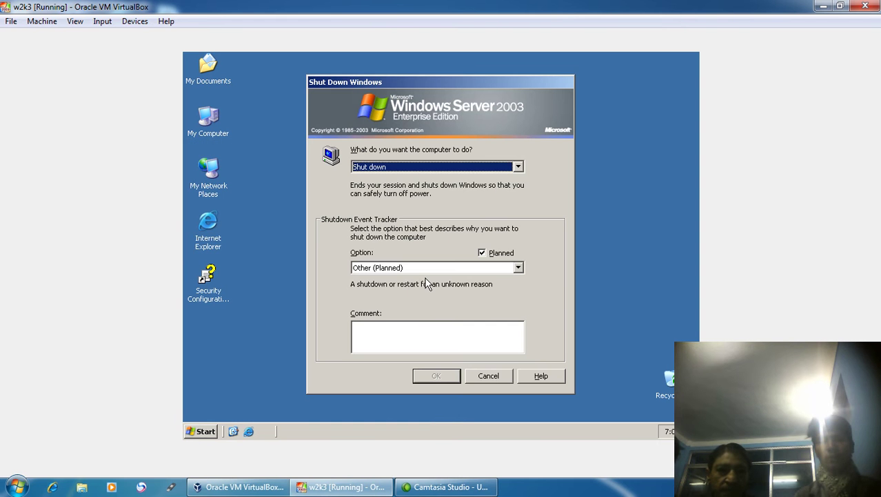
{"action": "left_click", "coordinate": [518, 267]}
{"action": "left_click", "coordinate": [452, 329]}
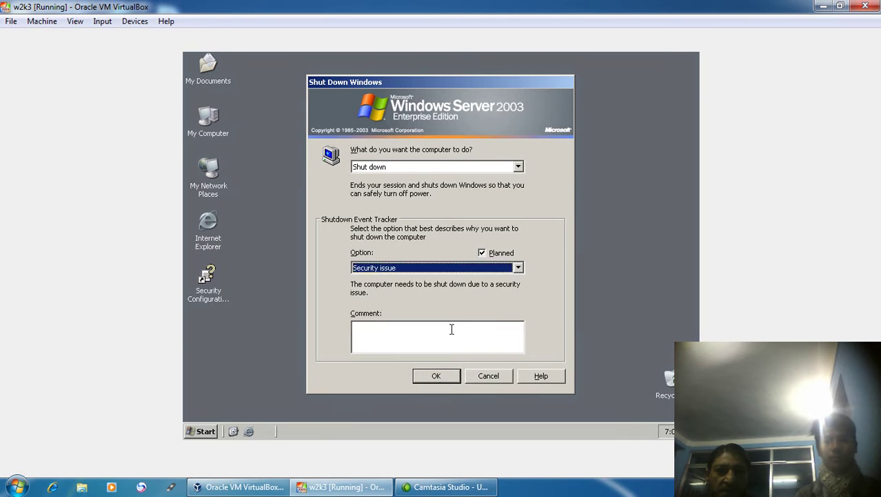
{"action": "left_click", "coordinate": [436, 378]}
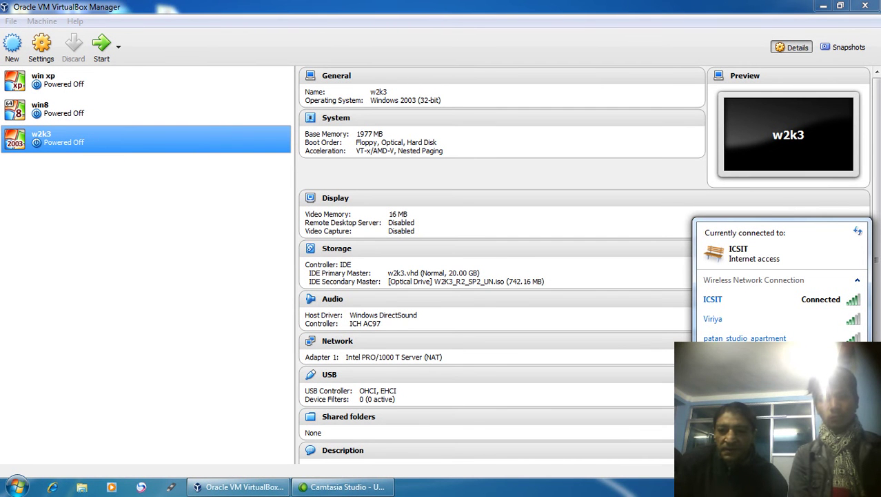
Disconnect the host from the ICSIT wireless network and close the network list
{"action": "left_click", "coordinate": [754, 301]}
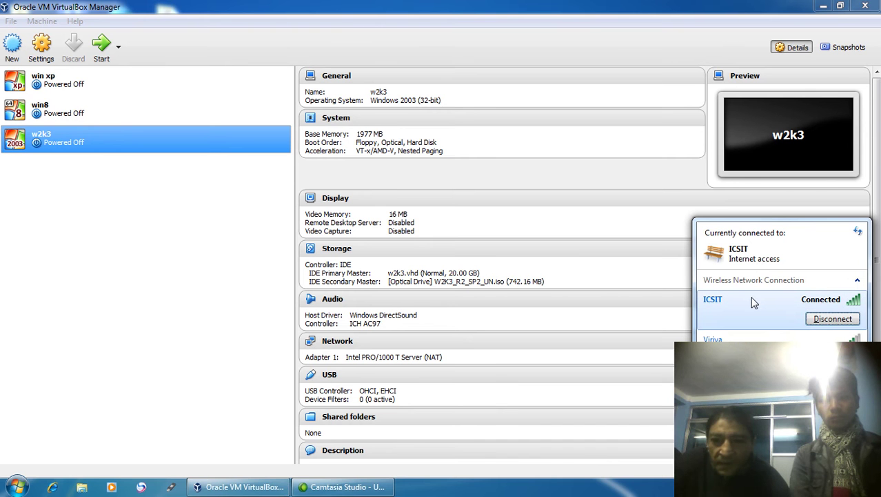
{"action": "left_click", "coordinate": [813, 321]}
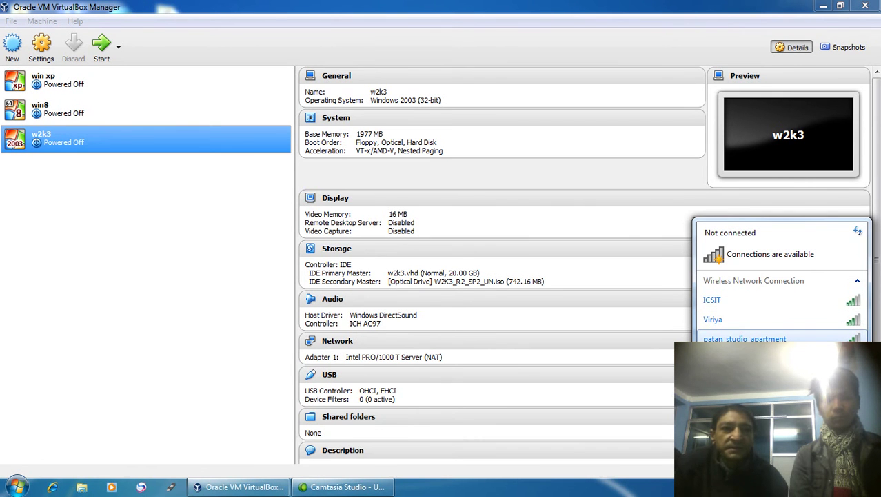
{"action": "key", "text": "Escape"}
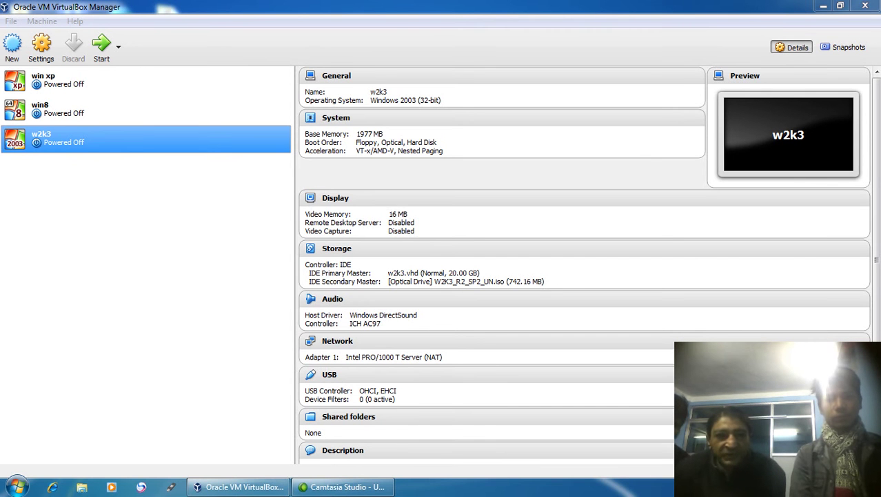
{"action": "left_click", "coordinate": [821, 6]}
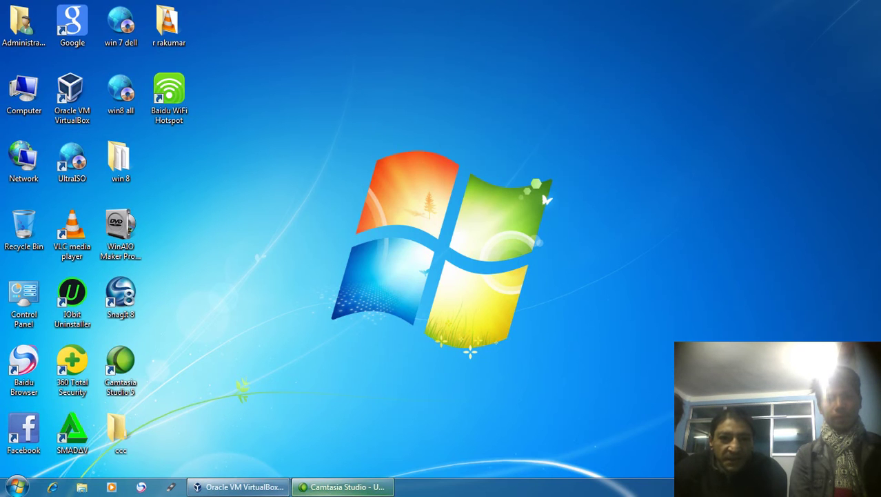
{"action": "left_click", "coordinate": [240, 486]}
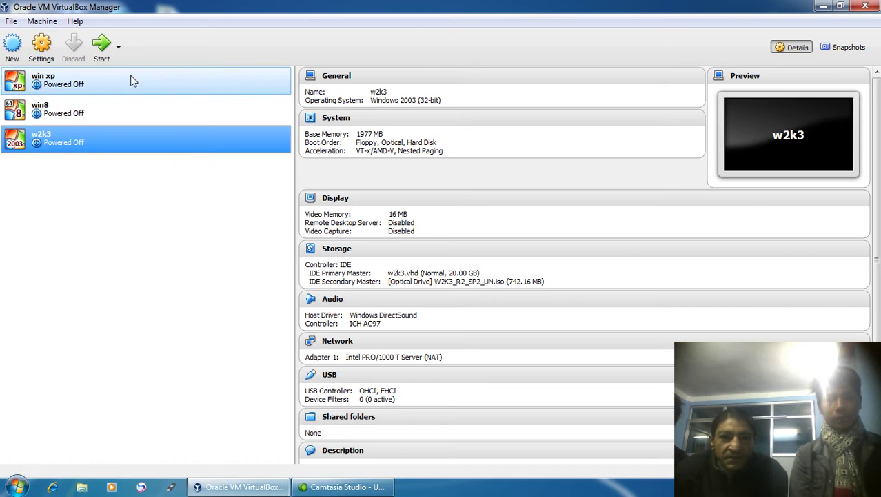
In the w2k3 machine's storage settings, begin a new dynamically allocated VHD hard disk on the IDE controller
{"action": "left_click", "coordinate": [54, 49]}
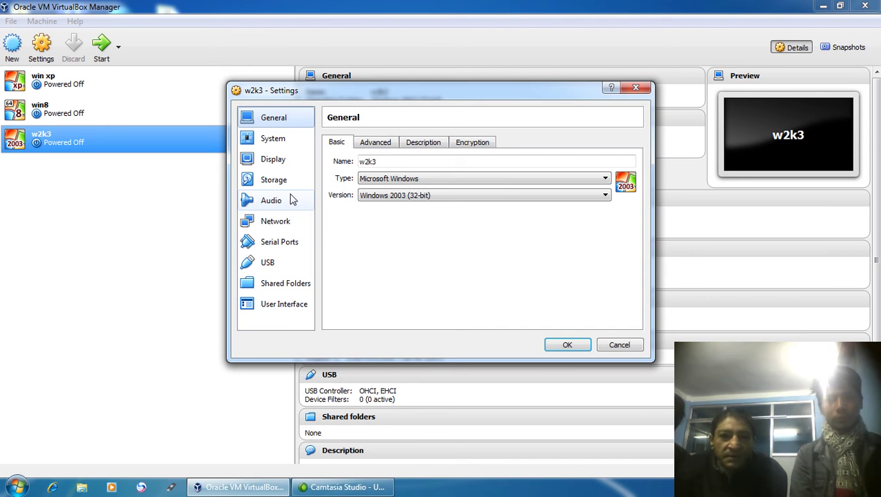
{"action": "left_click", "coordinate": [293, 183]}
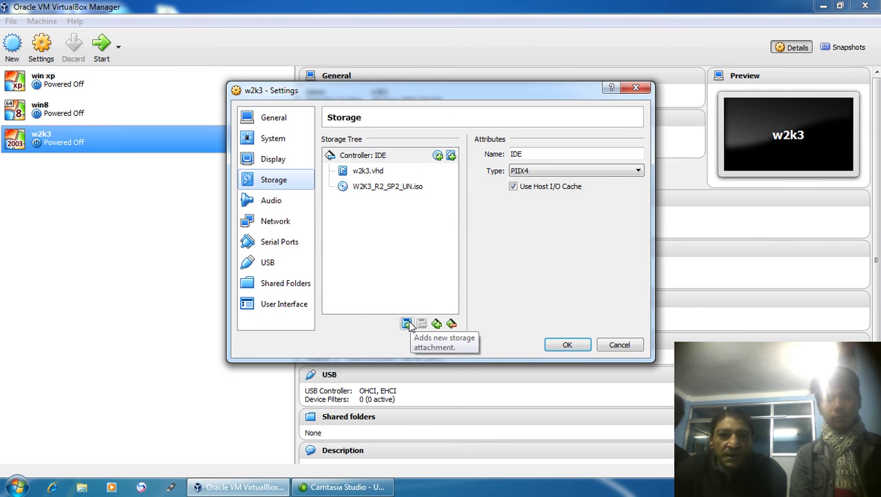
{"action": "left_click", "coordinate": [451, 156]}
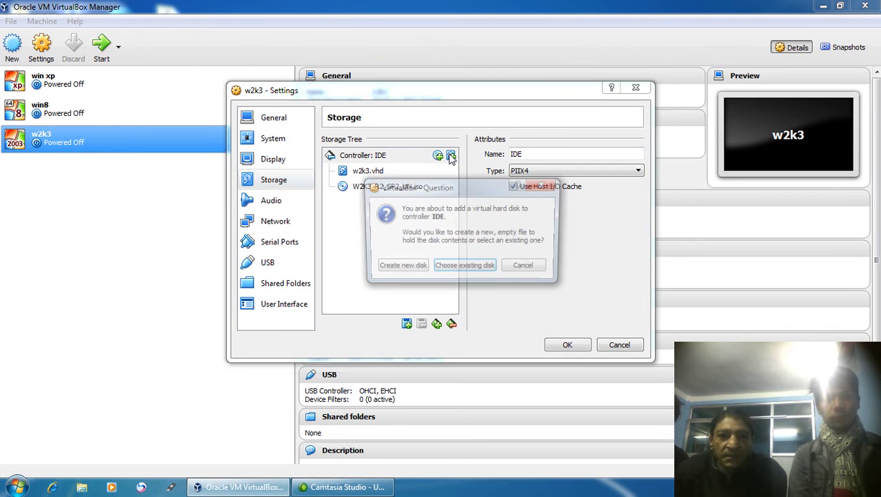
{"action": "left_click_drag", "start_coordinate": [442, 189], "coordinate": [575, 266]}
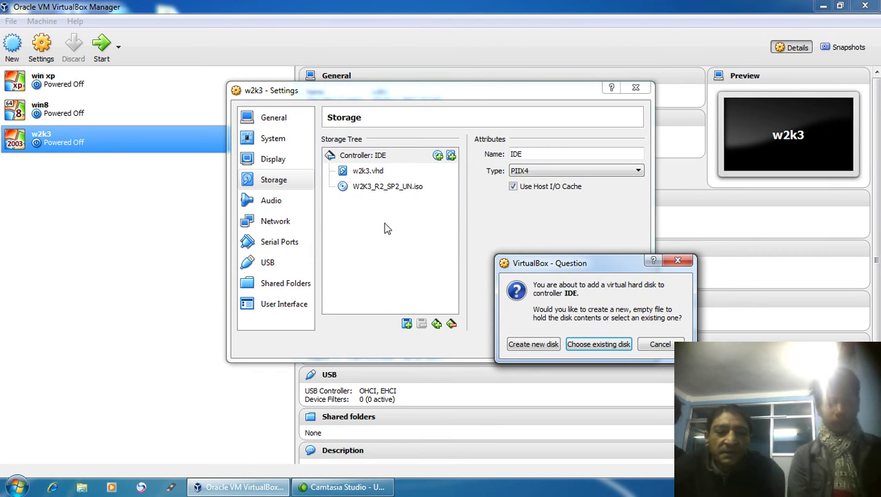
{"action": "left_click_drag", "start_coordinate": [592, 265], "coordinate": [599, 206]}
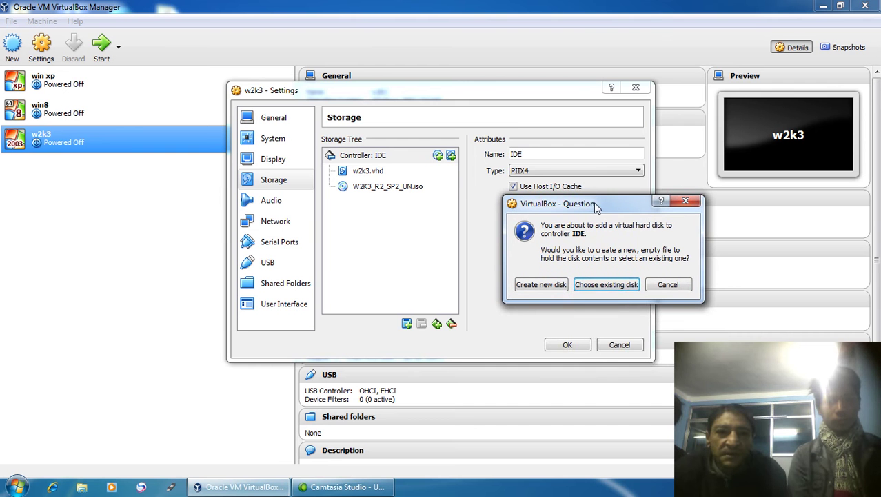
{"action": "left_click", "coordinate": [549, 288]}
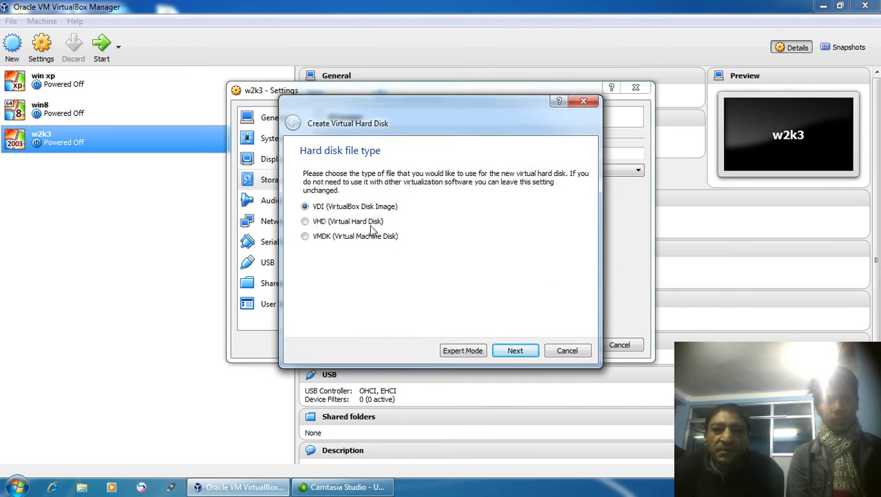
{"action": "left_click", "coordinate": [516, 350]}
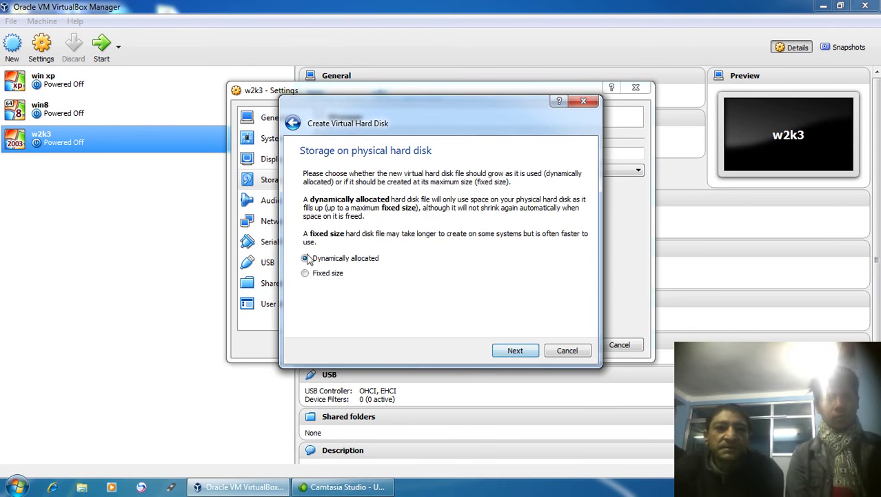
{"action": "left_click", "coordinate": [511, 349]}
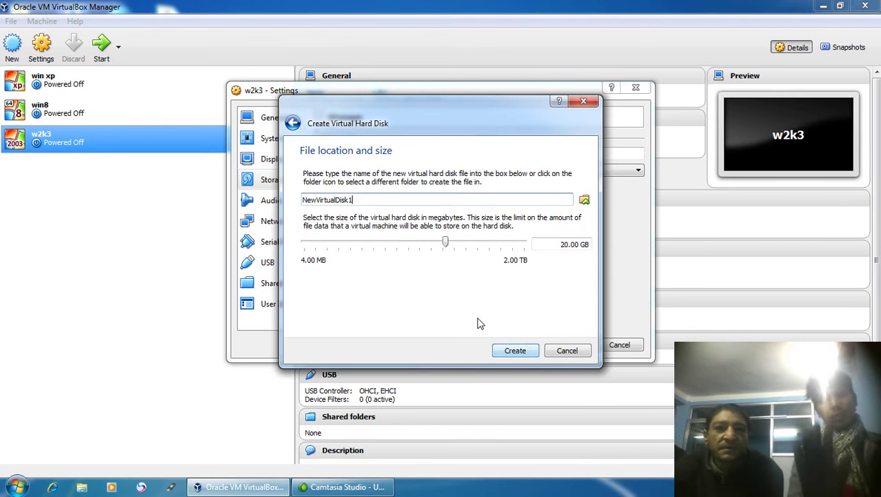
Set the new virtual disk's size to 250 GB and shorten its name to VirtualDisk1
{"action": "left_click", "coordinate": [566, 245]}
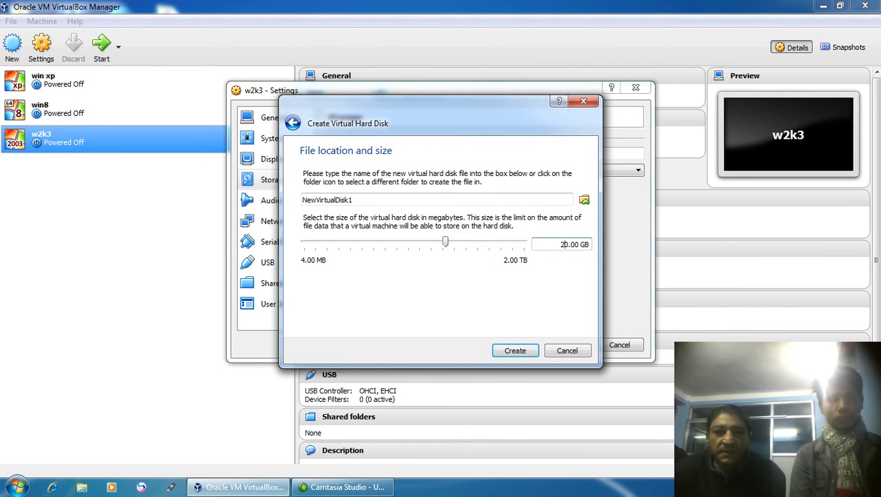
{"action": "type", "text": "5"}
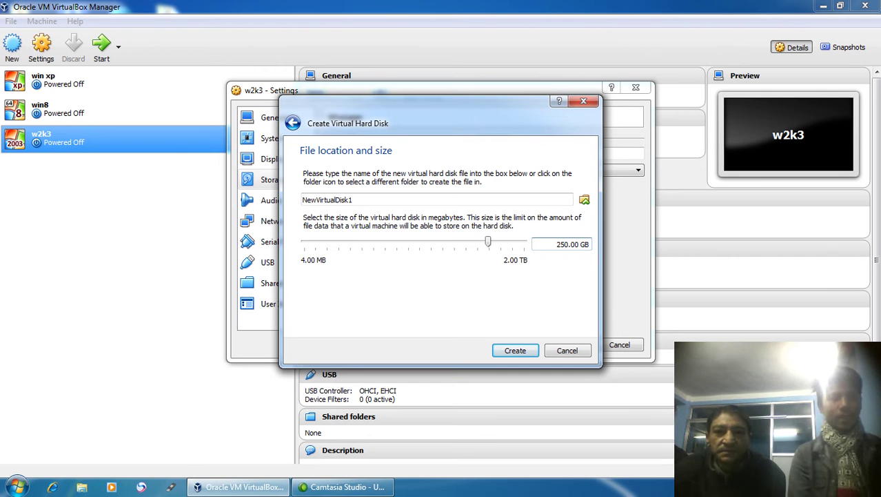
{"action": "left_click", "coordinate": [362, 199]}
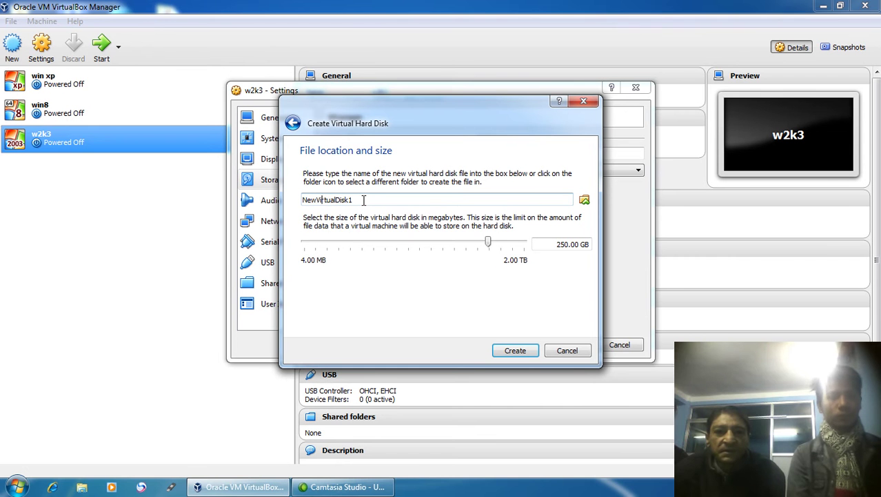
{"action": "key", "text": "Left"}
{"action": "key", "text": "Left"}
{"action": "key", "text": "Left"}
{"action": "key", "text": "Left"}
{"action": "key", "text": "Left"}
{"action": "key", "text": "Left"}
{"action": "key", "text": "Left"}
{"action": "key", "text": "Left"}
{"action": "key", "text": "Left"}
{"action": "key", "text": "Left"}
{"action": "key", "text": "Left"}
{"action": "key", "text": "Left"}
{"action": "key", "text": "BackSpace"}
{"action": "key", "text": "BackSpace"}
{"action": "key", "text": "BackSpace"}
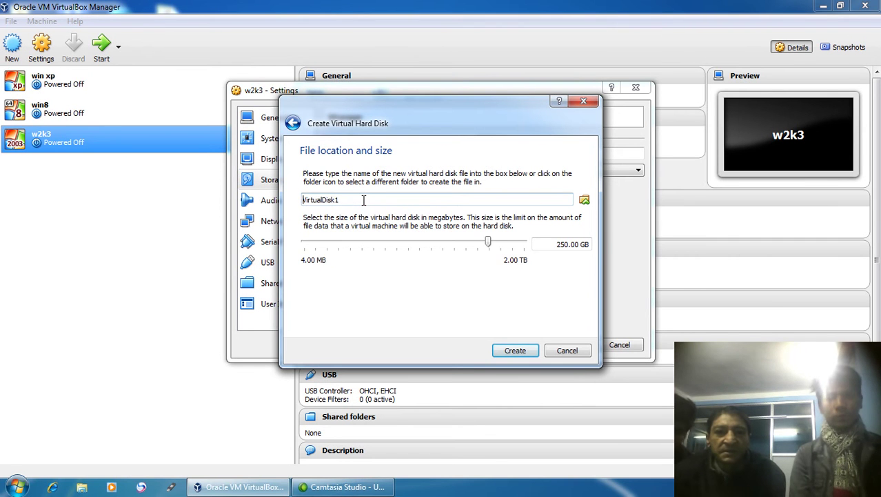
Choose the w2k3 folder as the location for VirtualDisk1 and create the disk
{"action": "left_click", "coordinate": [584, 200]}
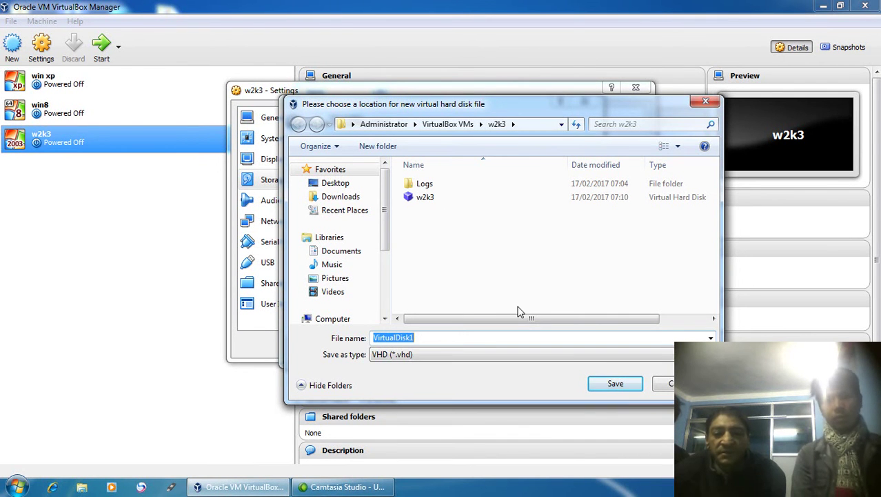
{"action": "left_click", "coordinate": [607, 386]}
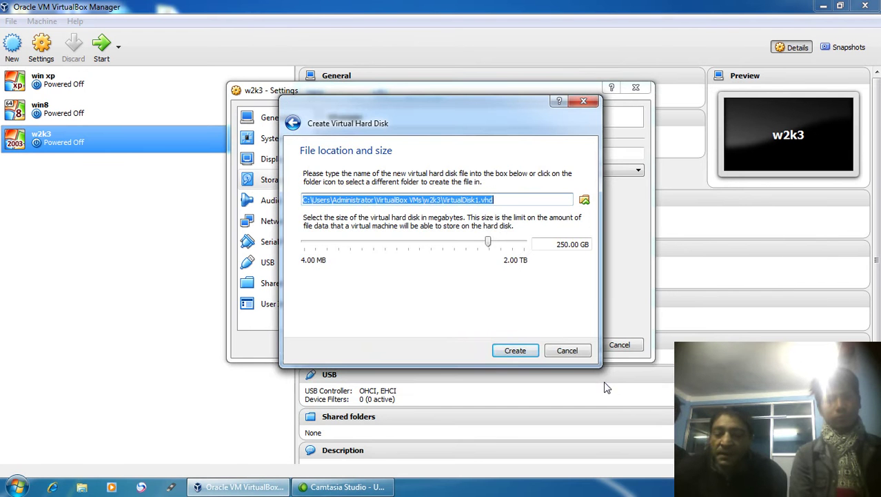
{"action": "left_click", "coordinate": [515, 347]}
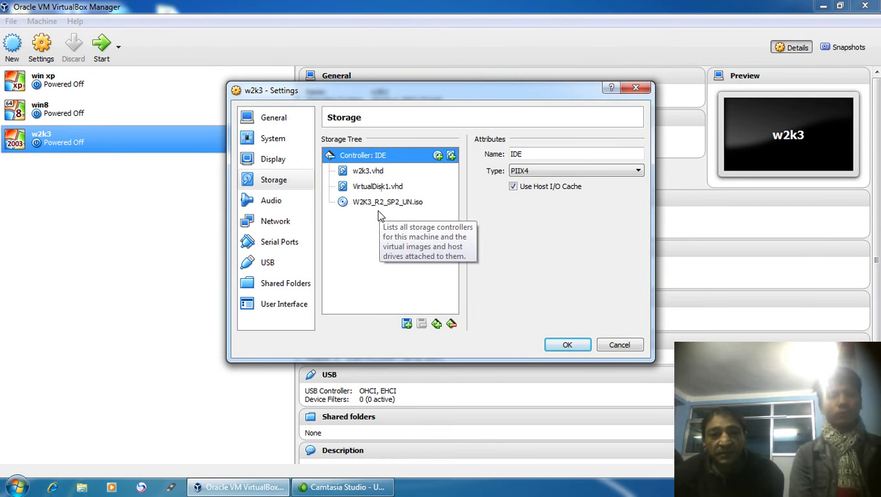
Begin another new hard disk on the IDE controller as a dynamically allocated VHD, up to its file location and size
{"action": "left_click", "coordinate": [451, 156]}
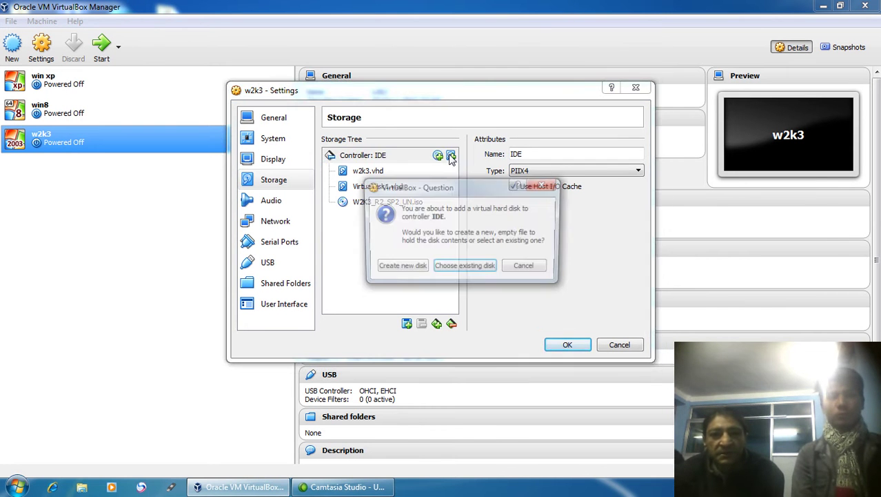
{"action": "left_click", "coordinate": [392, 268]}
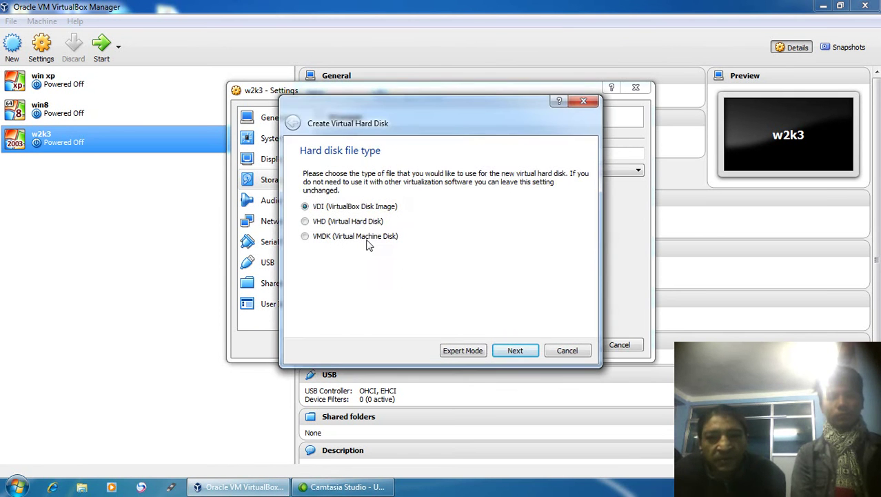
{"action": "left_click", "coordinate": [362, 224]}
{"action": "left_click", "coordinate": [516, 350]}
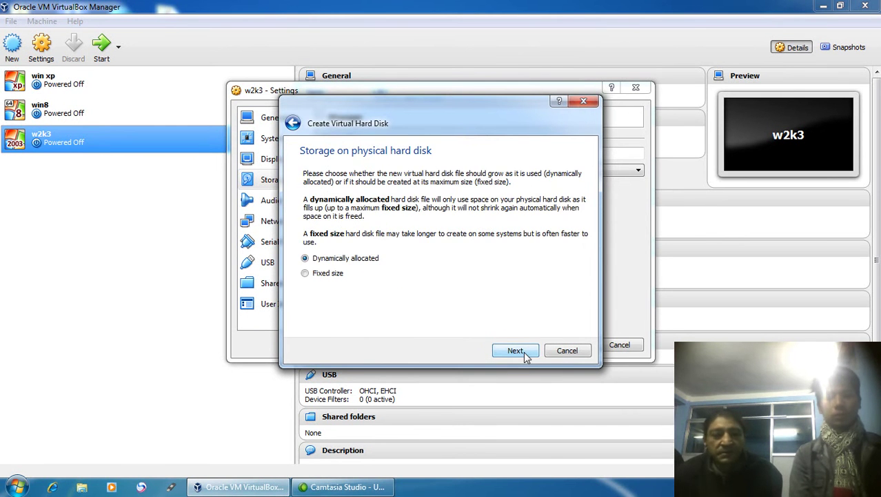
{"action": "left_click", "coordinate": [523, 351]}
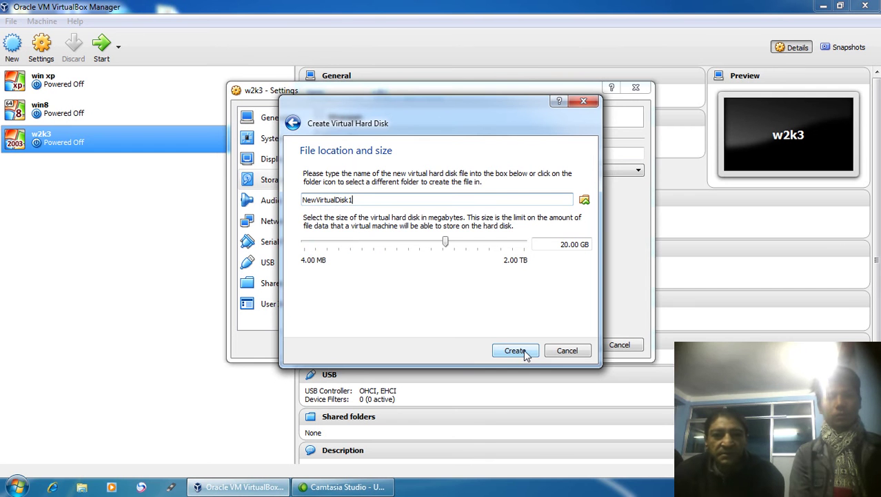
Shorten the second new virtual disk's name to VirtualDisk1 and set its size to 250 GB
{"action": "left_click", "coordinate": [586, 201]}
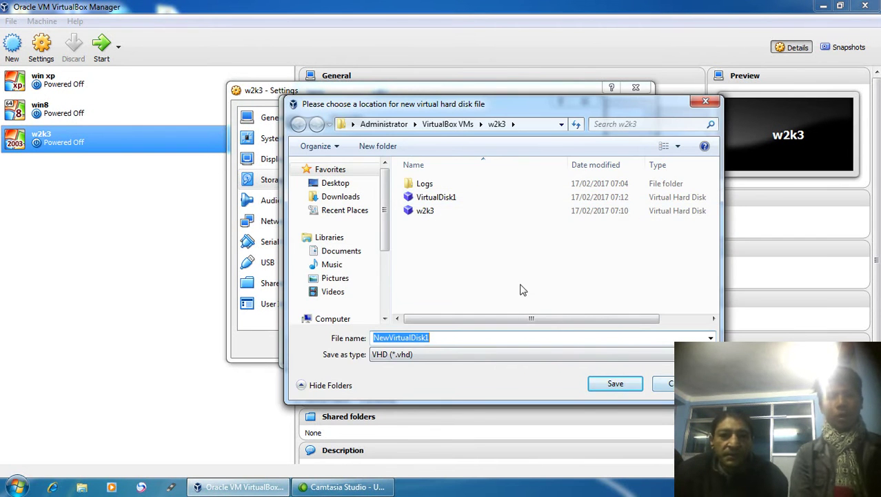
{"action": "left_click", "coordinate": [616, 383]}
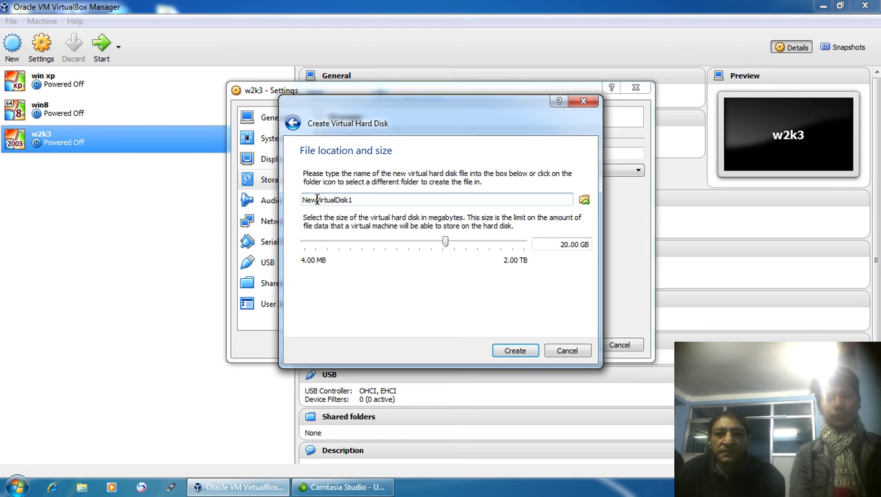
{"action": "key", "text": "BackSpace"}
{"action": "key", "text": "BackSpace"}
{"action": "key", "text": "BackSpace"}
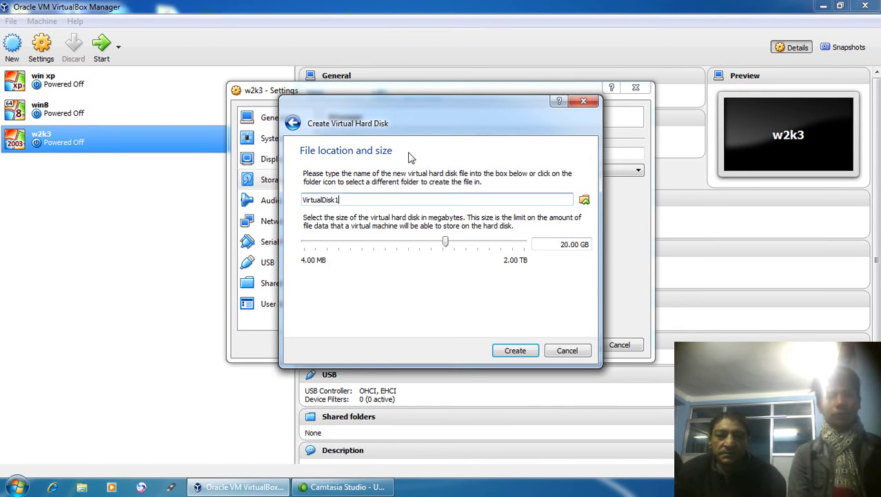
{"action": "left_click", "coordinate": [564, 244]}
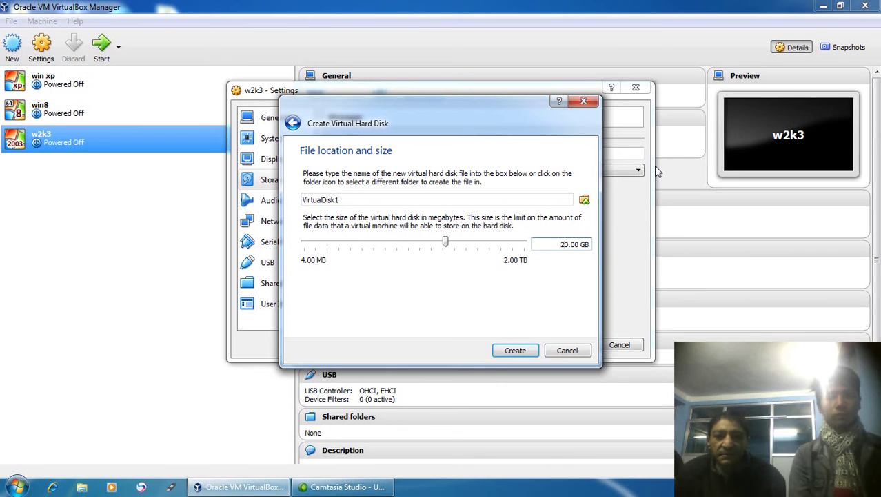
{"action": "type", "text": "5"}
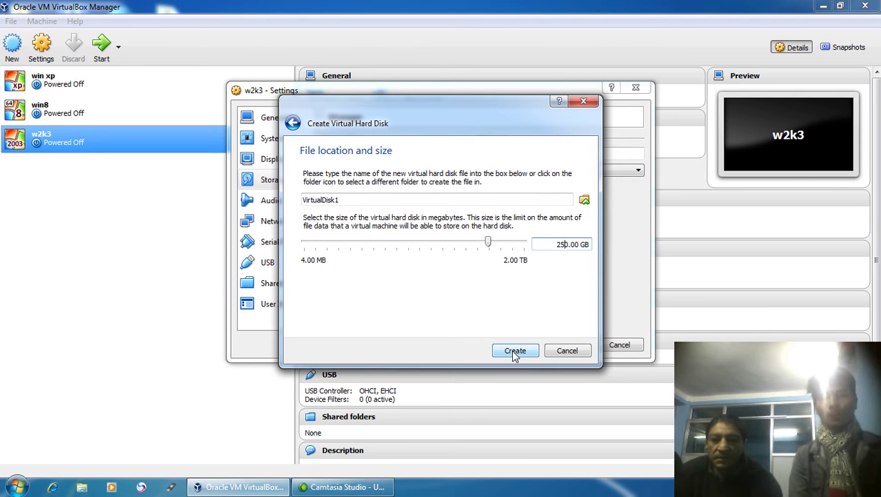
Save the new disk file as VirtualDisk2 in the w2k3 folder, create it, and accept the machine's storage settings
{"action": "left_click", "coordinate": [584, 200]}
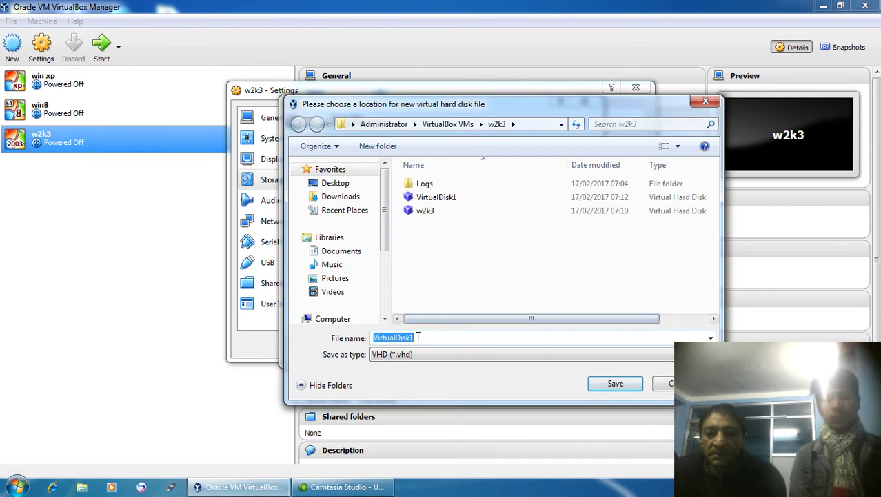
{"action": "left_click", "coordinate": [447, 337]}
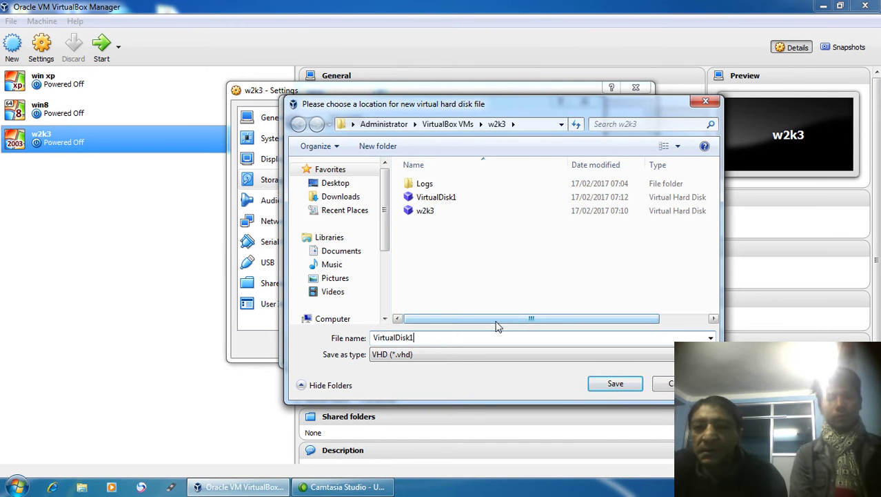
{"action": "key", "text": "BackSpace"}
{"action": "type", "text": "2"}
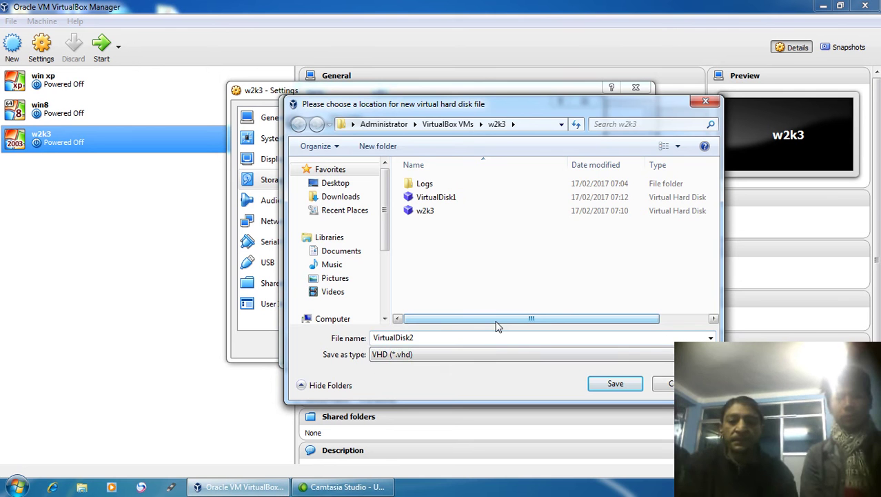
{"action": "left_click", "coordinate": [613, 384]}
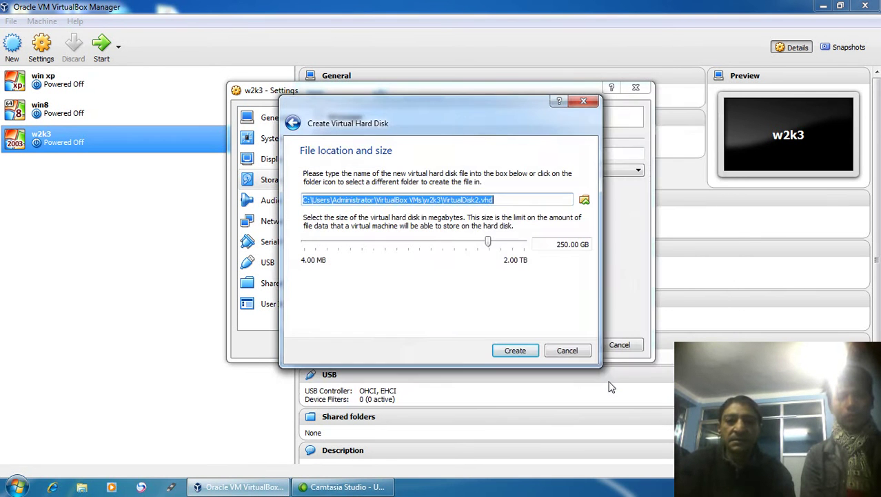
{"action": "left_click", "coordinate": [514, 352]}
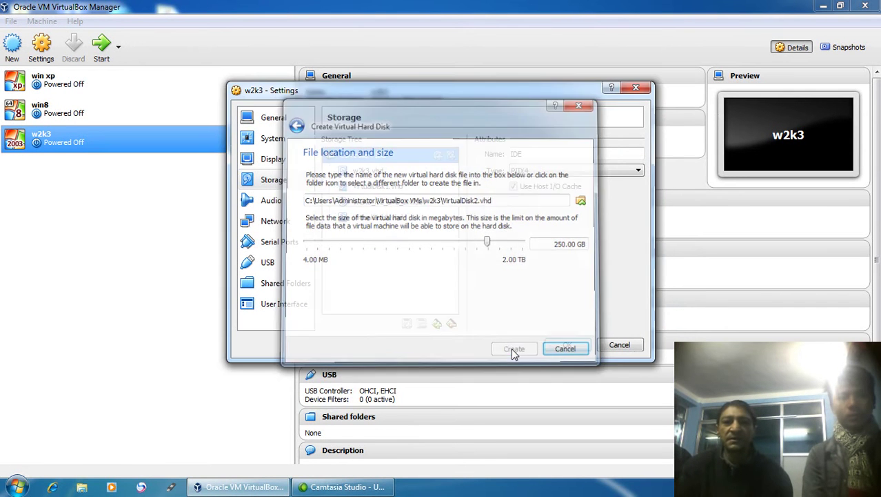
{"action": "left_click", "coordinate": [568, 347]}
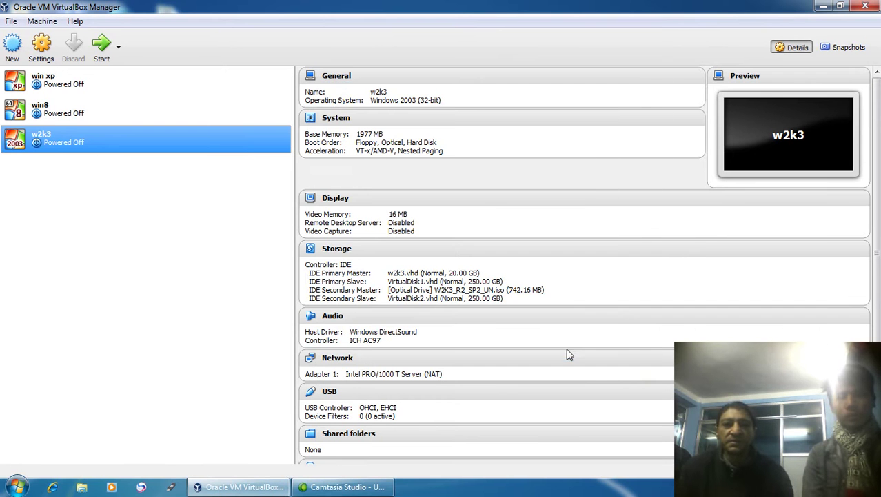
Start the w2k3 virtual machine and dismiss the keyboard capture and mouse integration notices during boot
{"action": "left_click", "coordinate": [101, 52]}
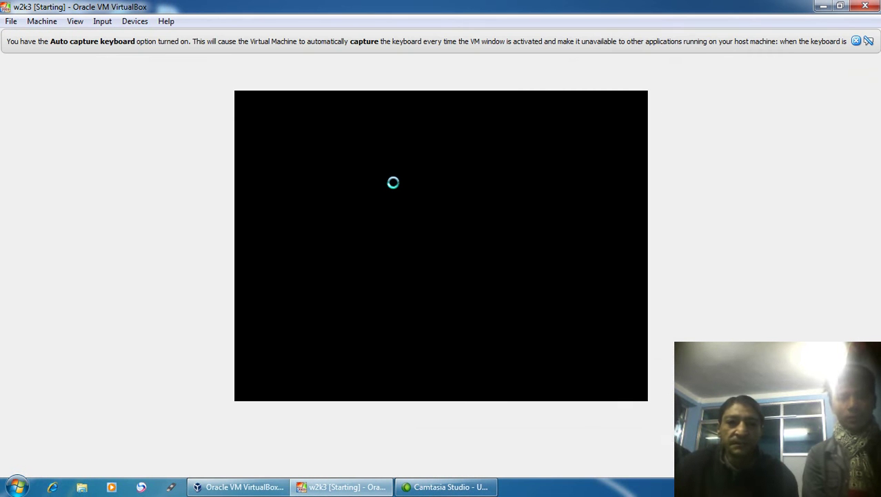
{"action": "left_click", "coordinate": [869, 42]}
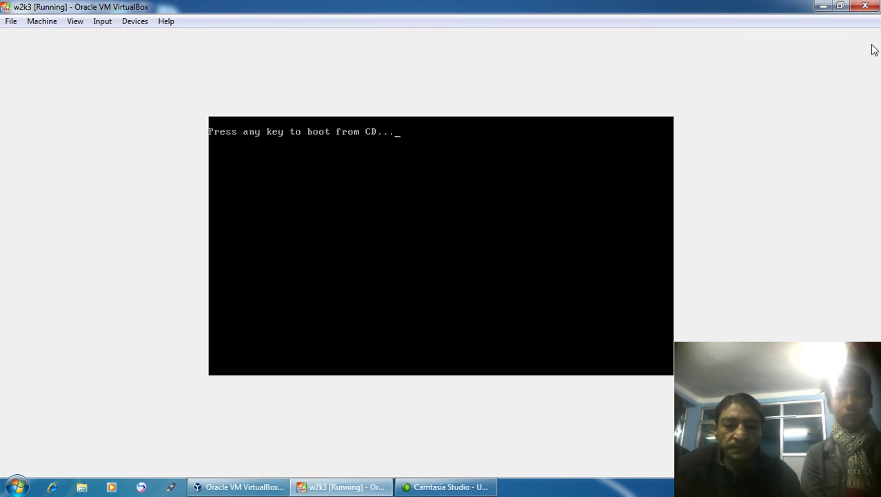
{"action": "key", "text": "Return"}
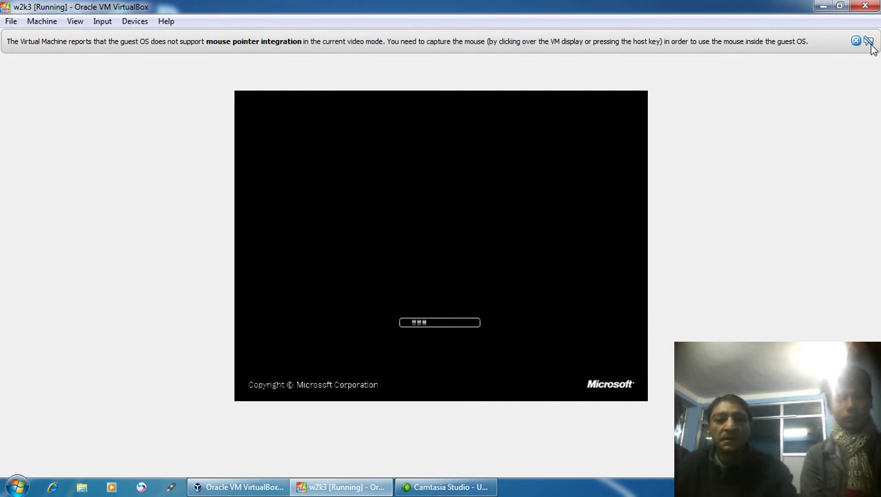
{"action": "left_click", "coordinate": [869, 40]}
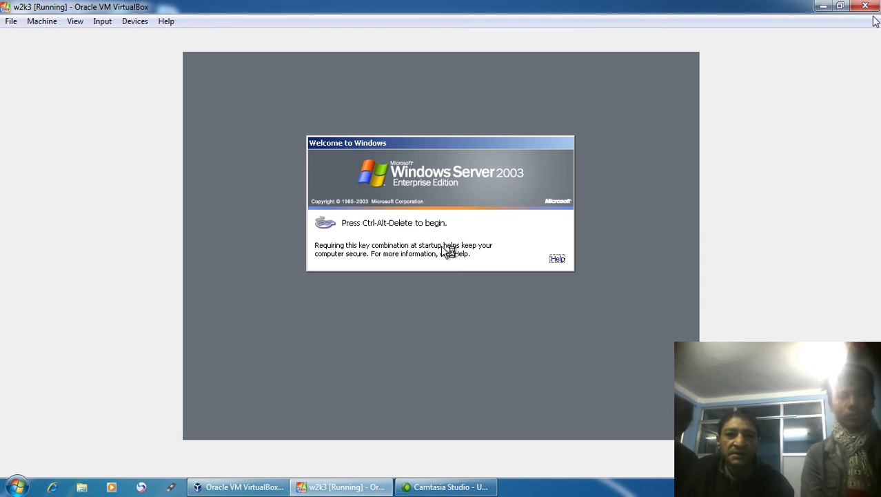
Log on to Windows Server 2003 as Administrator and close the window that opens at startup
{"action": "key", "text": "ctrl+Delete"}
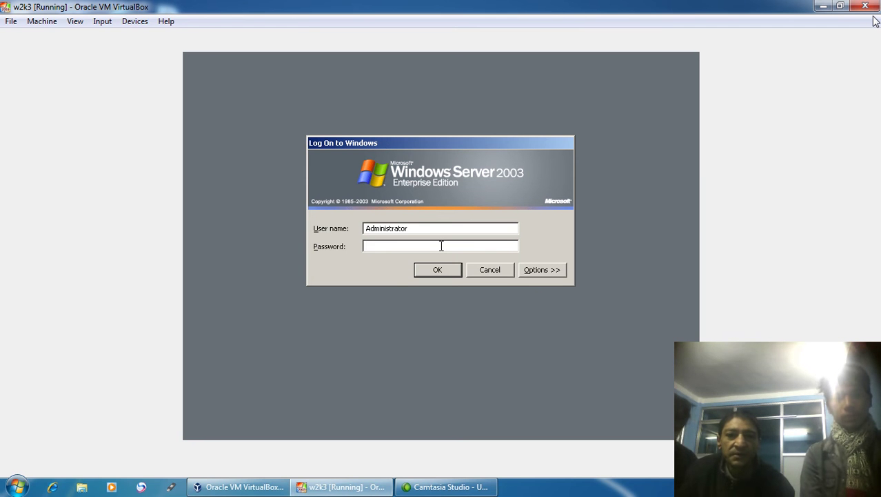
{"action": "key", "text": "Return"}
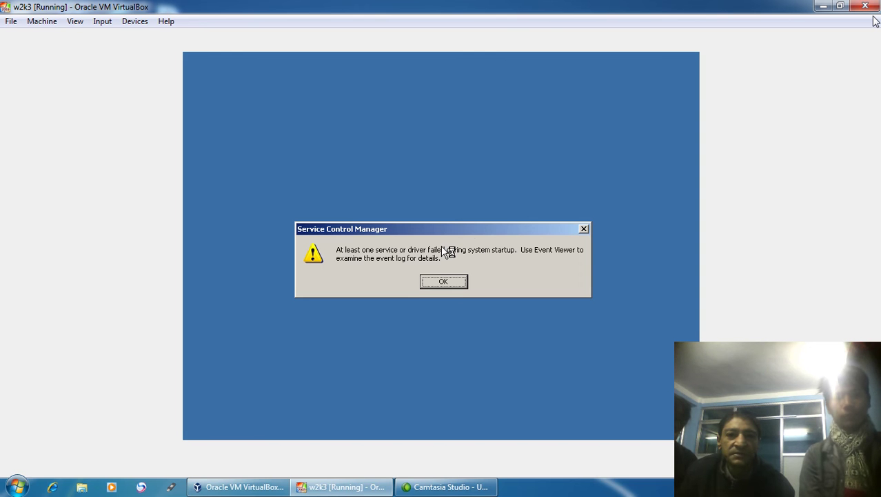
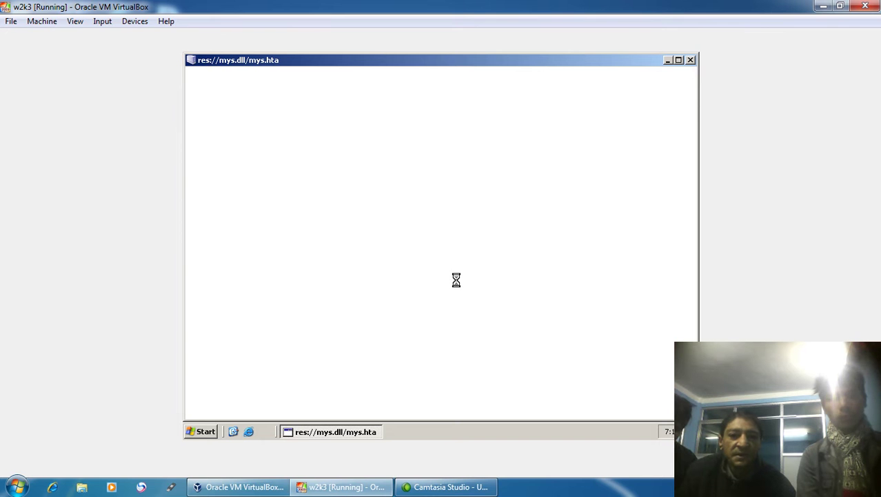
{"action": "left_click", "coordinate": [693, 60]}
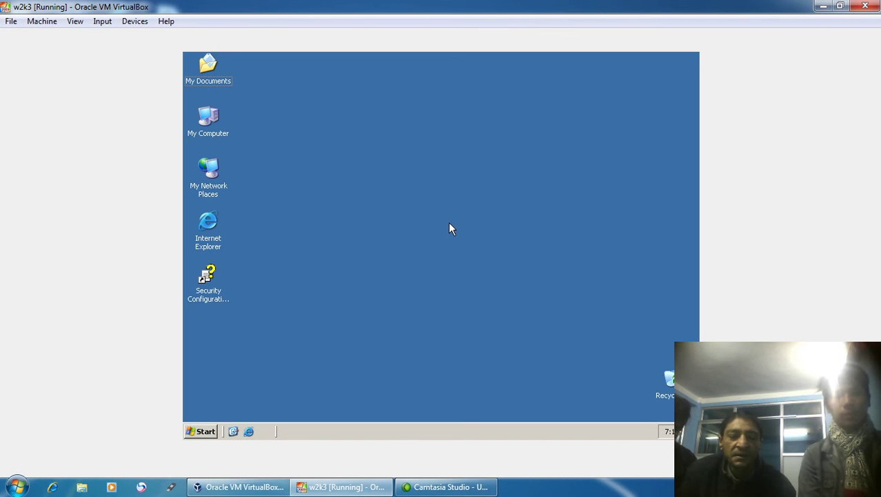
Change the Administrator account's password by entering and confirming a new password, then return to the desktop
{"action": "key", "text": "ctrl+alt+Delete"}
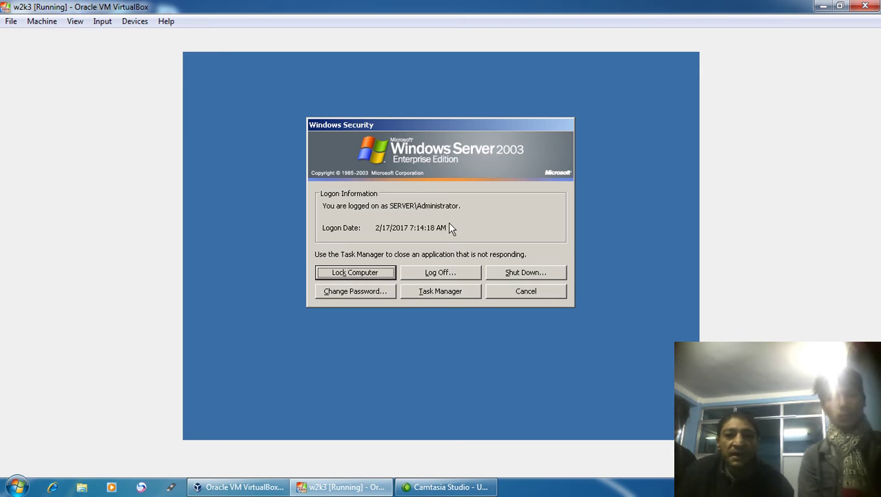
{"action": "left_click", "coordinate": [388, 291]}
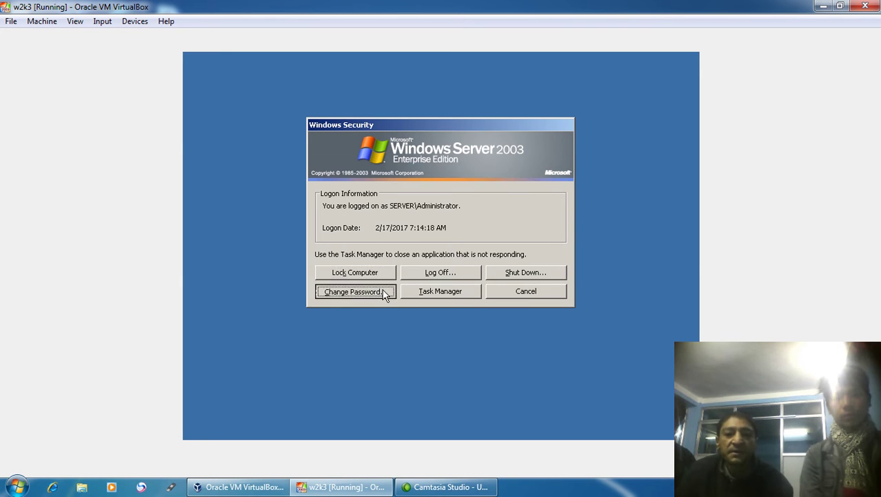
{"action": "left_click", "coordinate": [432, 248]}
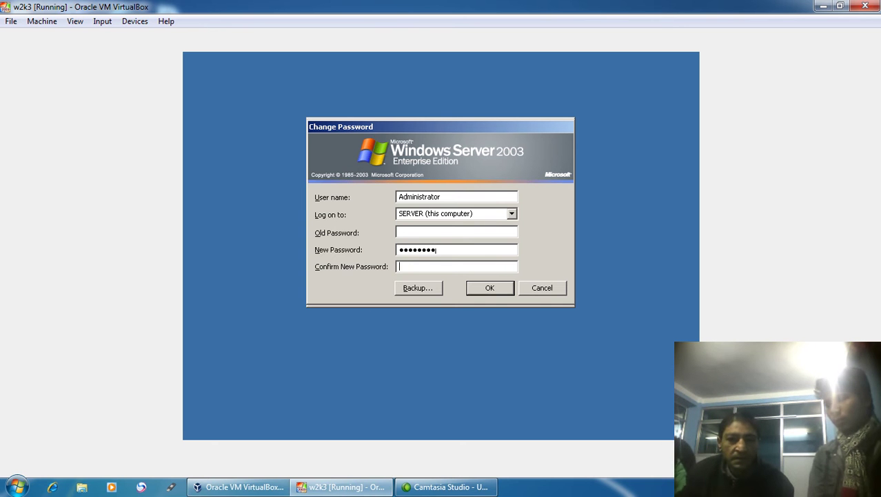
{"action": "type", "text": "**"}
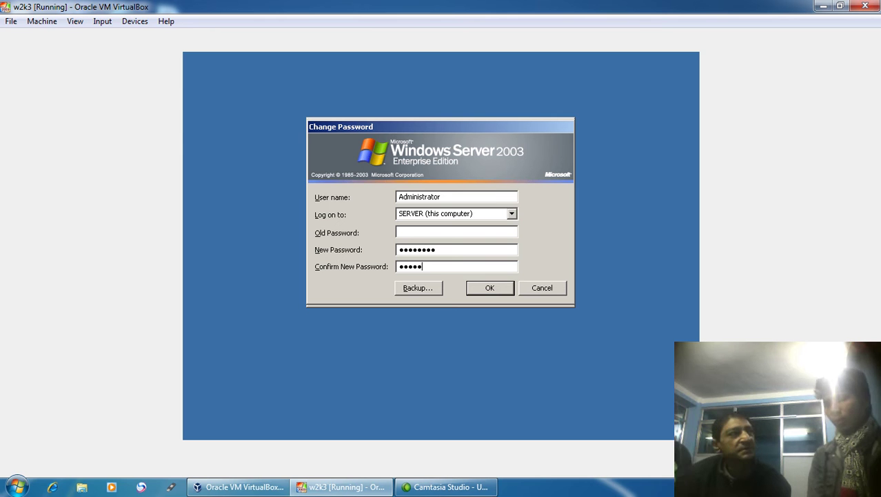
{"action": "type", "text": "****"}
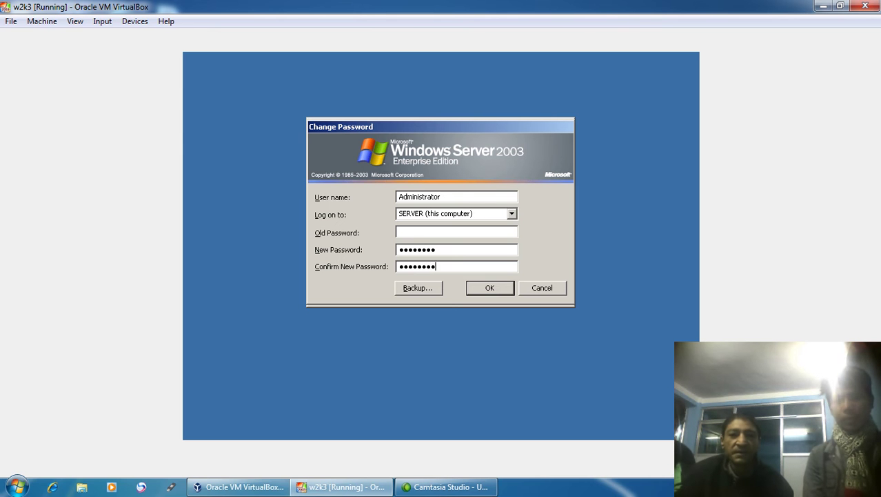
{"action": "key", "text": "Return"}
{"action": "key", "text": "Return"}
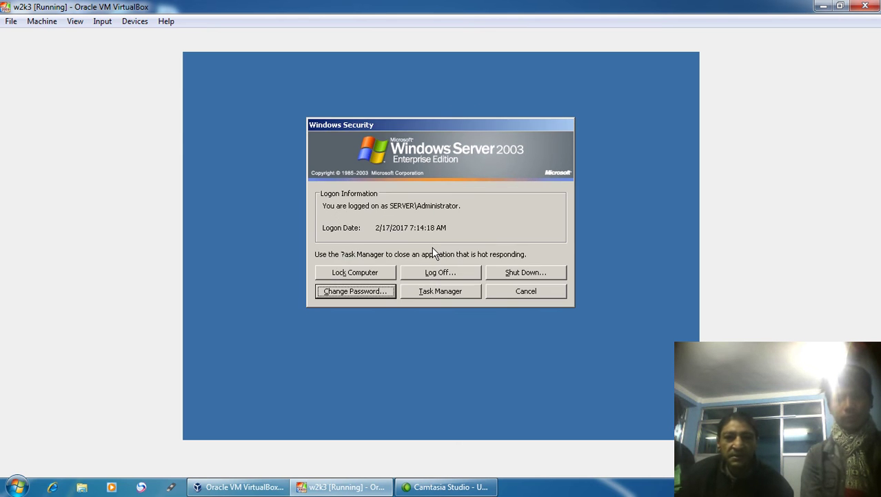
{"action": "key", "text": "Escape"}
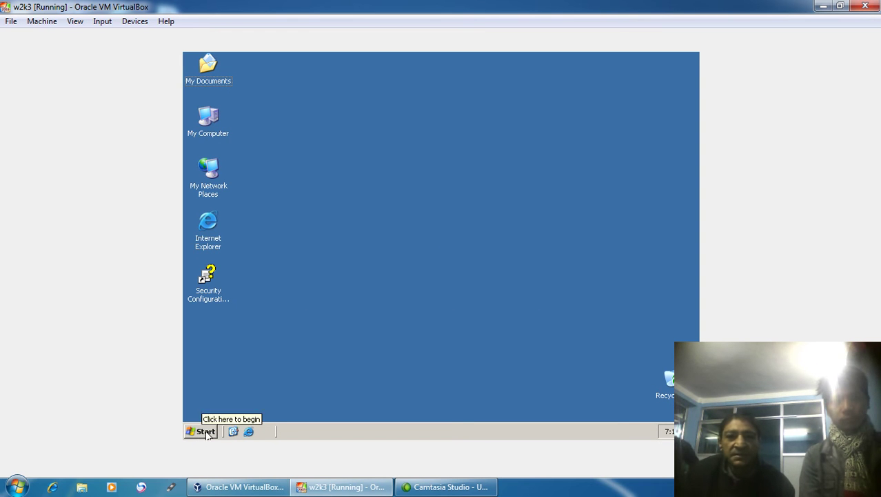
Open Computer Management for My Computer and go to Disk Management
{"action": "right_click", "coordinate": [211, 122]}
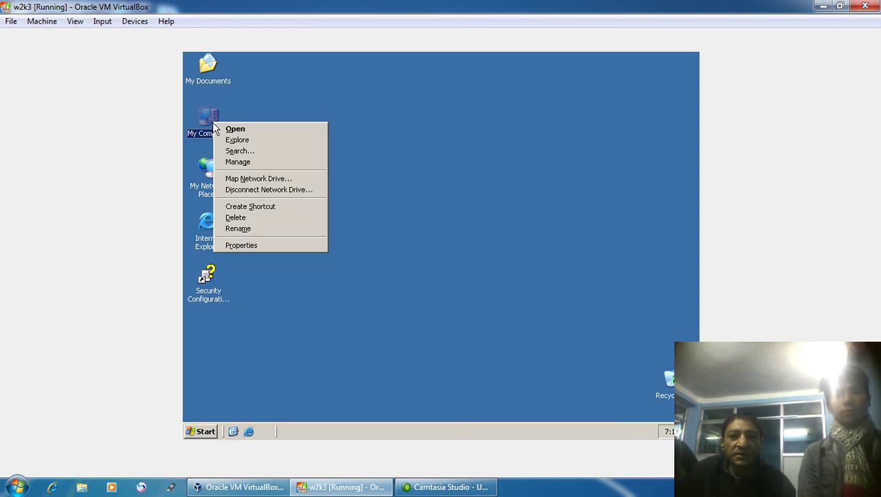
{"action": "left_click", "coordinate": [240, 161]}
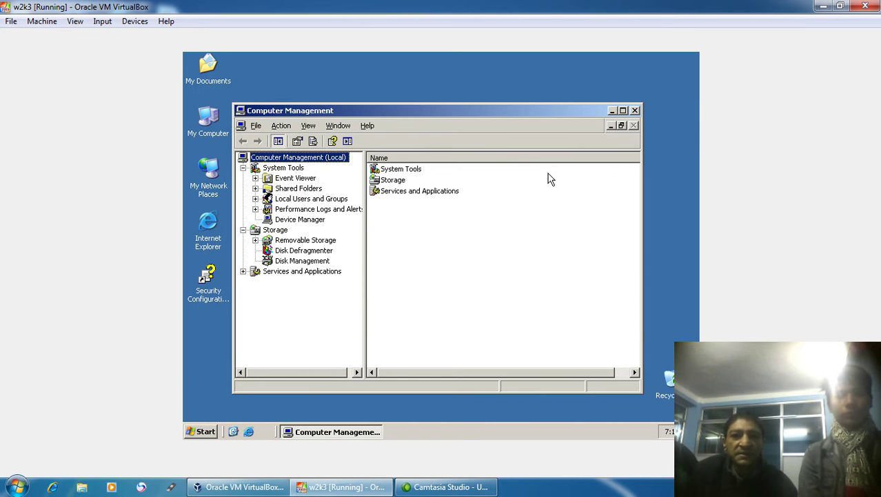
{"action": "left_click", "coordinate": [300, 266]}
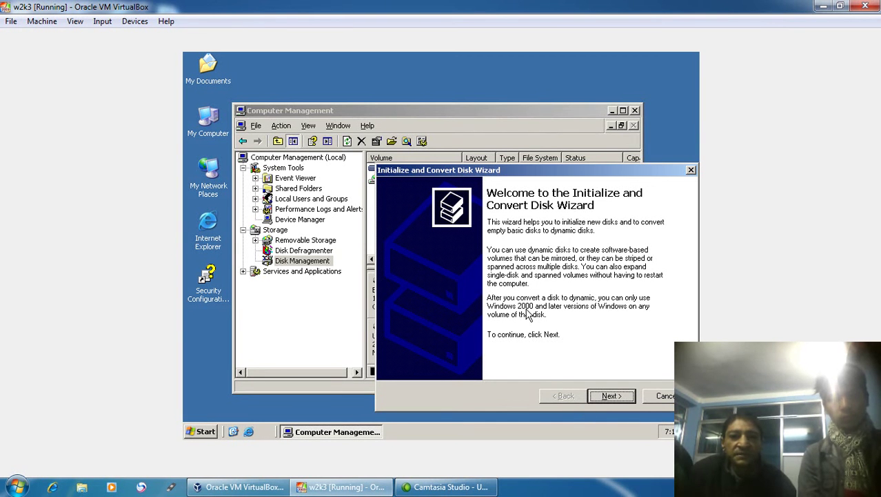
In the Initialize and Convert Disk Wizard, choose Disk 1 and Disk 2 for both initialization and conversion to dynamic disks
{"action": "left_click", "coordinate": [604, 399]}
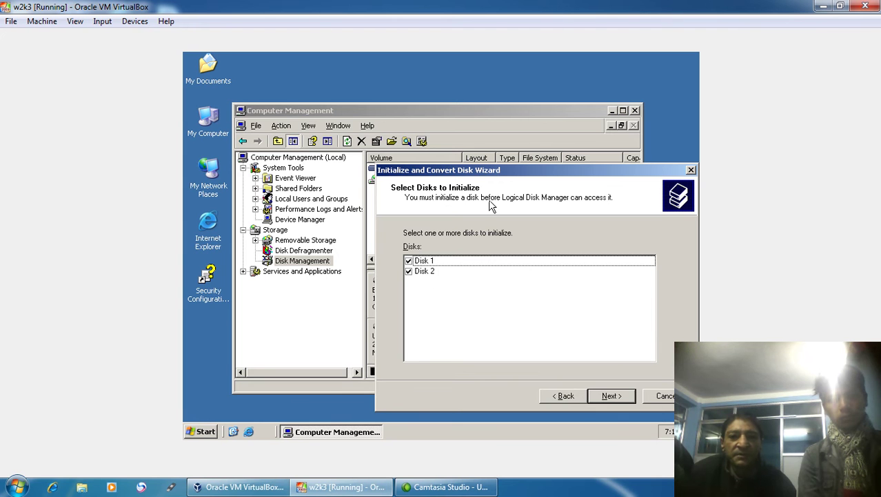
{"action": "left_click", "coordinate": [607, 398]}
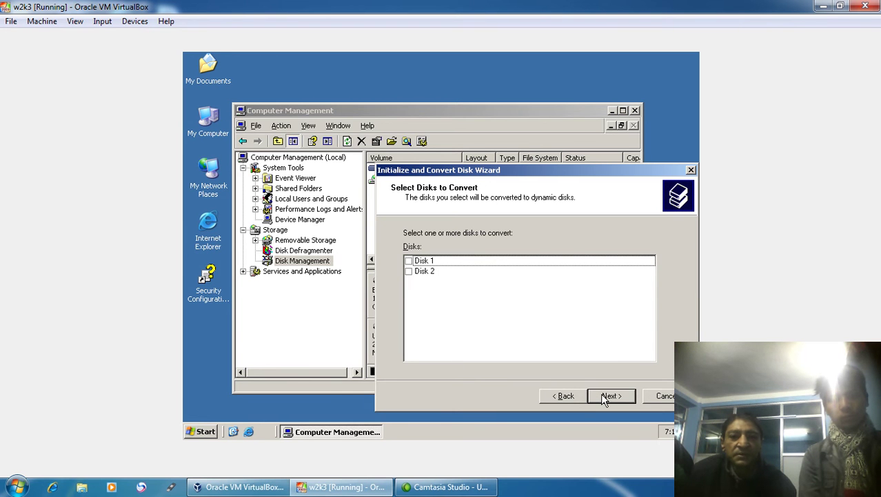
{"action": "left_click", "coordinate": [409, 260]}
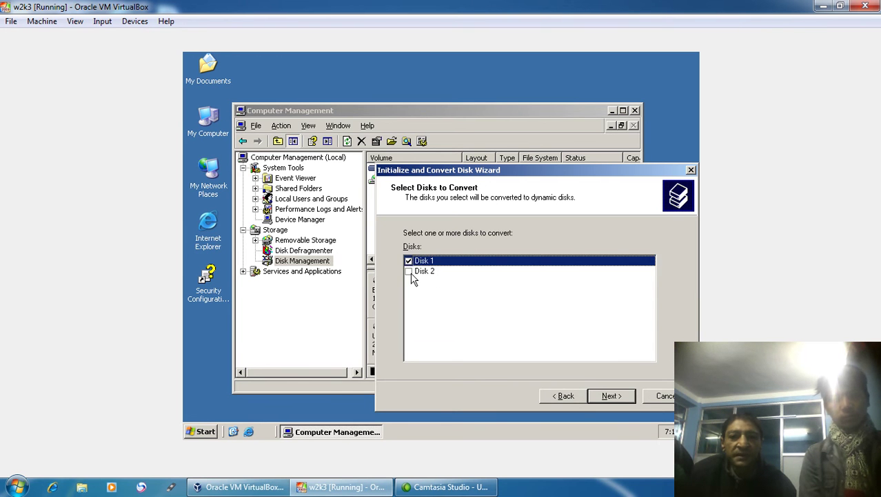
{"action": "left_click", "coordinate": [410, 272]}
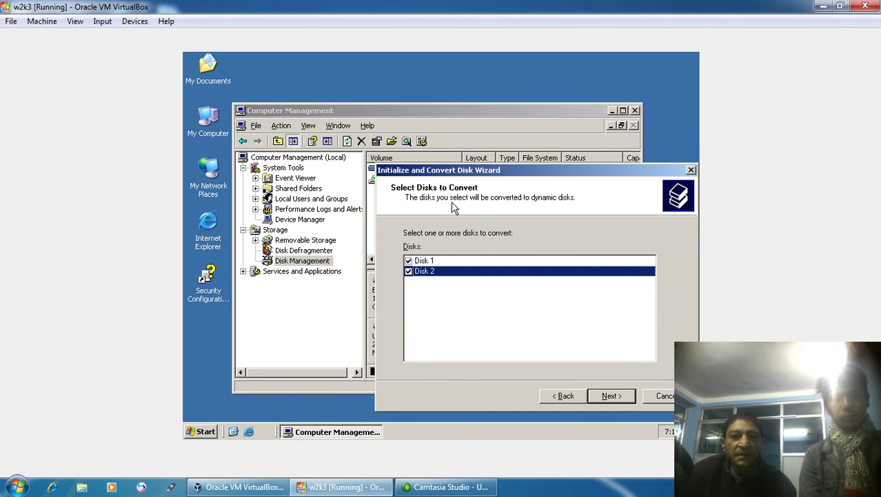
Finish the wizard to initialize and convert both disks, and maximize the Computer Management window
{"action": "left_click_drag", "start_coordinate": [508, 171], "coordinate": [502, 366]}
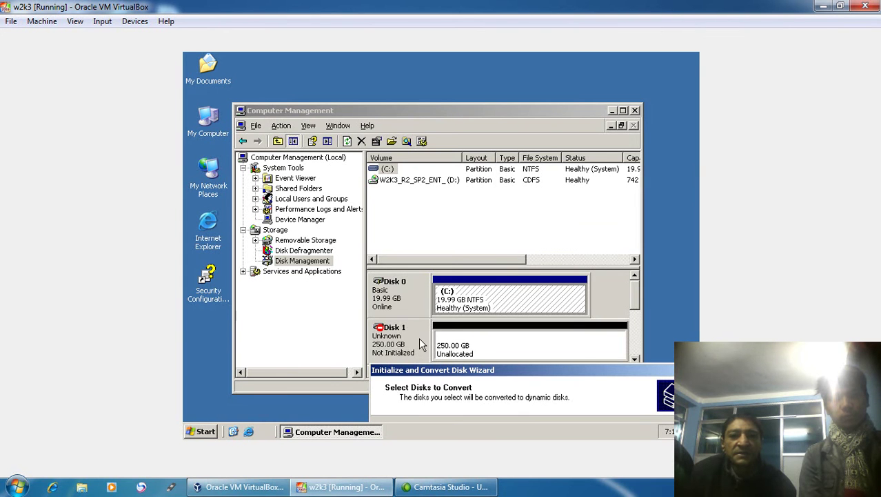
{"action": "left_click_drag", "start_coordinate": [416, 412], "coordinate": [418, 407]}
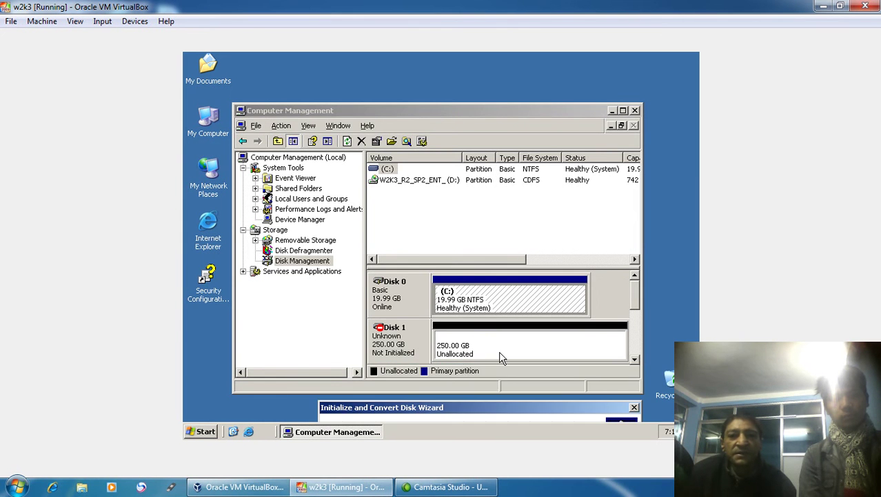
{"action": "left_click", "coordinate": [635, 298]}
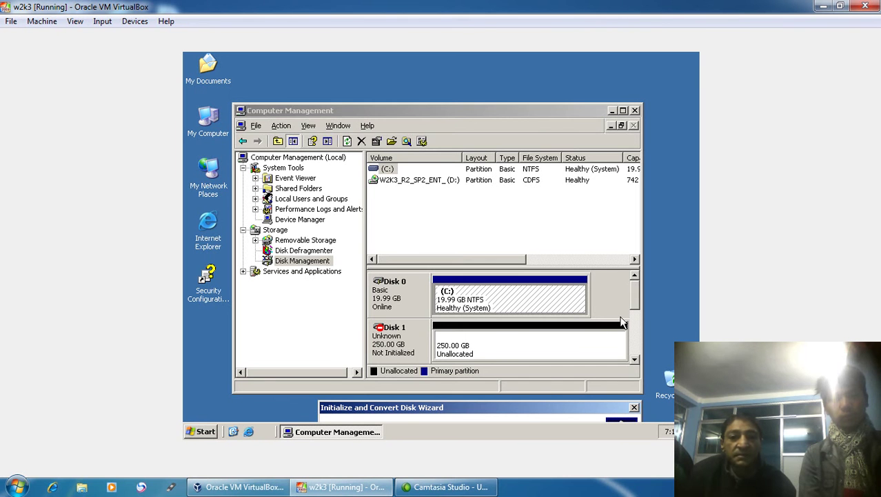
{"action": "mouse_move", "coordinate": [526, 413]}
{"action": "left_mouse_down"}
{"action": "mouse_move", "coordinate": [512, 356]}
{"action": "mouse_move", "coordinate": [509, 156]}
{"action": "left_mouse_up"}
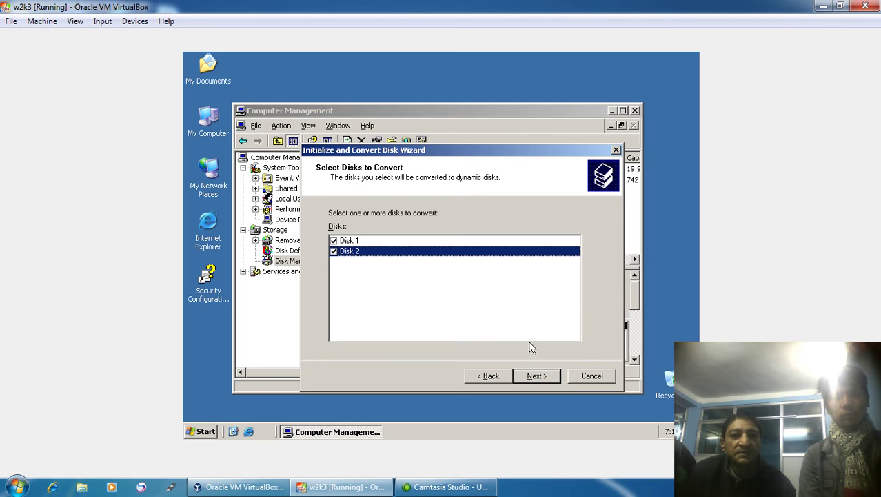
{"action": "left_click", "coordinate": [537, 382]}
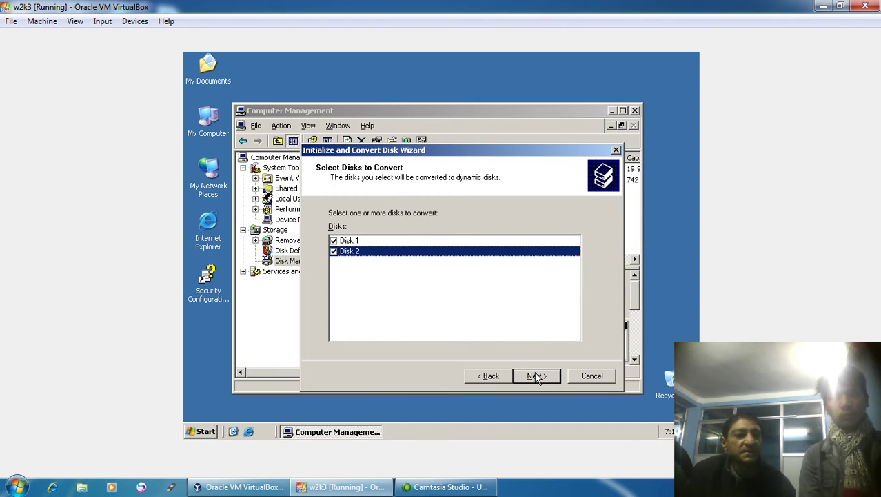
{"action": "left_click", "coordinate": [538, 376]}
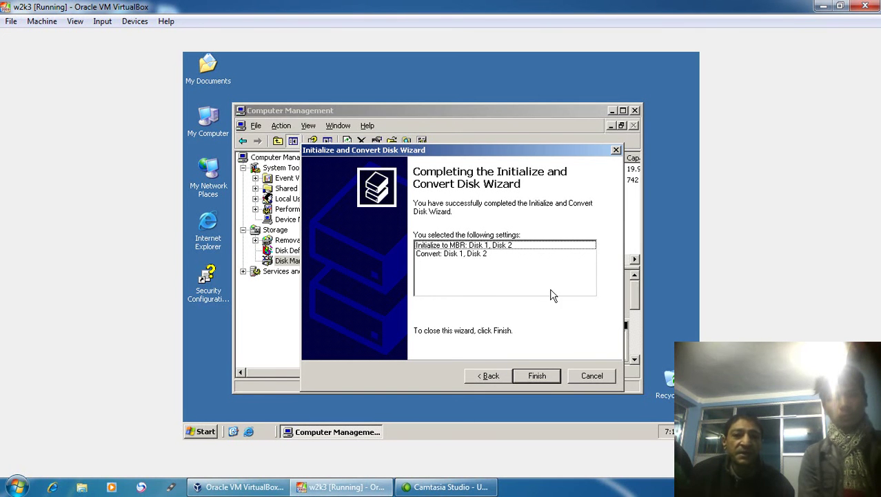
{"action": "left_click", "coordinate": [537, 375]}
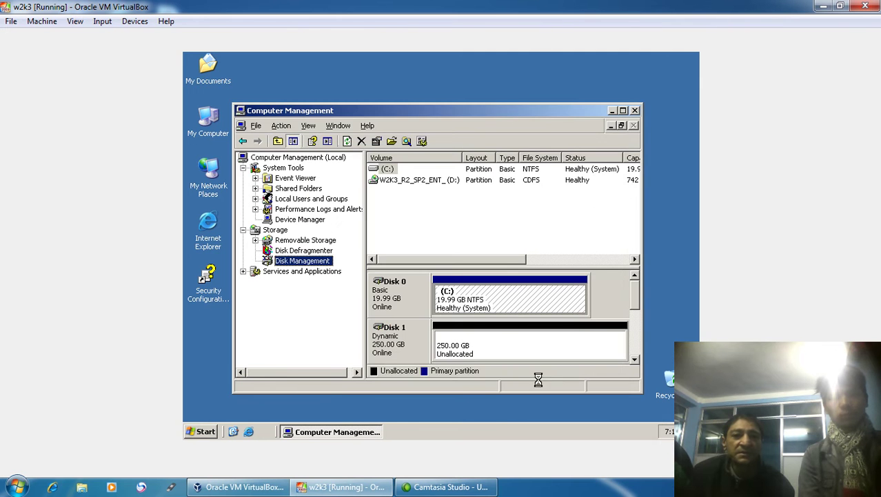
{"action": "left_click", "coordinate": [624, 110]}
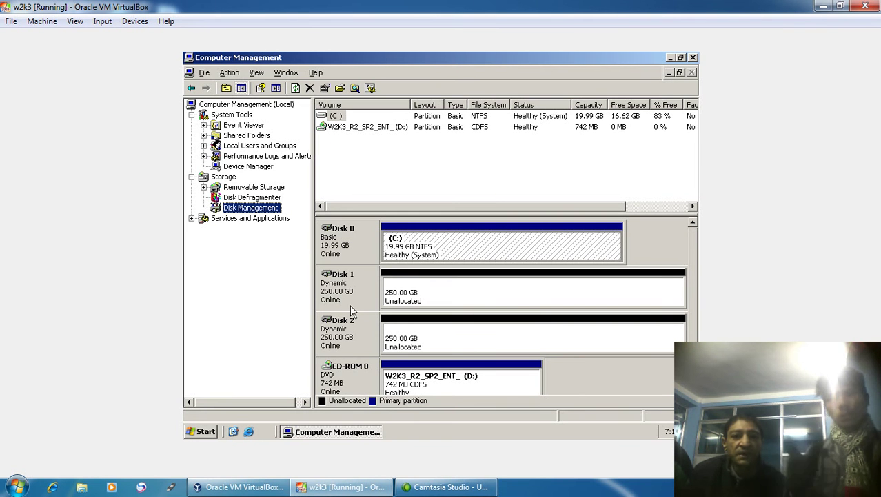
{"action": "right_click", "coordinate": [423, 291]}
{"action": "left_click", "coordinate": [425, 296]}
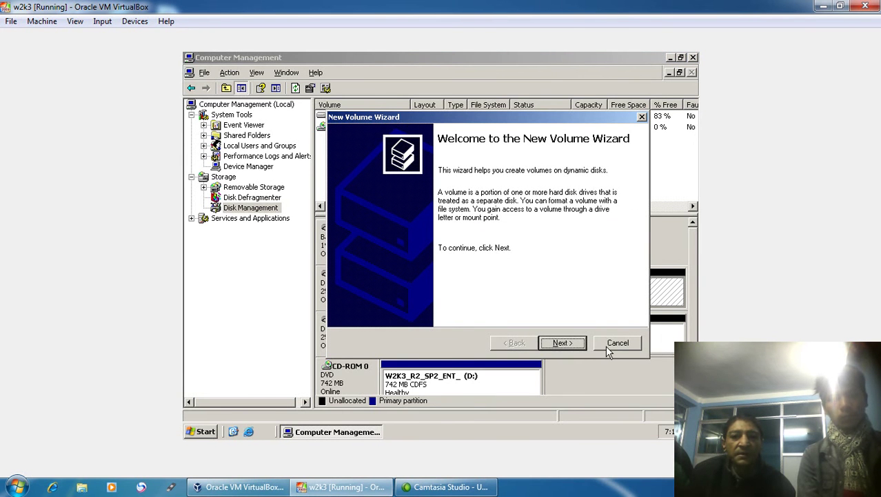
{"action": "left_click", "coordinate": [562, 342]}
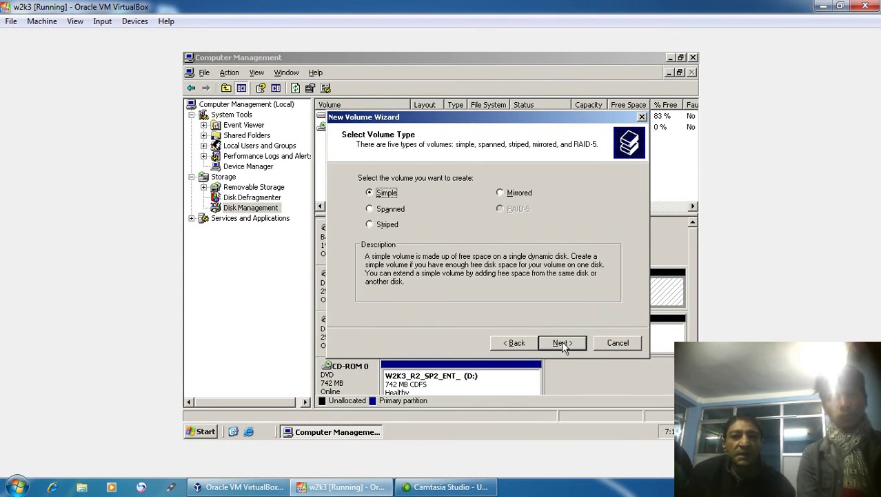
{"action": "left_click", "coordinate": [519, 194]}
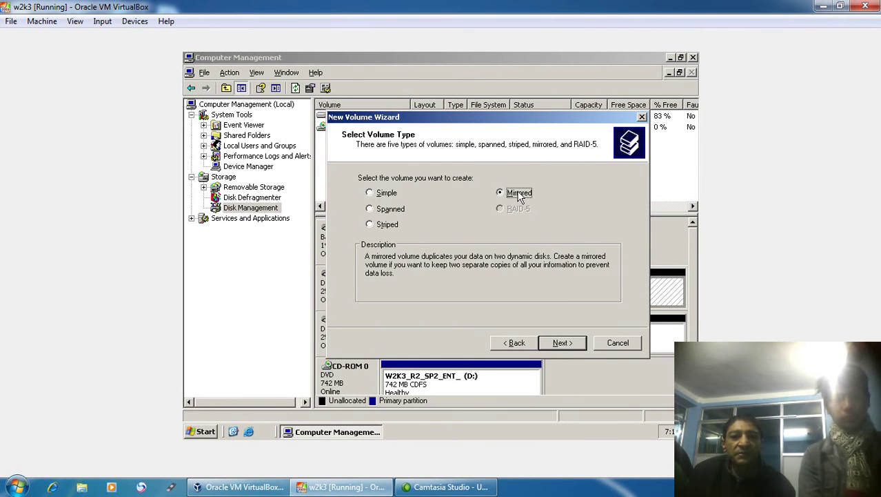
{"action": "left_click", "coordinate": [385, 223]}
{"action": "left_click", "coordinate": [390, 209]}
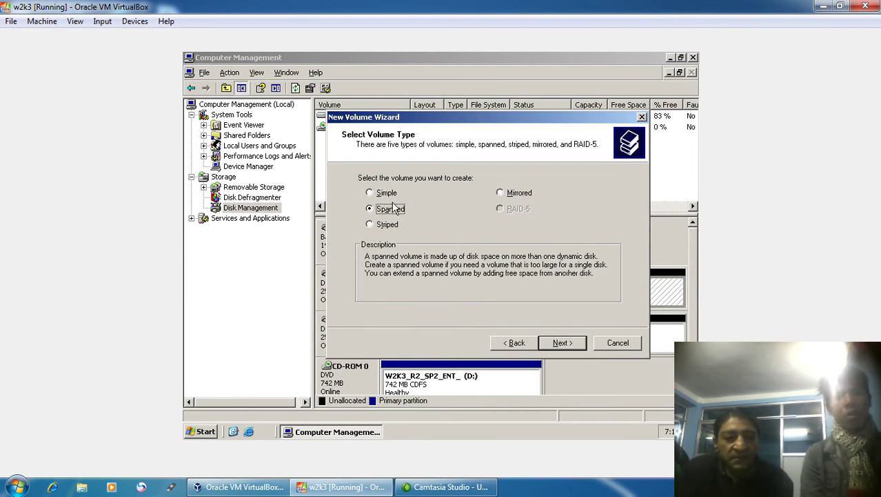
{"action": "left_click", "coordinate": [385, 193]}
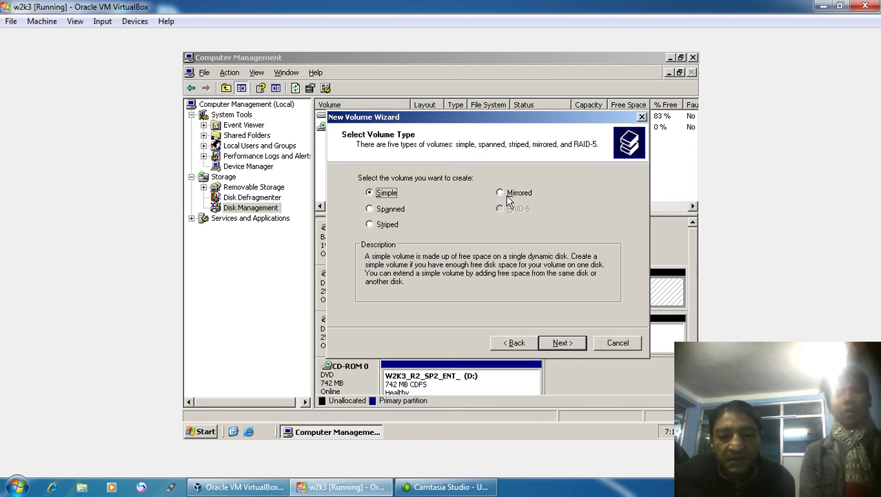
{"action": "left_click", "coordinate": [504, 194]}
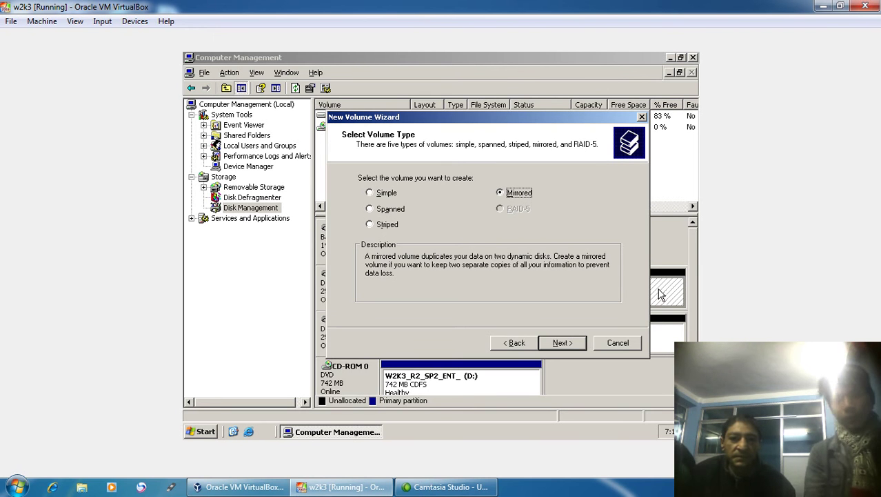
{"action": "left_click", "coordinate": [563, 343]}
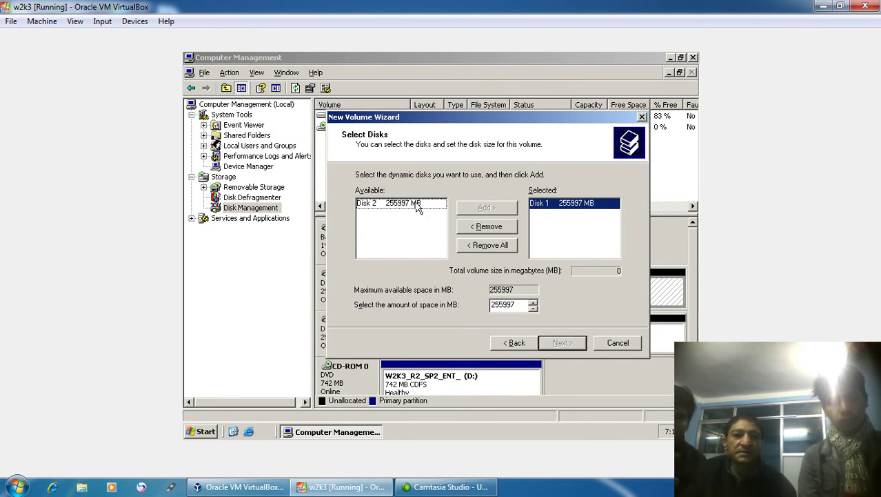
{"action": "left_click", "coordinate": [392, 205]}
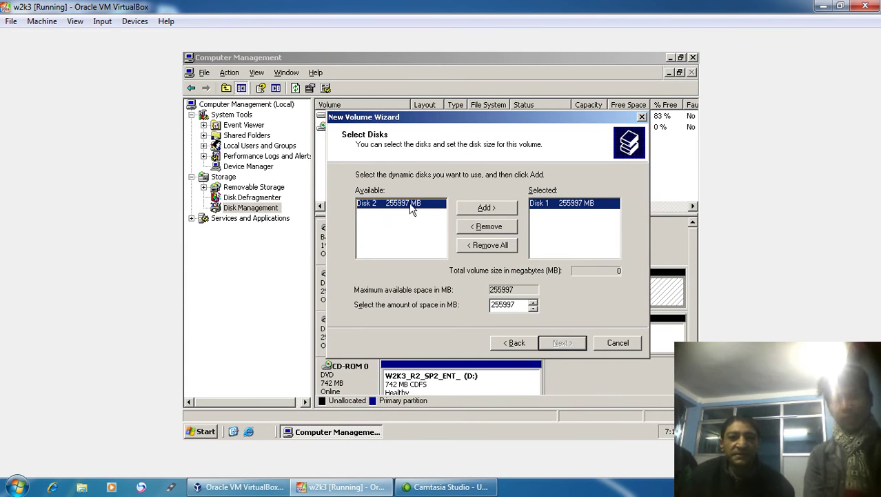
{"action": "left_click", "coordinate": [486, 207]}
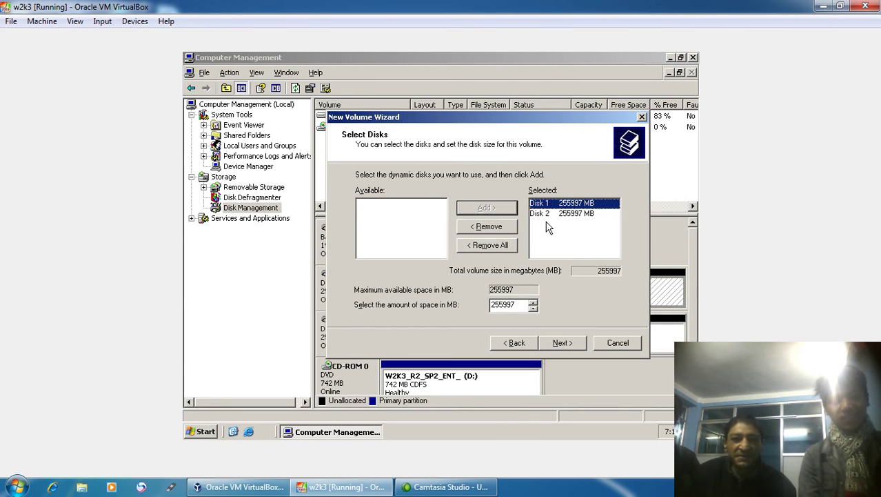
{"action": "left_click", "coordinate": [618, 343]}
Start a new mirrored volume from Disk 2's unallocated space and add Disk 1 to the selected disks
{"action": "right_click", "coordinate": [438, 343]}
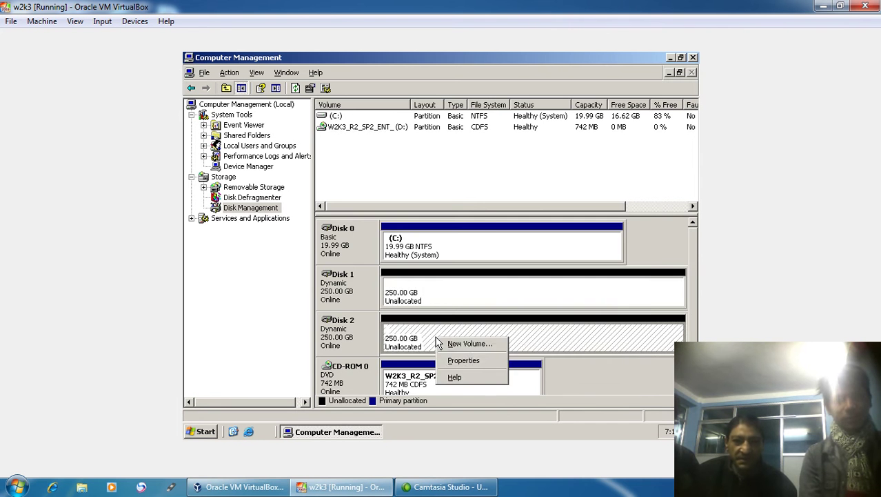
{"action": "left_click", "coordinate": [447, 343]}
{"action": "left_click", "coordinate": [545, 344]}
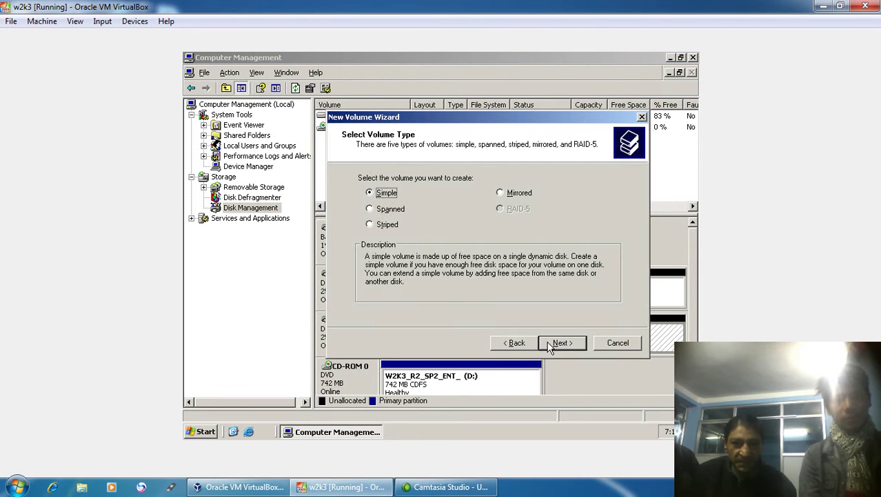
{"action": "left_click", "coordinate": [504, 195]}
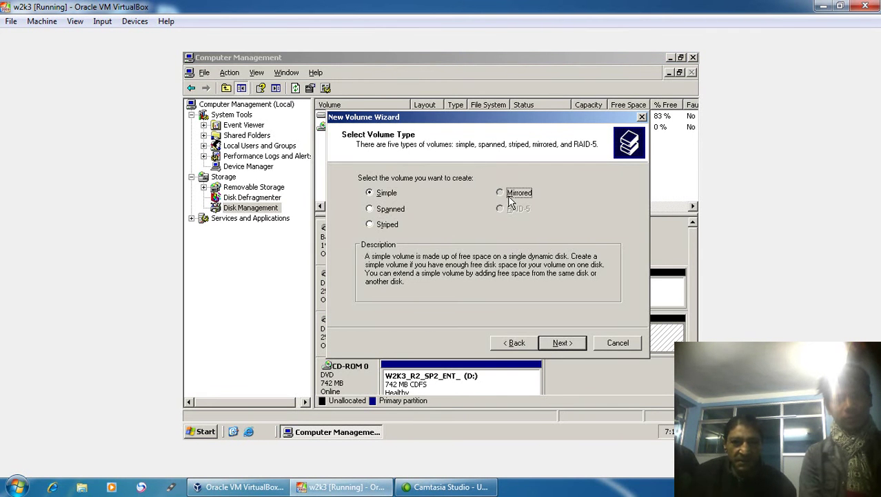
{"action": "left_click", "coordinate": [577, 346]}
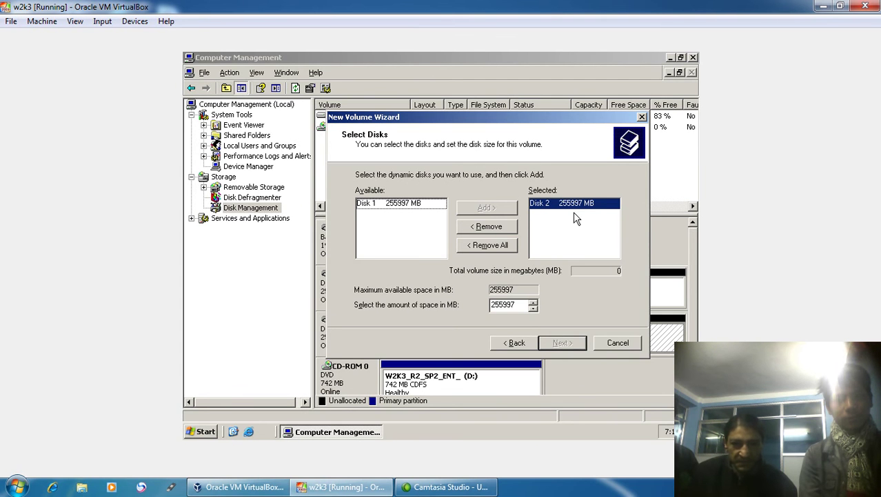
{"action": "left_click", "coordinate": [400, 204]}
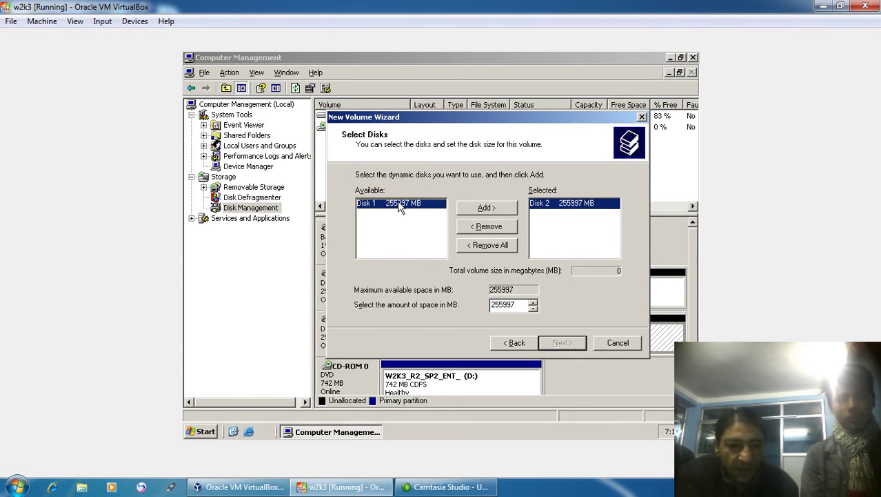
{"action": "left_click", "coordinate": [481, 210]}
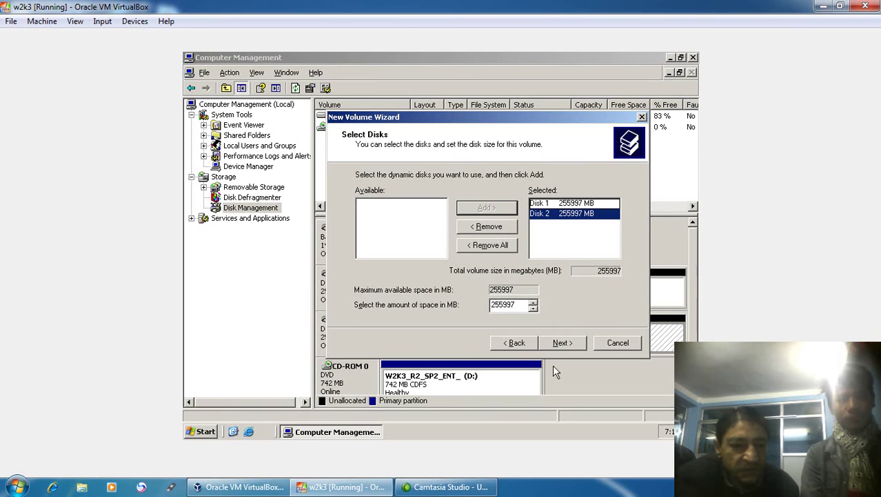
Set the amount of space for the mirrored volume to 1024 MB and continue to the drive letter assignment
{"action": "left_click", "coordinate": [518, 305]}
{"action": "left_click_drag", "start_coordinate": [519, 305], "coordinate": [454, 288]}
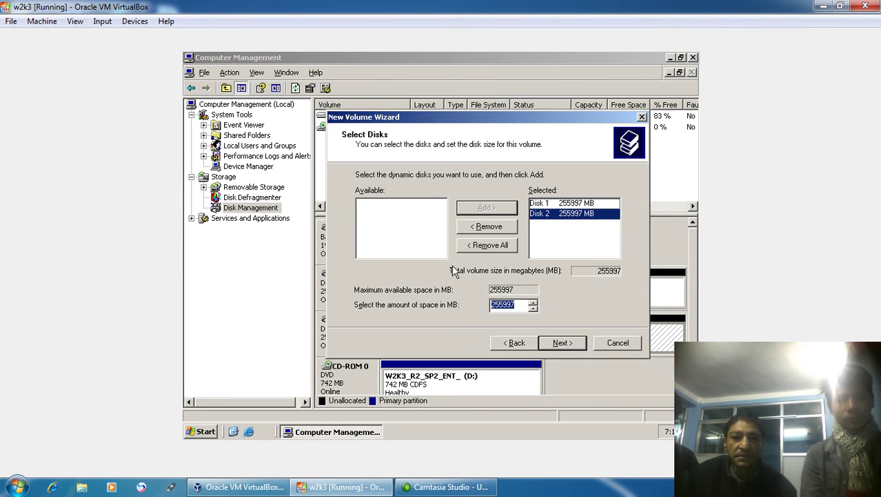
{"action": "type", "text": "102"}
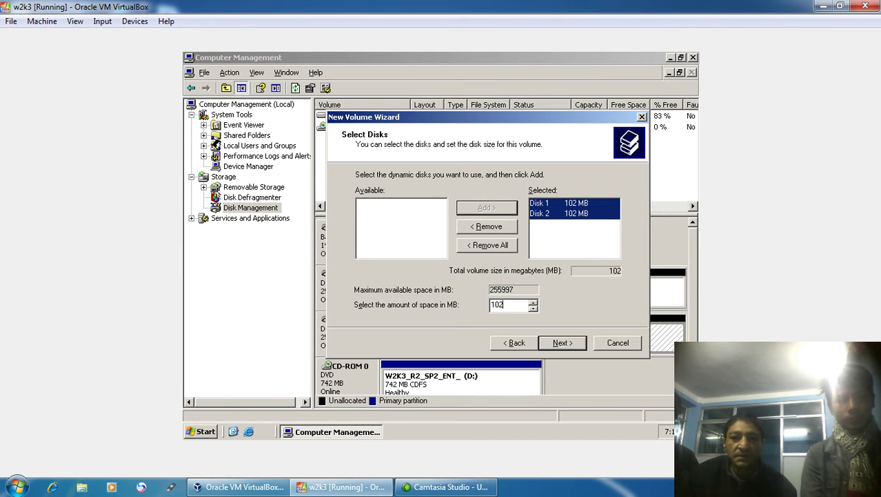
{"action": "type", "text": "4"}
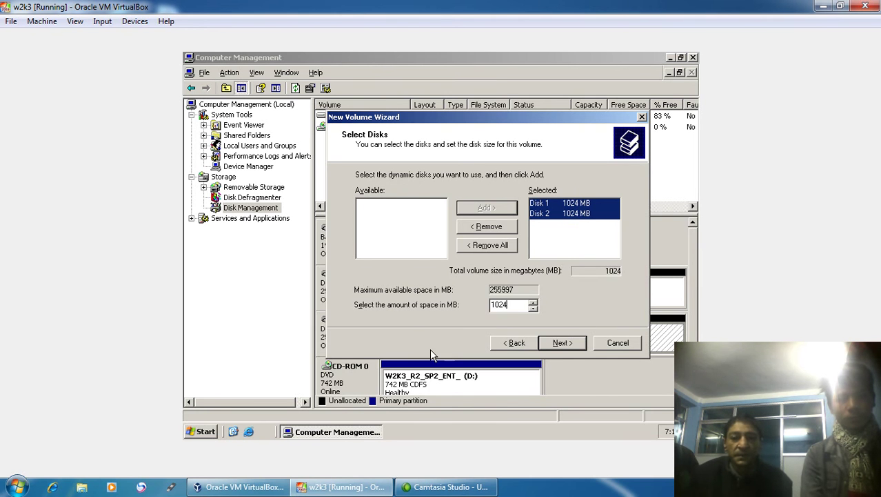
{"action": "left_click", "coordinate": [560, 345]}
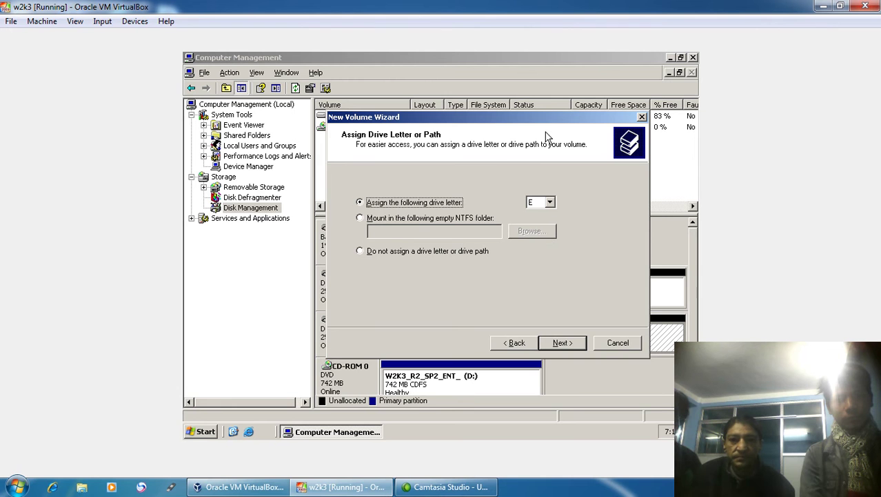
Keep drive letter E, set quick format with file and folder compression and a blank volume label, and finish creating the mirrored volume
{"action": "left_click", "coordinate": [550, 113]}
{"action": "left_click", "coordinate": [450, 145]}
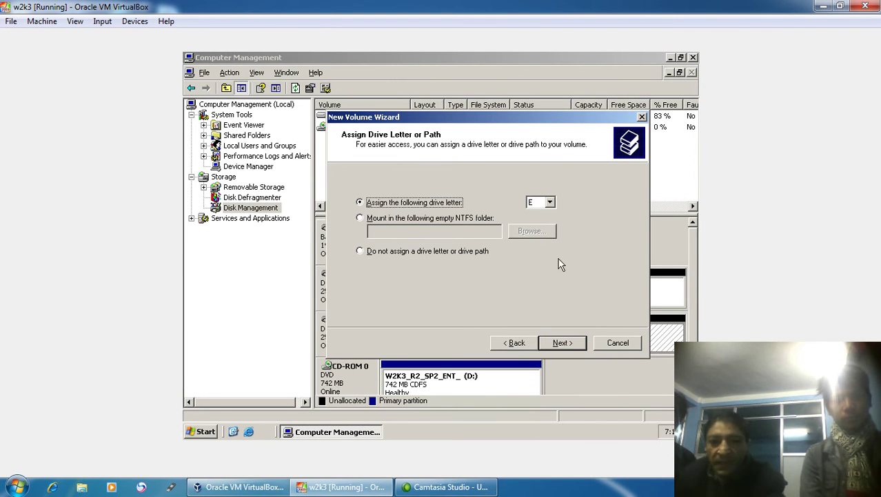
{"action": "left_click", "coordinate": [561, 342]}
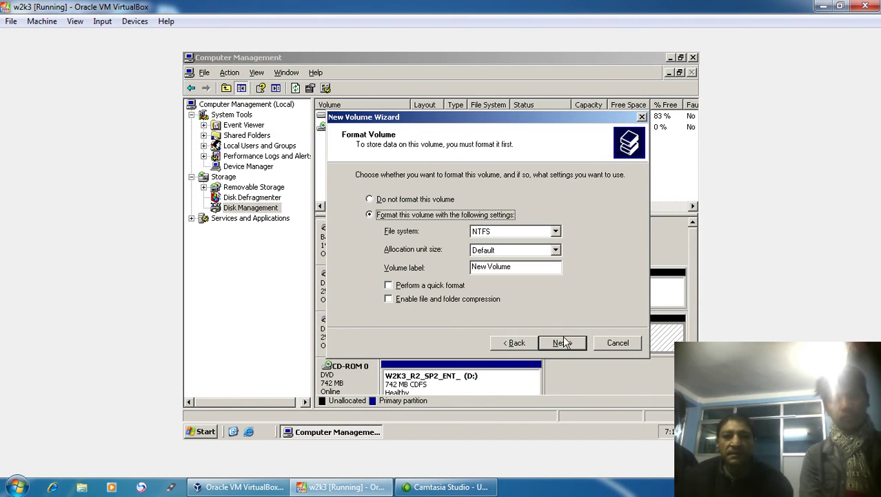
{"action": "left_click", "coordinate": [426, 285]}
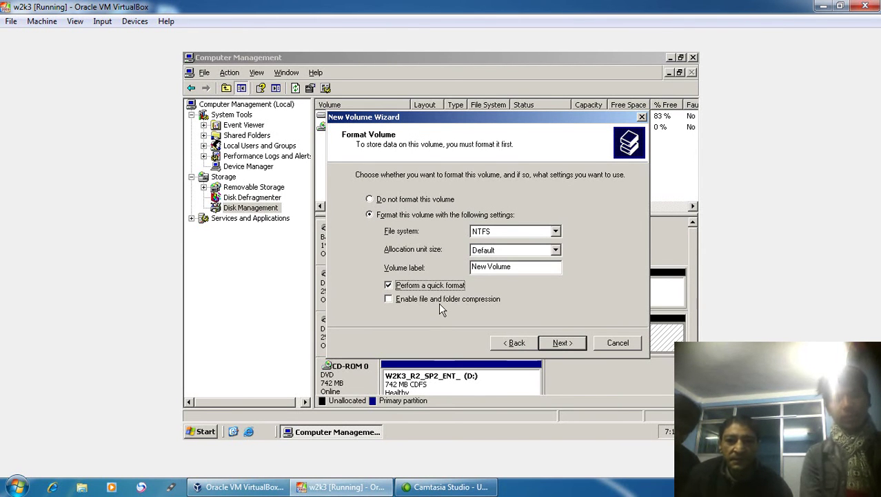
{"action": "left_click", "coordinate": [444, 299]}
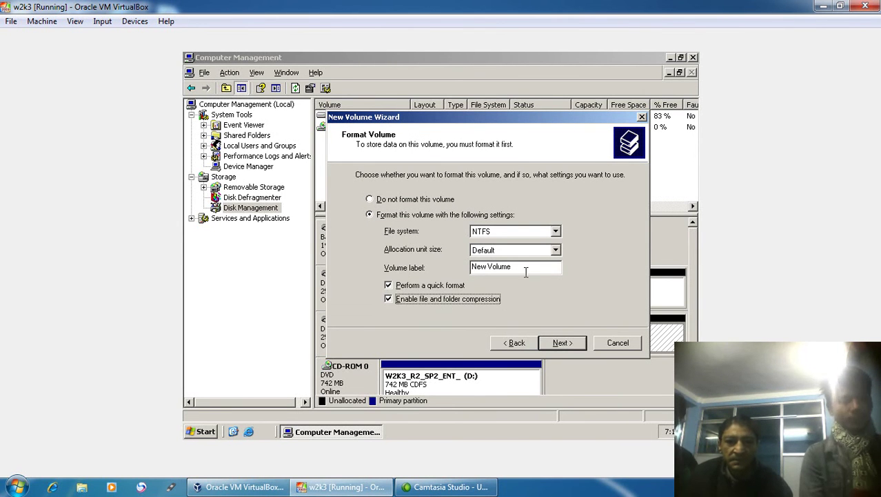
{"action": "key", "text": "shift+Tab"}
{"action": "key", "text": "BackSpace"}
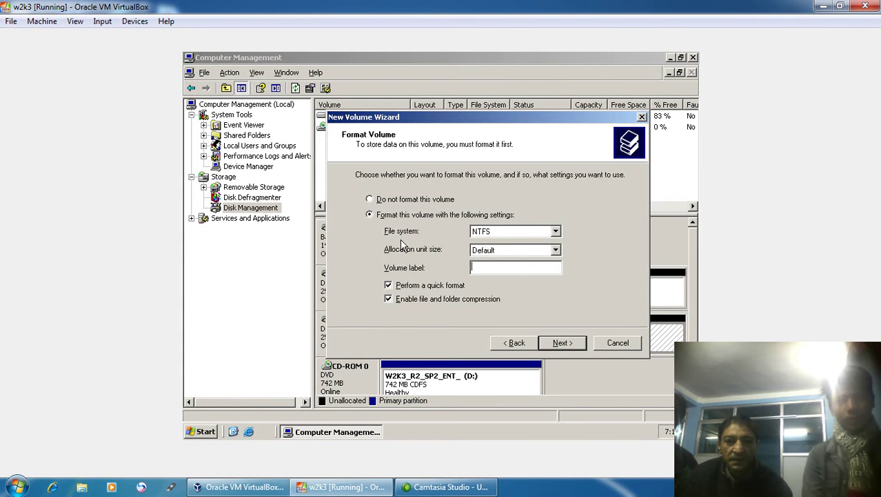
{"action": "key", "text": "Return"}
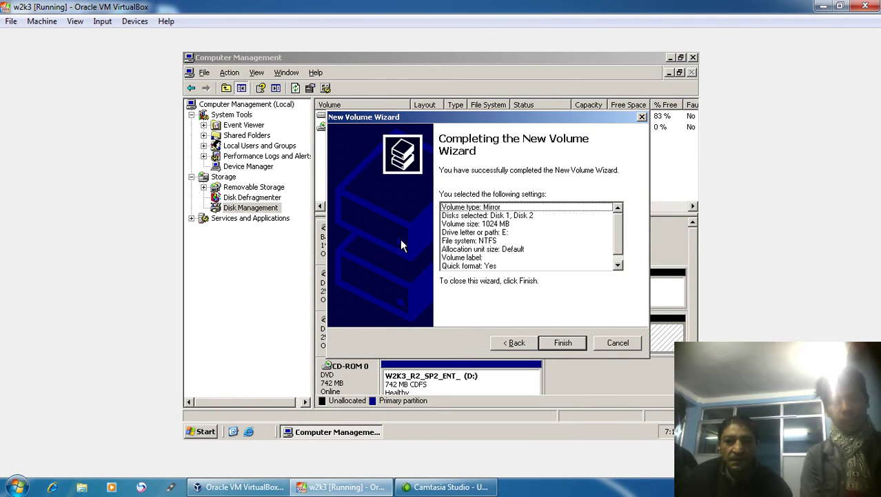
{"action": "left_click", "coordinate": [563, 343]}
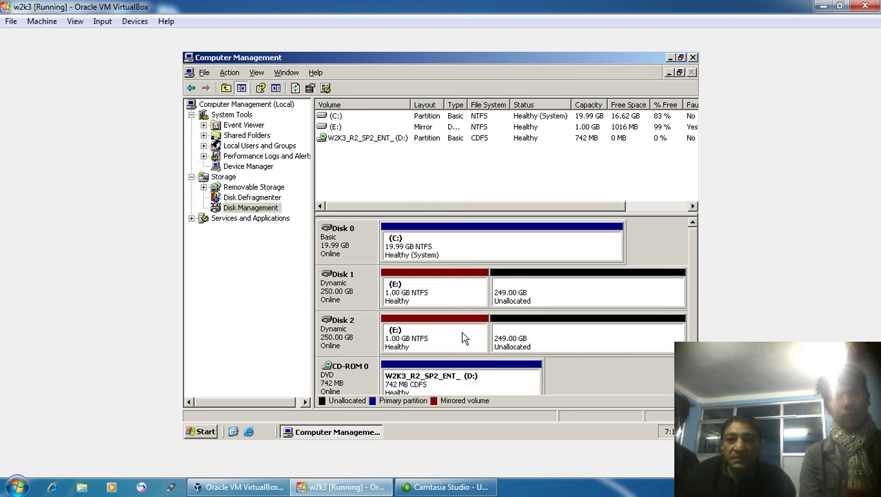
Start another mirrored volume from Disk 1's unallocated space and add Disk 2 to the selected disks
{"action": "right_click", "coordinate": [532, 298]}
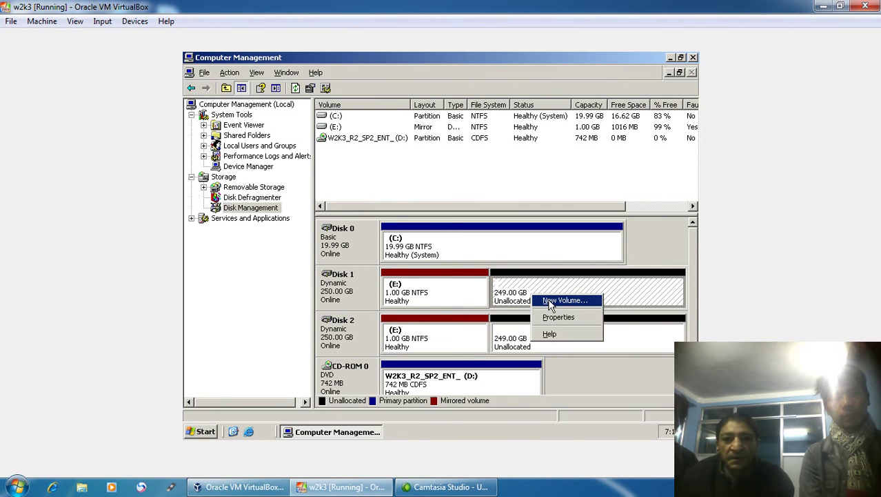
{"action": "left_click", "coordinate": [551, 302]}
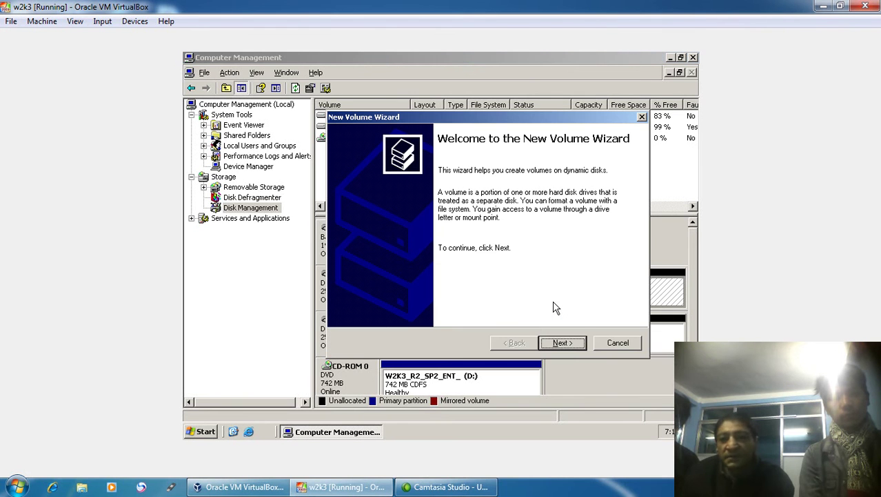
{"action": "left_click", "coordinate": [566, 345]}
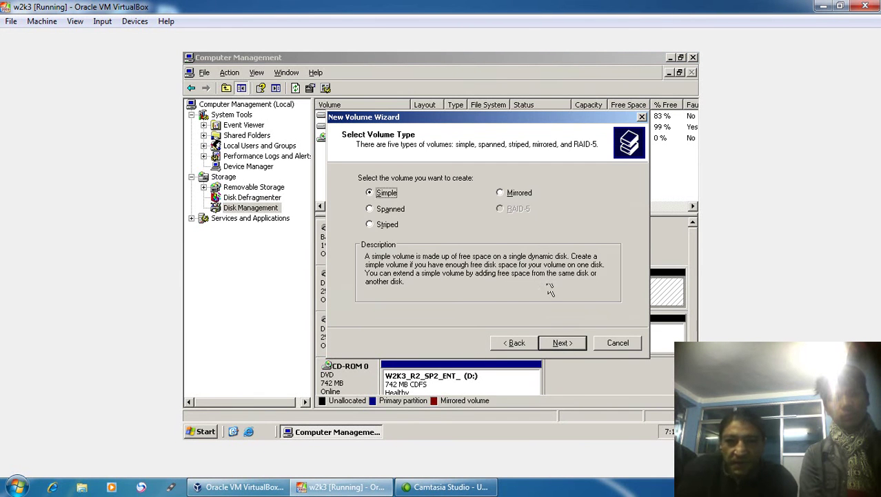
{"action": "left_click", "coordinate": [522, 198]}
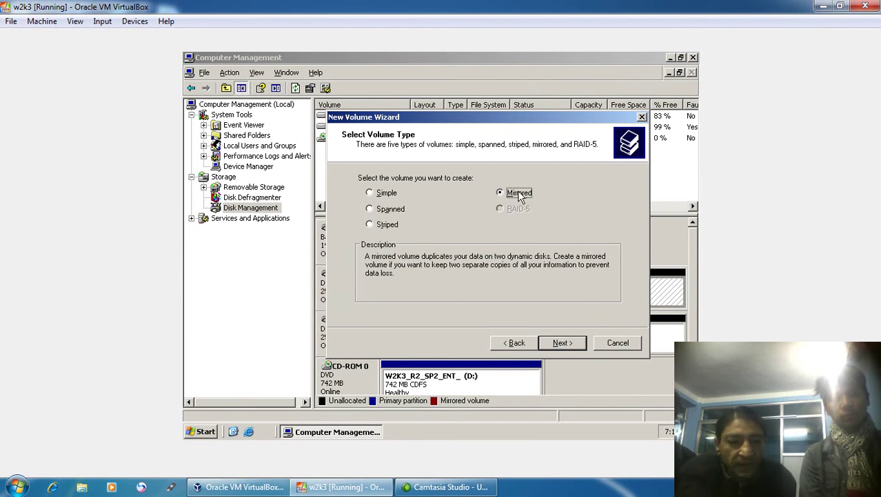
{"action": "left_click", "coordinate": [569, 343]}
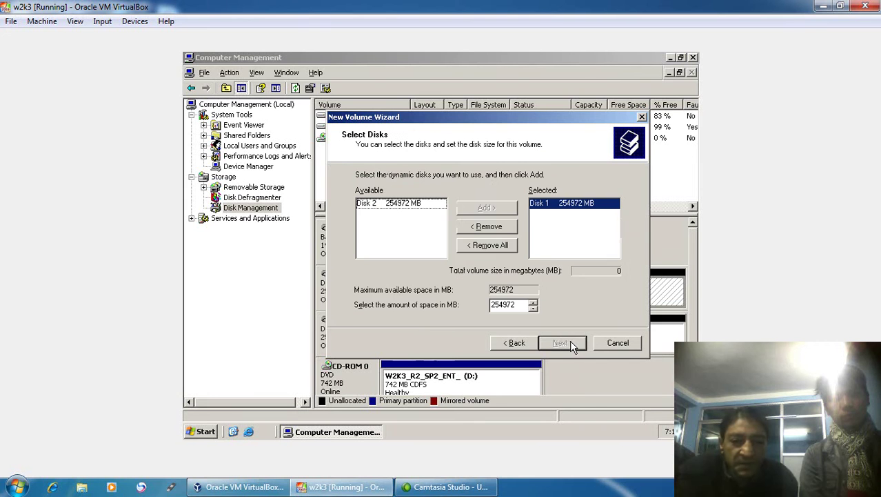
{"action": "left_click", "coordinate": [425, 204]}
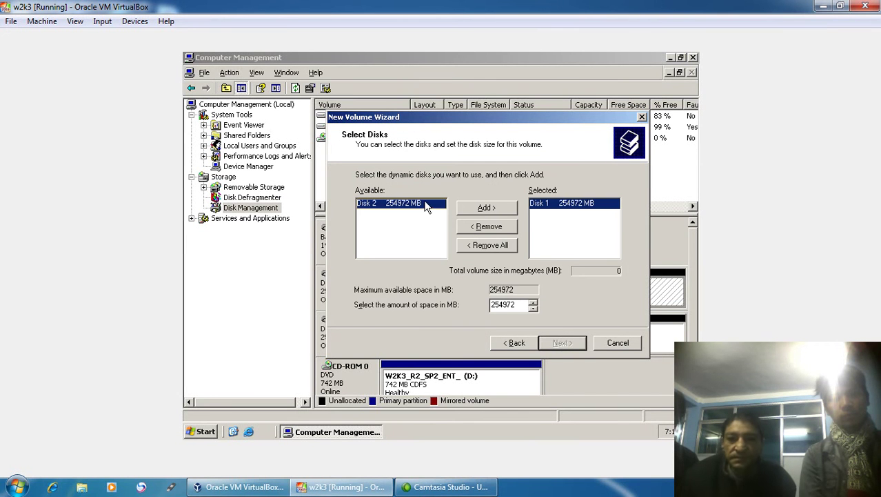
{"action": "left_click", "coordinate": [492, 208]}
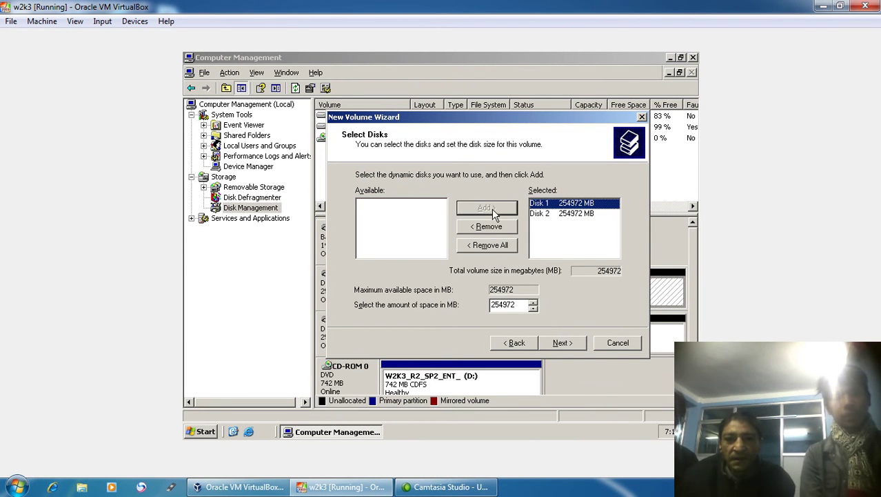
Set the second mirrored volume's space to 1024 MB and accept the proposed drive letter to reach the format settings
{"action": "double_click", "coordinate": [514, 304]}
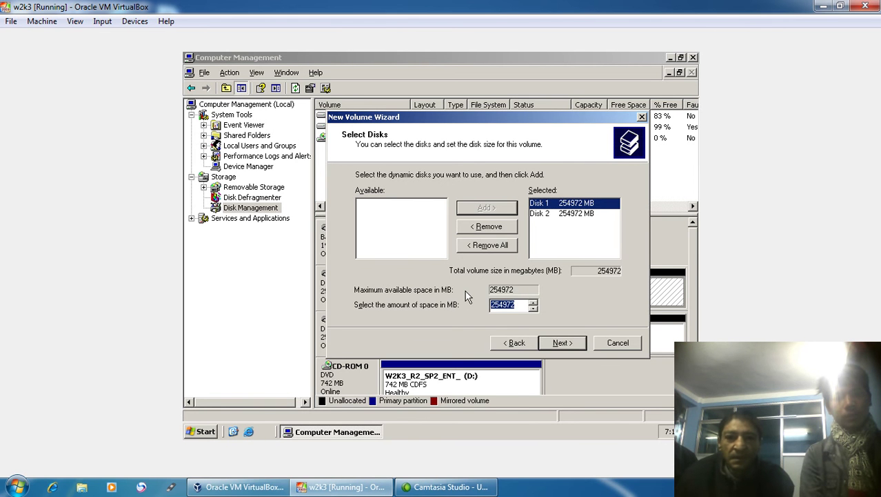
{"action": "type", "text": "1"}
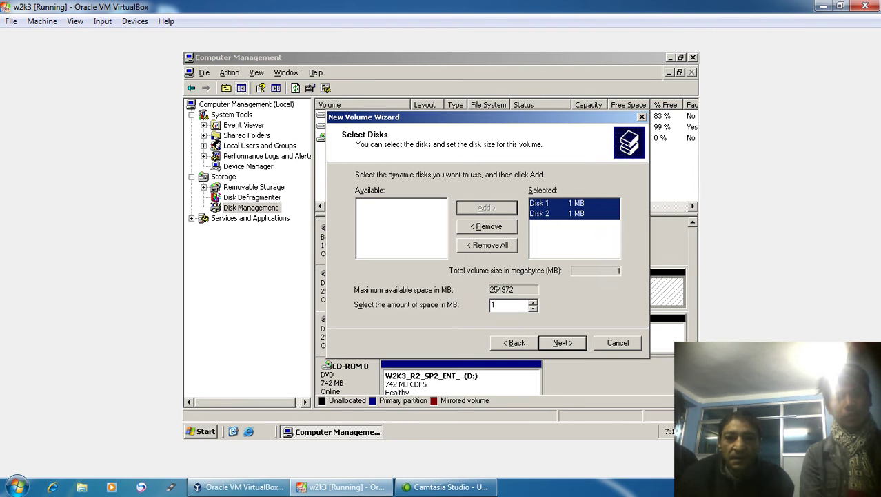
{"action": "type", "text": "024"}
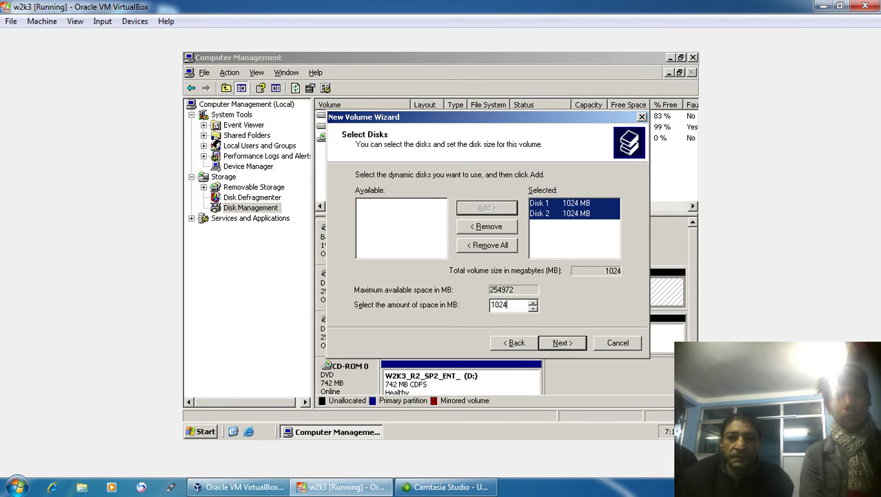
{"action": "left_click", "coordinate": [553, 345]}
{"action": "left_click", "coordinate": [557, 349]}
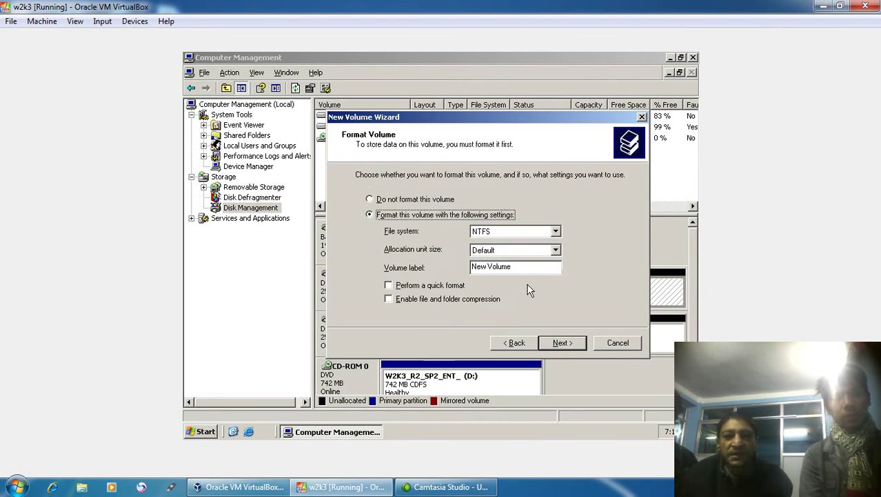
Clear the second mirrored volume's label, enable quick format and file and folder compression, and finish creating the volume
{"action": "key", "text": "BackSpace"}
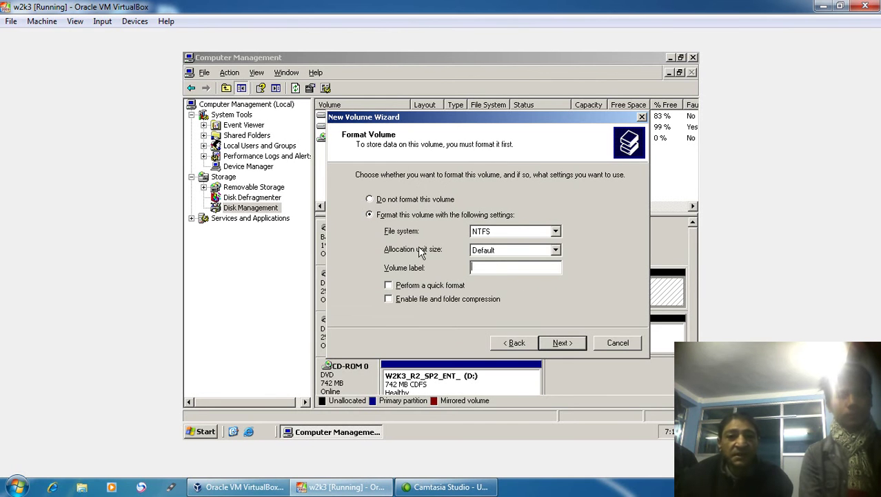
{"action": "left_click", "coordinate": [417, 287]}
{"action": "left_click", "coordinate": [420, 298]}
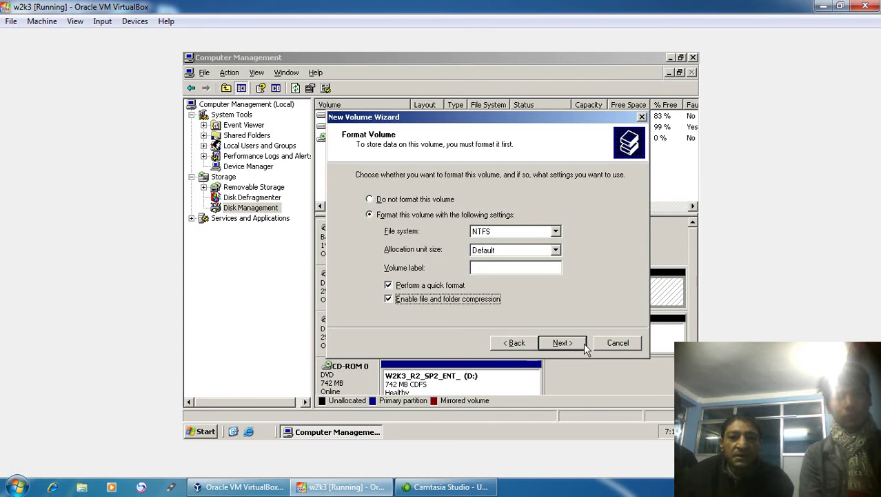
{"action": "left_click", "coordinate": [562, 343]}
{"action": "left_click", "coordinate": [562, 343]}
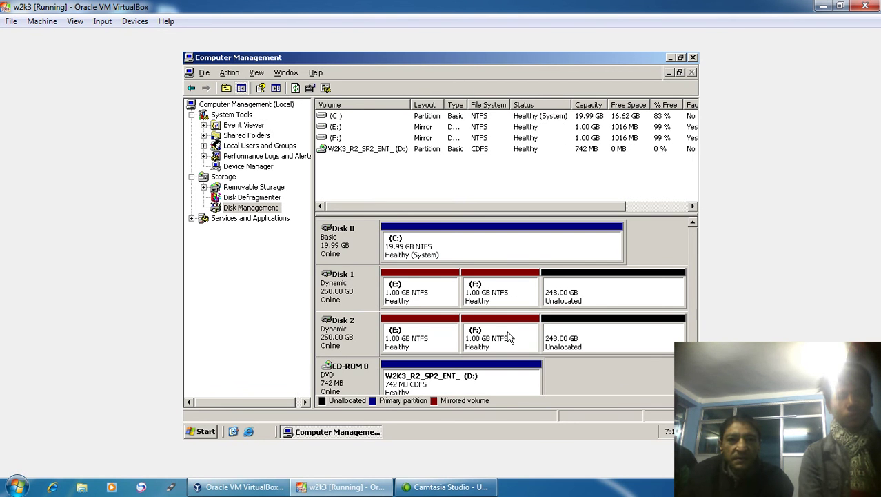
Start a new striped volume from Disk 1's remaining unallocated space and add Disk 2 to the selected disks
{"action": "right_click", "coordinate": [607, 295]}
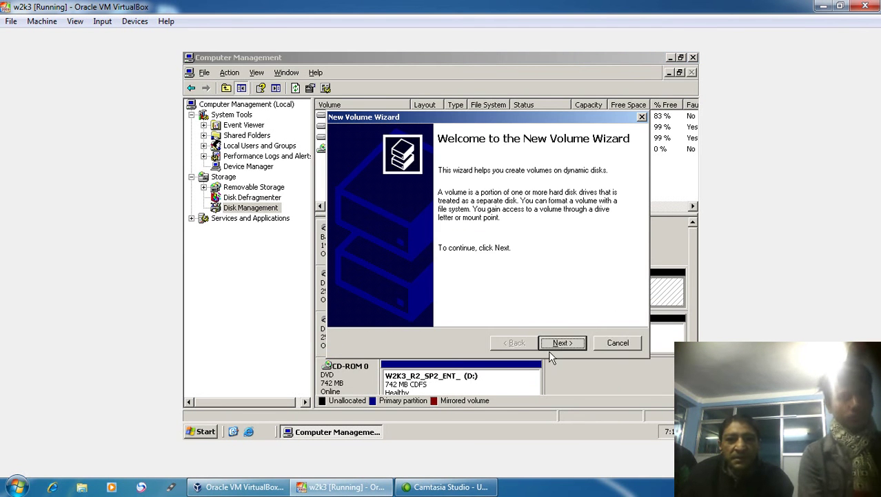
{"action": "left_click", "coordinate": [561, 344]}
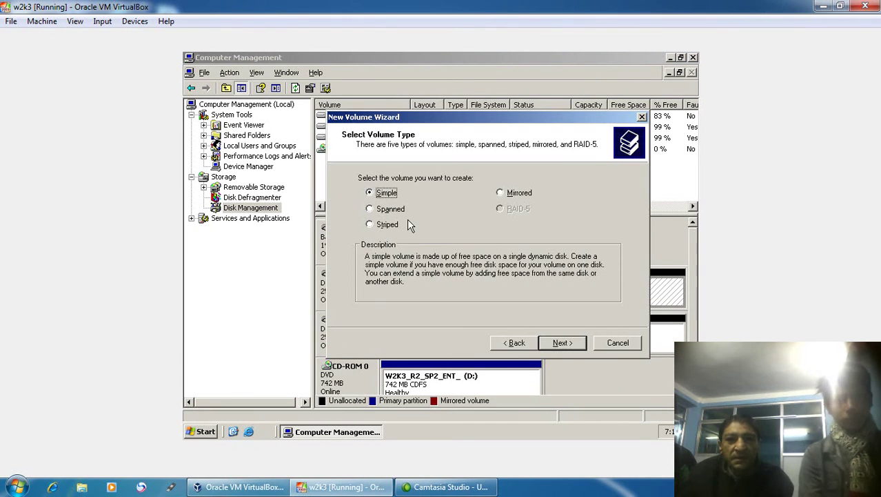
{"action": "left_click", "coordinate": [390, 227]}
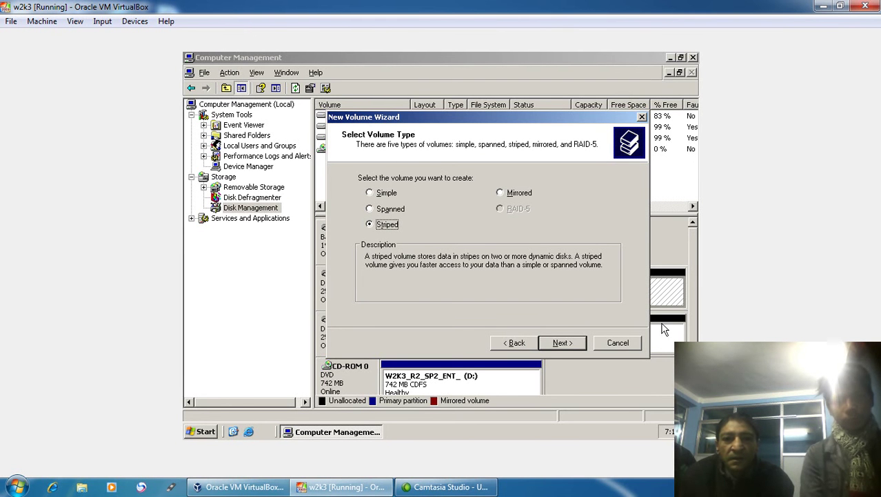
{"action": "left_click", "coordinate": [385, 195]}
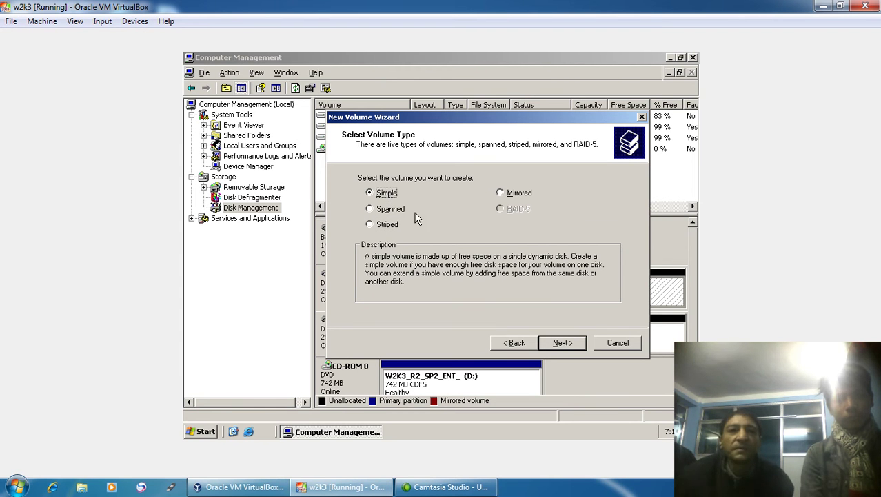
{"action": "left_click", "coordinate": [380, 229]}
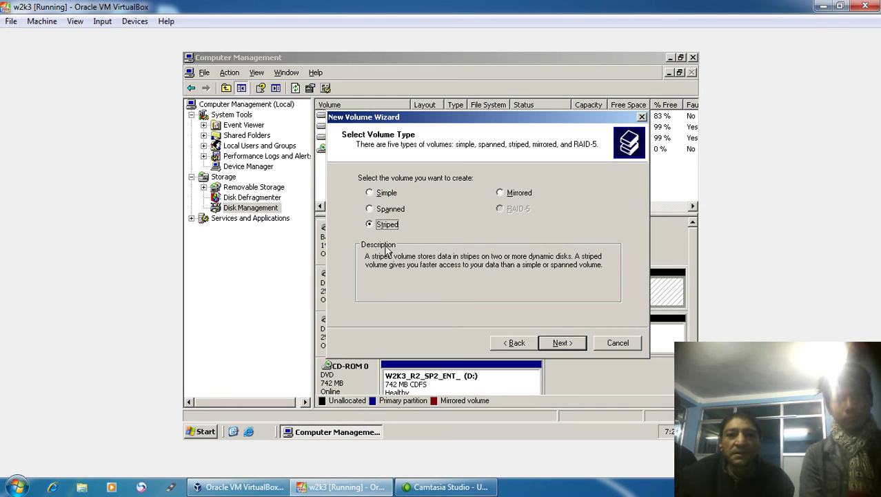
{"action": "left_click", "coordinate": [565, 344]}
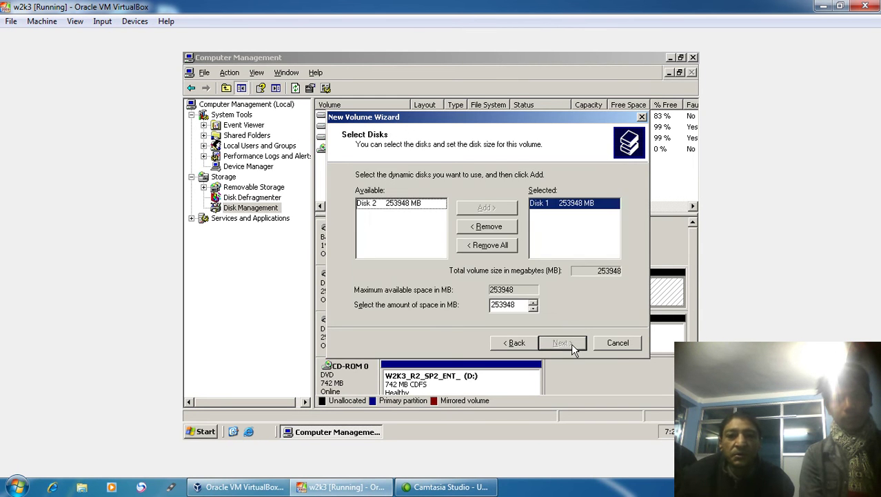
{"action": "left_click", "coordinate": [418, 211]}
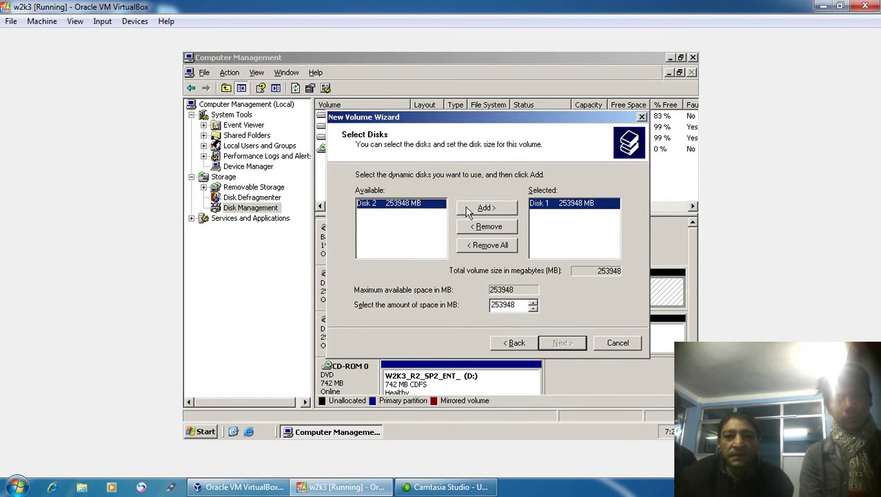
{"action": "left_click", "coordinate": [472, 214]}
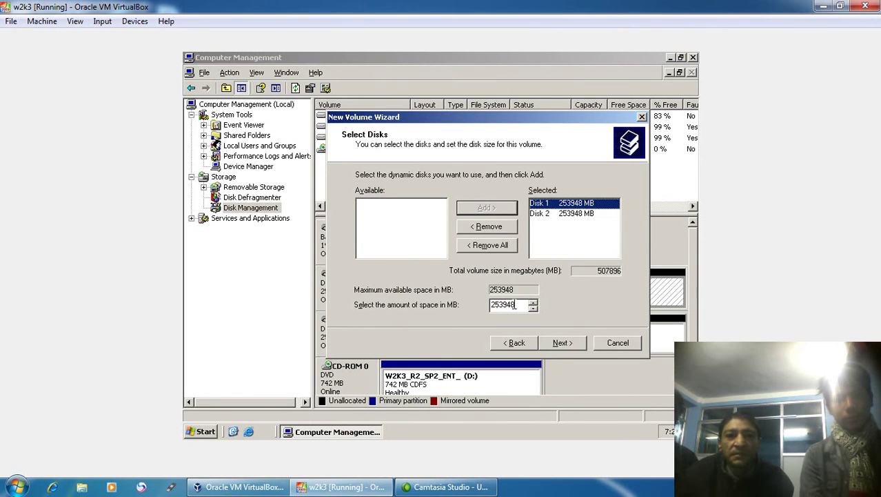
Set the striped volume's space to 25000 MB per disk and accept drive letter G to reach the format settings
{"action": "double_click", "coordinate": [511, 304]}
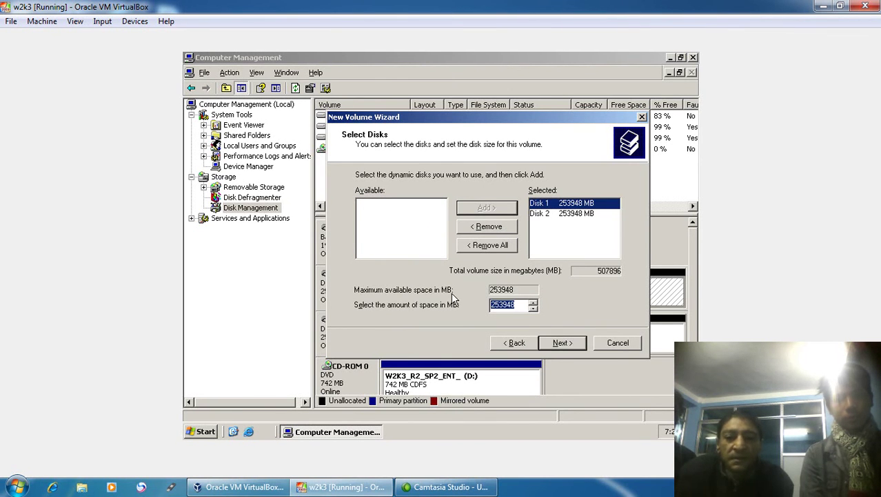
{"action": "key", "text": "BackSpace"}
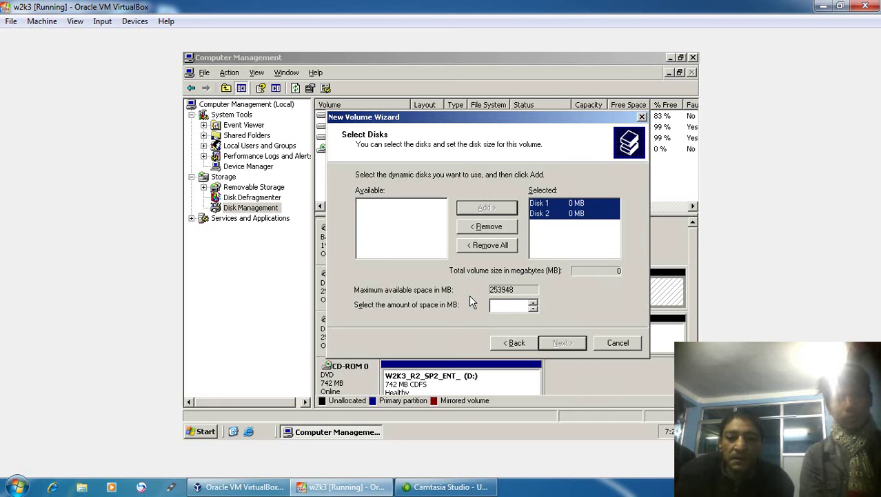
{"action": "type", "text": "25"}
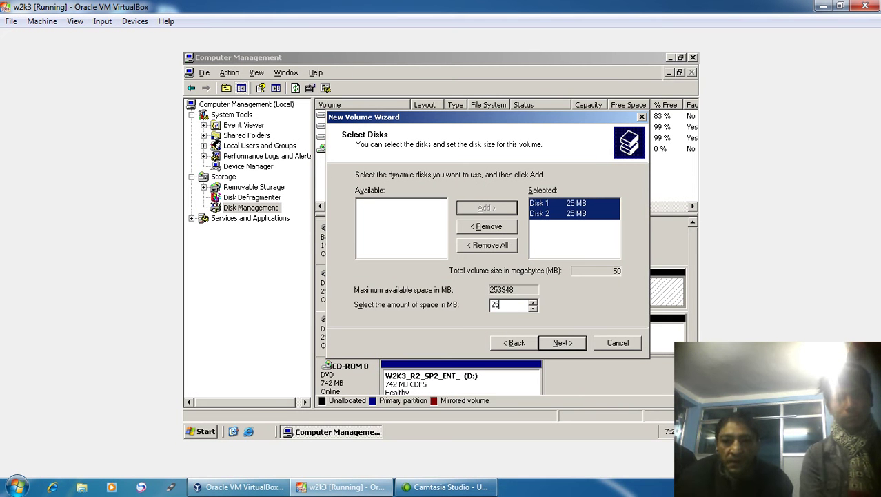
{"action": "type", "text": "000"}
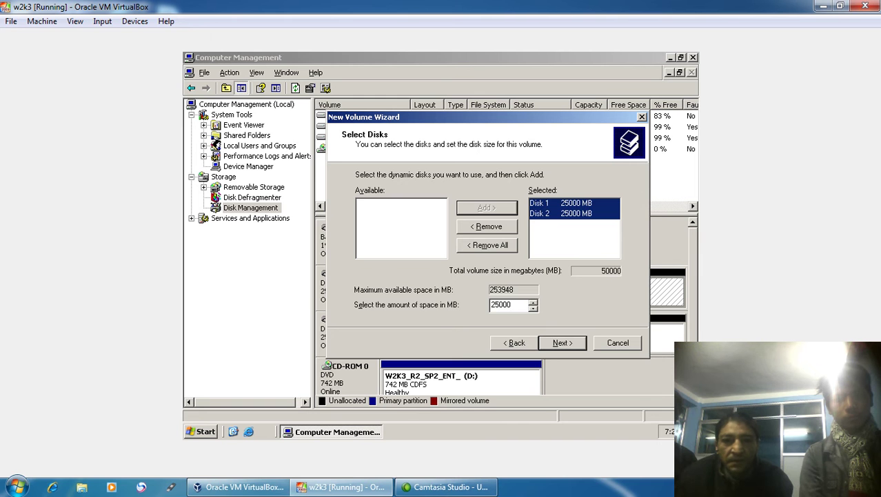
{"action": "left_click", "coordinate": [580, 345]}
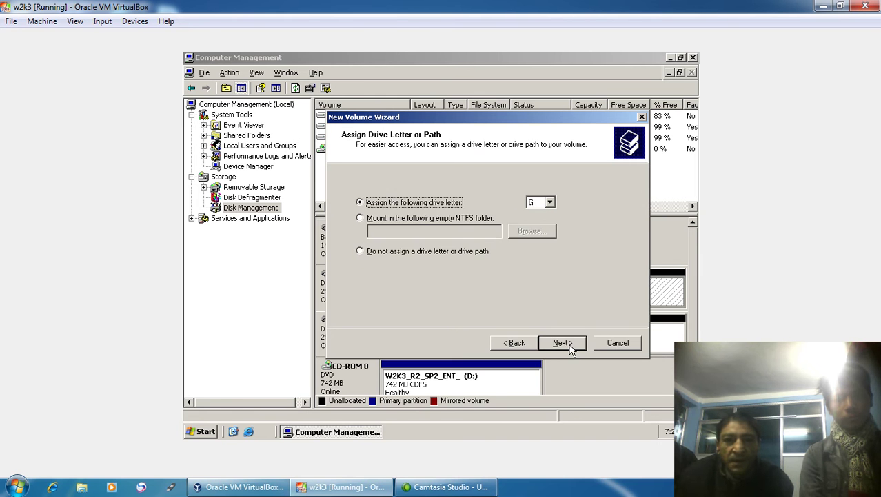
{"action": "left_click", "coordinate": [570, 348]}
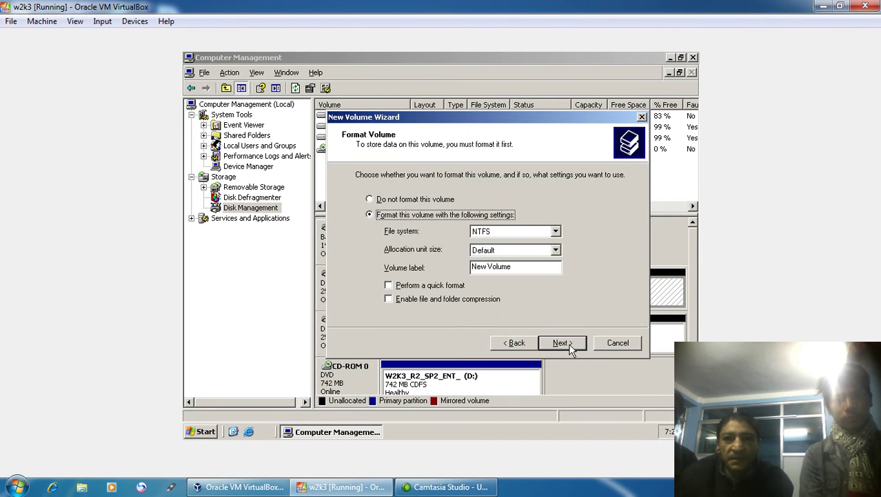
Clear the striped volume's label, enable quick format and file and folder compression, and finish creating the volume
{"action": "double_click", "coordinate": [557, 271]}
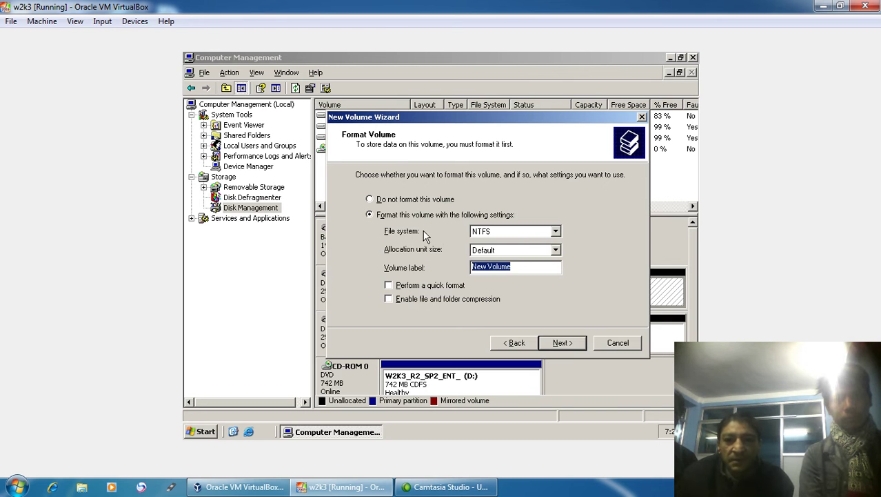
{"action": "key", "text": "BackSpace"}
{"action": "left_click", "coordinate": [429, 285]}
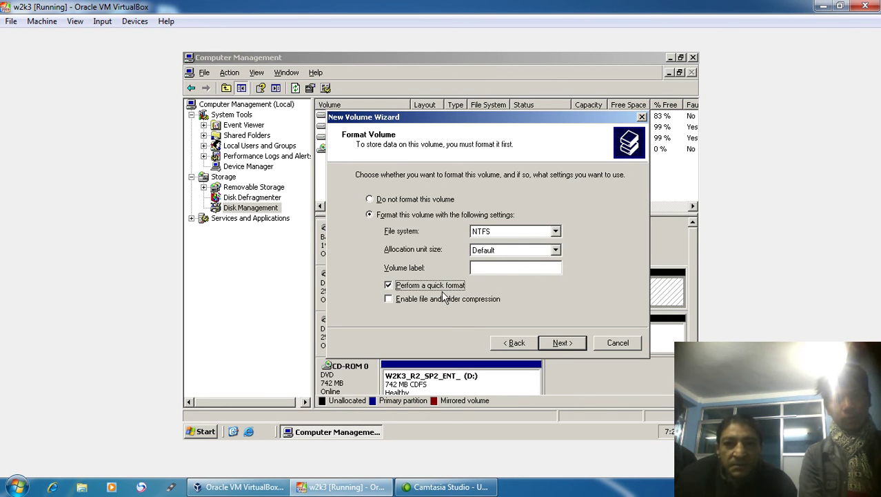
{"action": "left_click", "coordinate": [388, 298]}
{"action": "left_click", "coordinate": [558, 343]}
{"action": "left_click", "coordinate": [553, 342]}
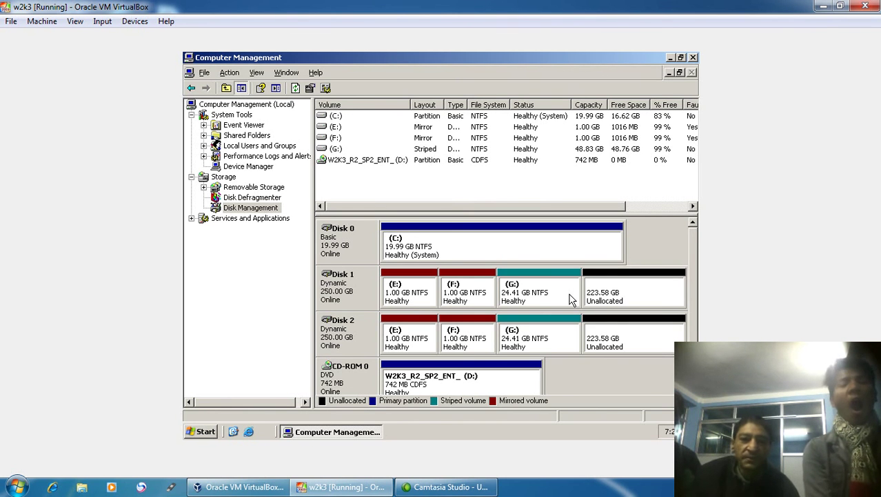
Check the free space and total size of the new E and G drives in My Computer
{"action": "left_click", "coordinate": [670, 58]}
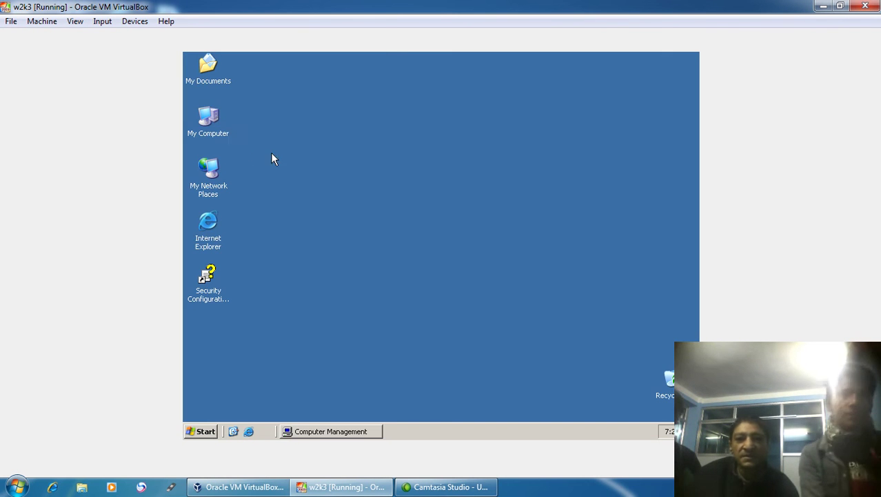
{"action": "double_click", "coordinate": [220, 114]}
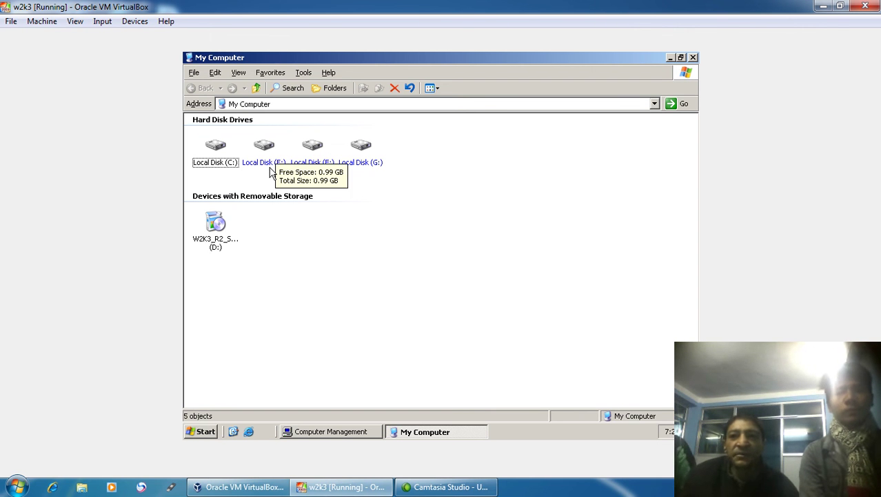
{"action": "mouse_move", "coordinate": [379, 171]}
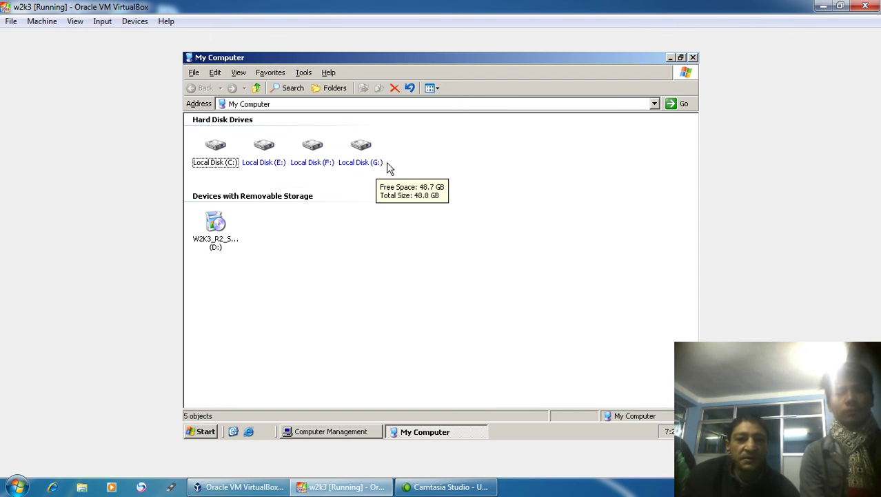
{"action": "left_click", "coordinate": [694, 58]}
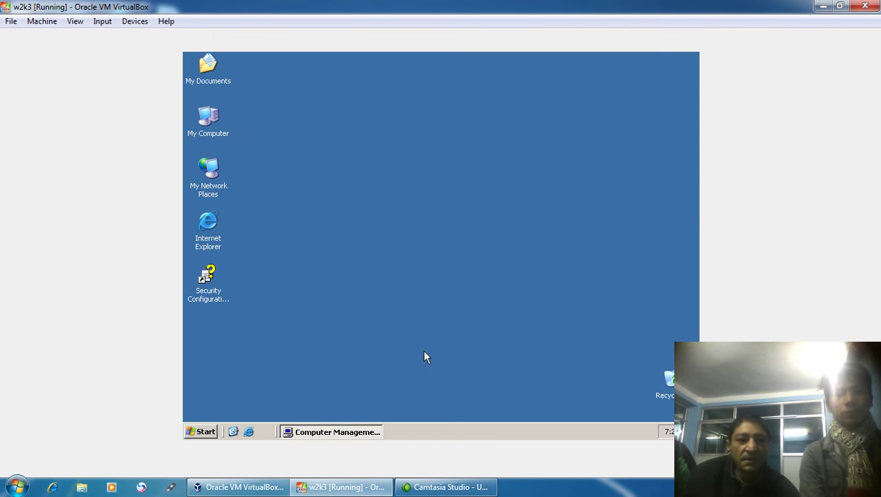
Return to Disk Management, explore mirrored volume E from Disk 2, and create a new folder in it
{"action": "right_click", "coordinate": [341, 406]}
{"action": "left_click", "coordinate": [335, 432]}
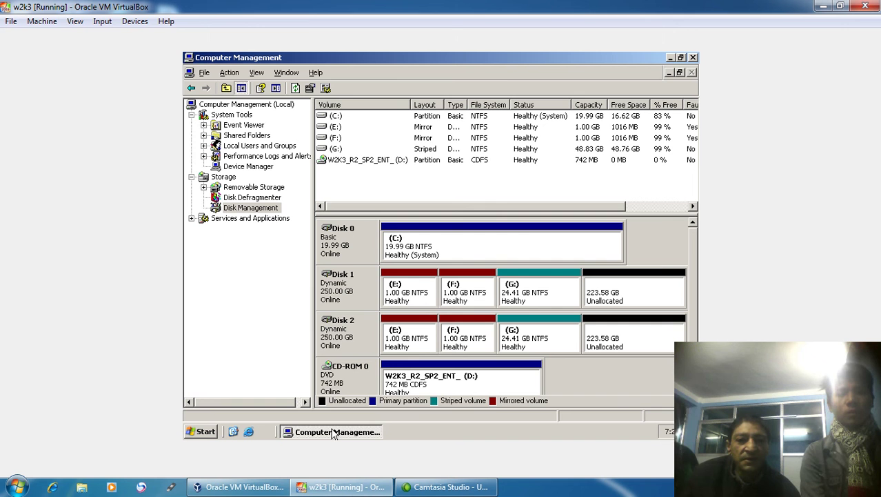
{"action": "right_click", "coordinate": [410, 343]}
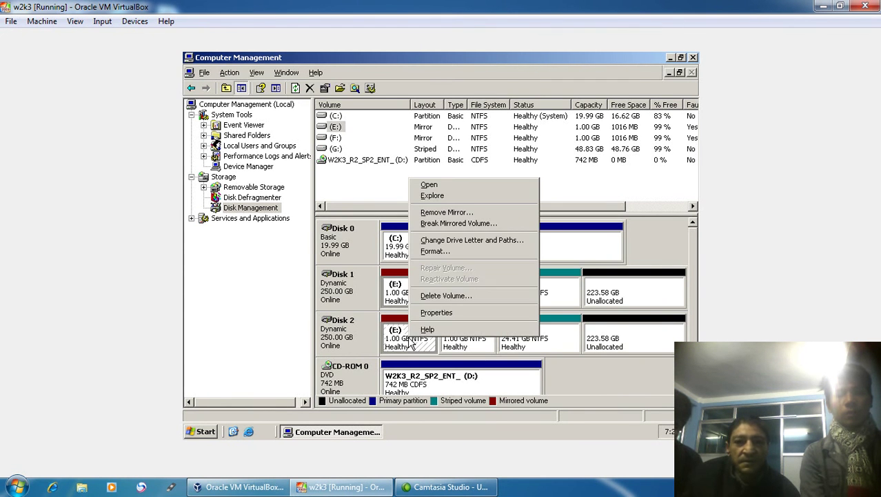
{"action": "left_click", "coordinate": [471, 196]}
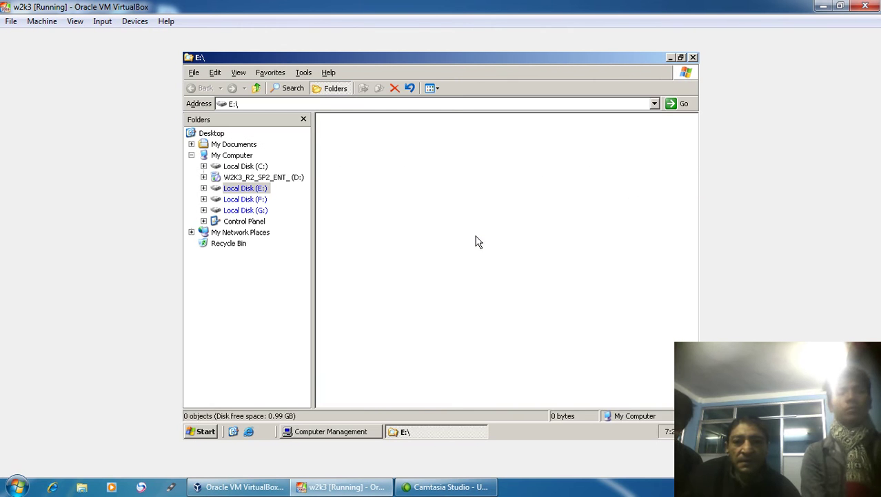
{"action": "right_click", "coordinate": [475, 236]}
{"action": "mouse_move", "coordinate": [523, 316]}
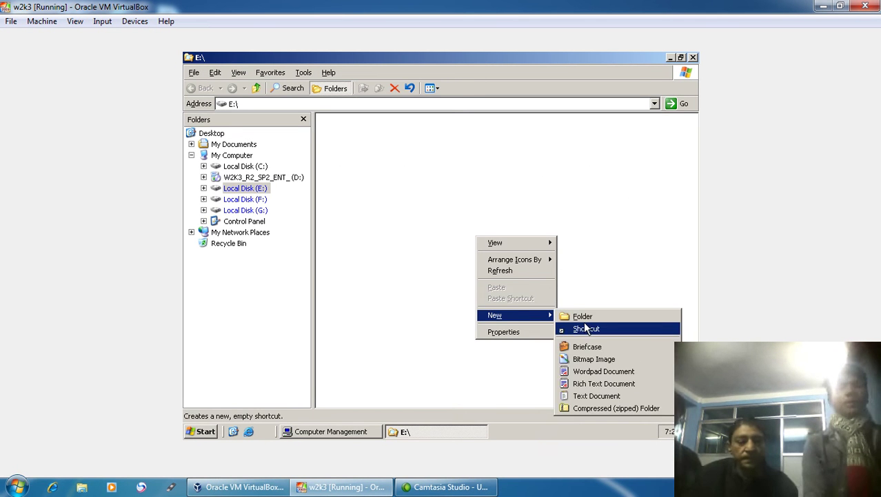
{"action": "left_click", "coordinate": [588, 315]}
Create a new text document in the root of volume E and close the E window
{"action": "right_click", "coordinate": [504, 248]}
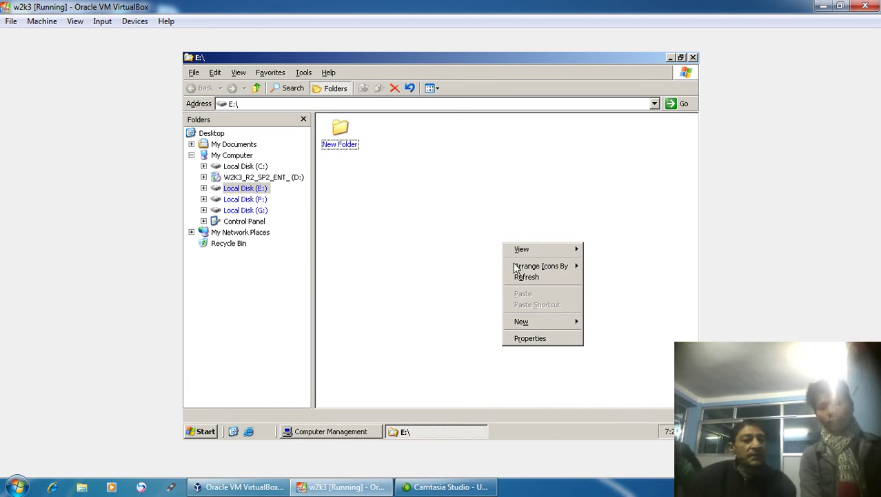
{"action": "mouse_move", "coordinate": [535, 321]}
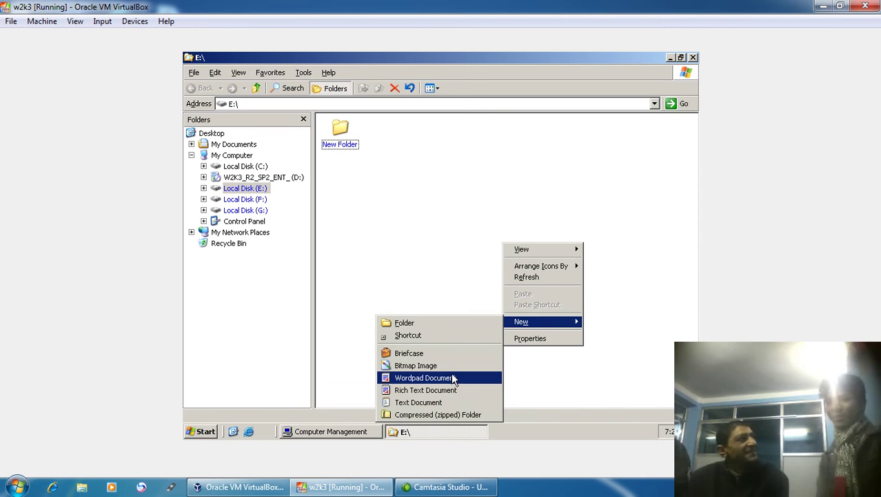
{"action": "left_click", "coordinate": [431, 402]}
{"action": "left_click", "coordinate": [519, 315]}
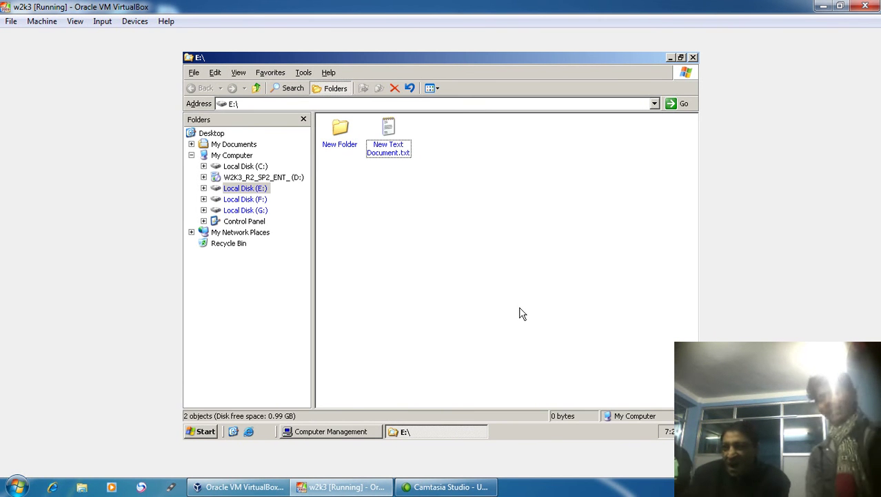
{"action": "left_click", "coordinate": [694, 58]}
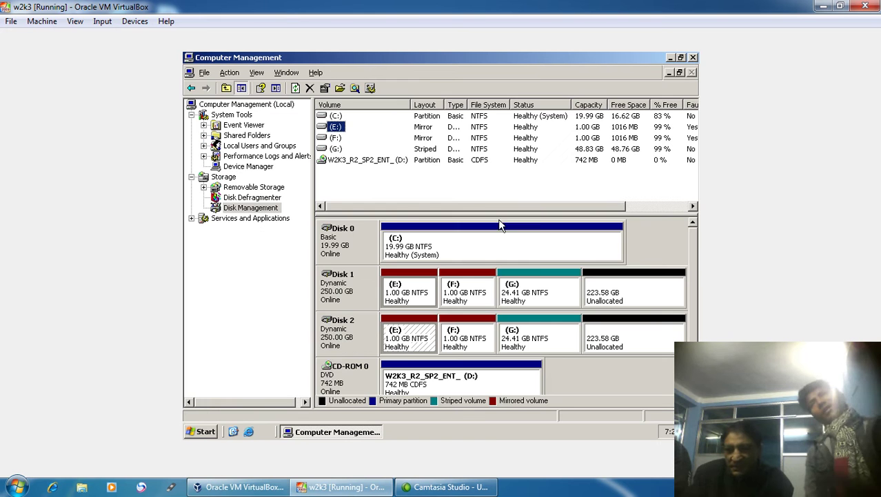
Explore volume E from Disk 1 to check its mirrored contents, and close the window
{"action": "right_click", "coordinate": [410, 293]}
{"action": "left_click", "coordinate": [450, 149]}
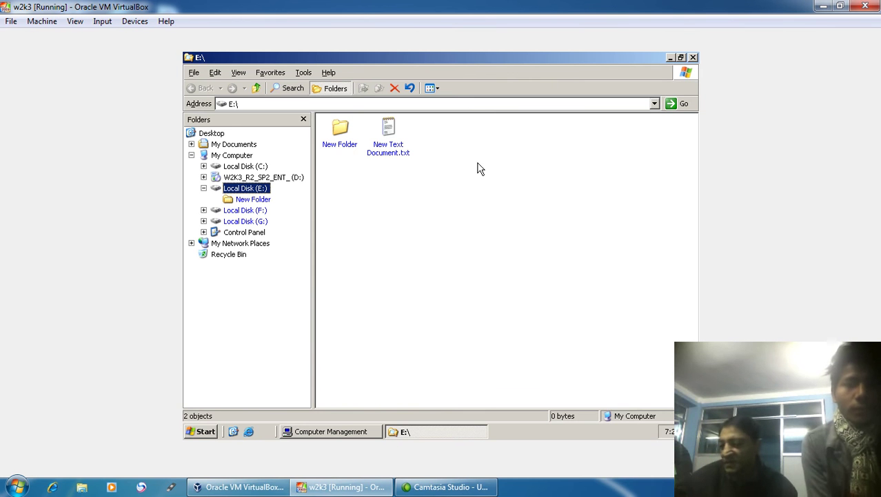
{"action": "left_click", "coordinate": [694, 58]}
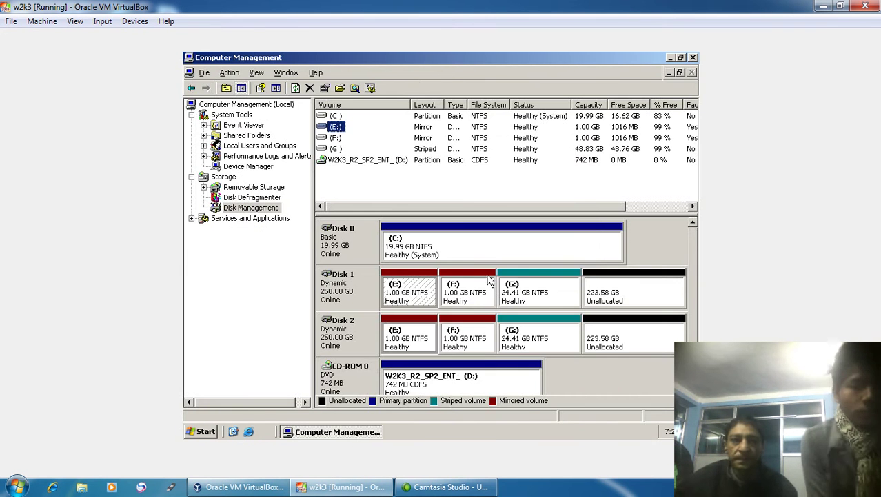
Explore mirrored volume F from Disk 1 and create a new bitmap image in it, keeping the default name
{"action": "right_click", "coordinate": [471, 298]}
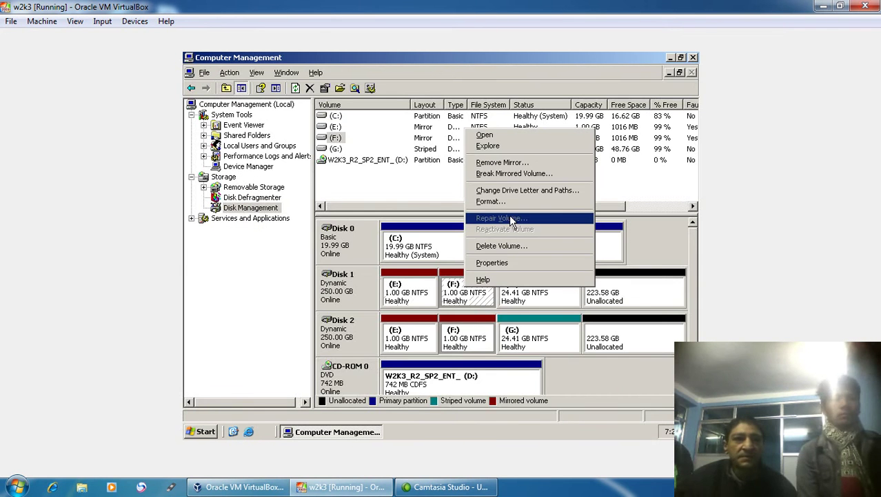
{"action": "left_click", "coordinate": [502, 146]}
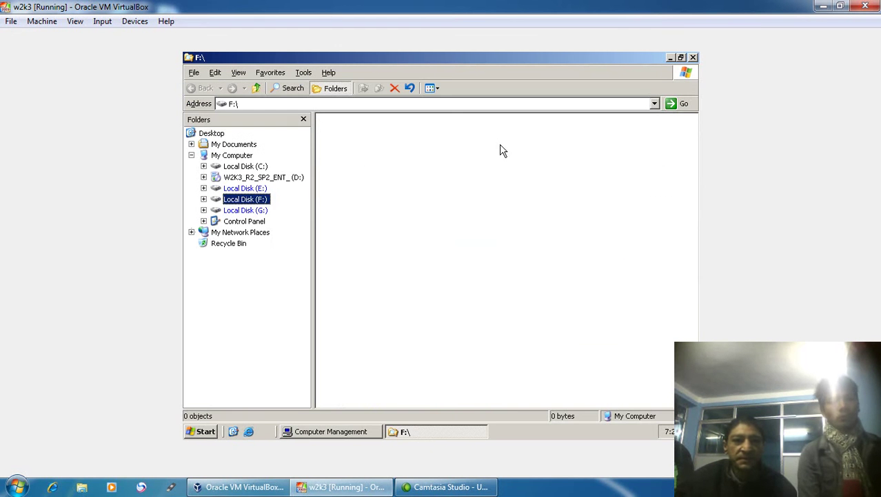
{"action": "right_click", "coordinate": [453, 198]}
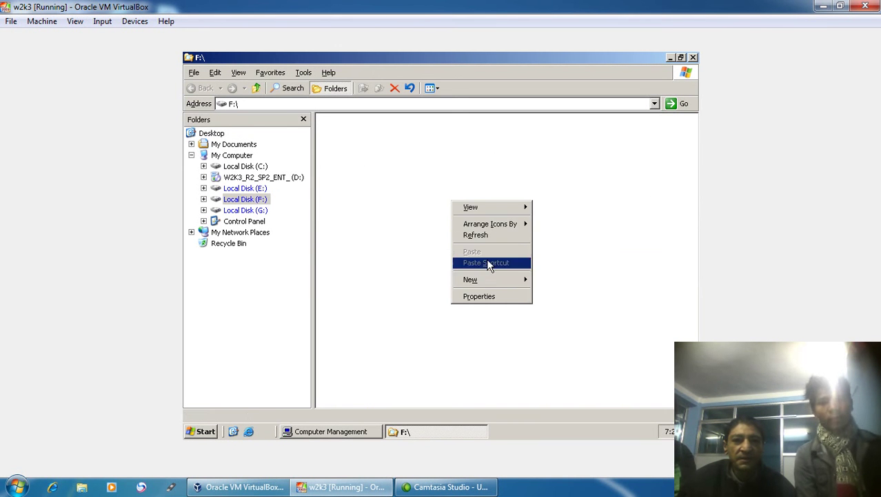
{"action": "mouse_move", "coordinate": [499, 278]}
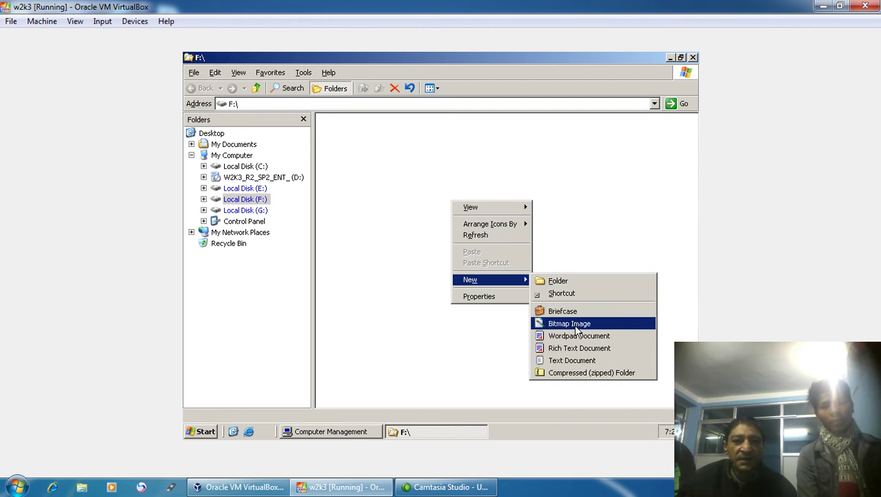
{"action": "left_click", "coordinate": [569, 322]}
{"action": "left_click", "coordinate": [568, 300]}
Create a folder named New on volume F, look inside it, and close the window
{"action": "right_click", "coordinate": [506, 238]}
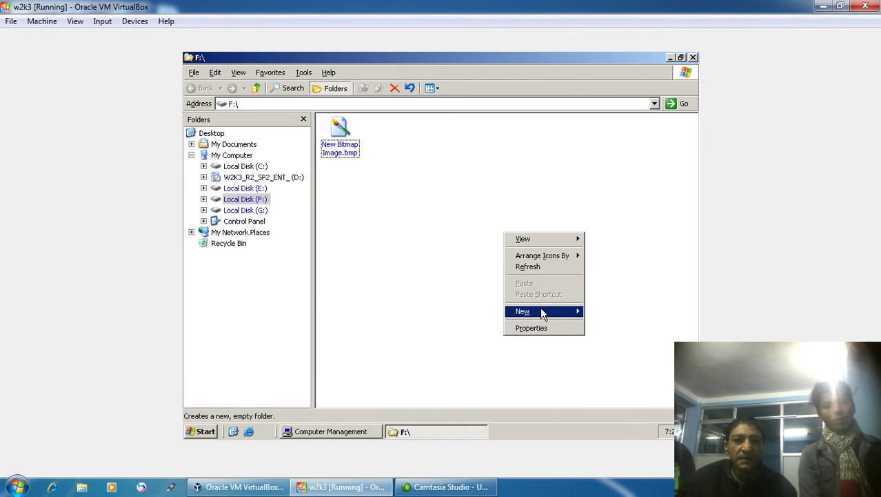
{"action": "mouse_move", "coordinate": [546, 316]}
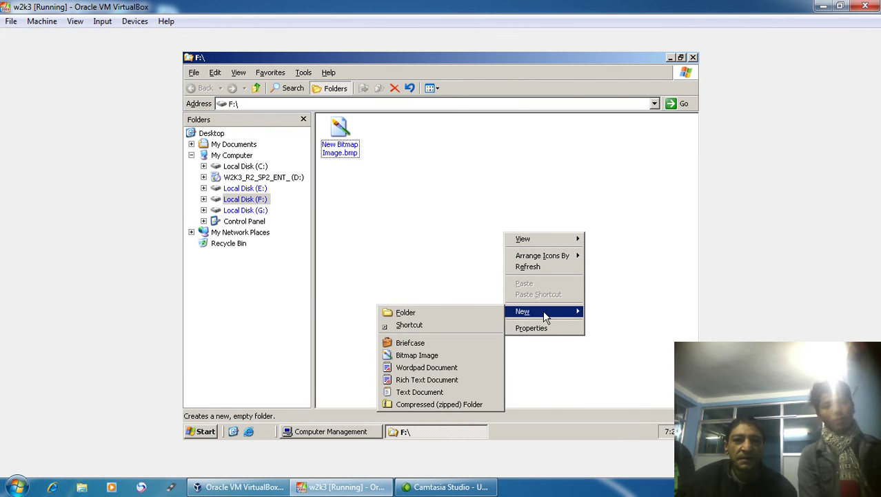
{"action": "left_click", "coordinate": [449, 311]}
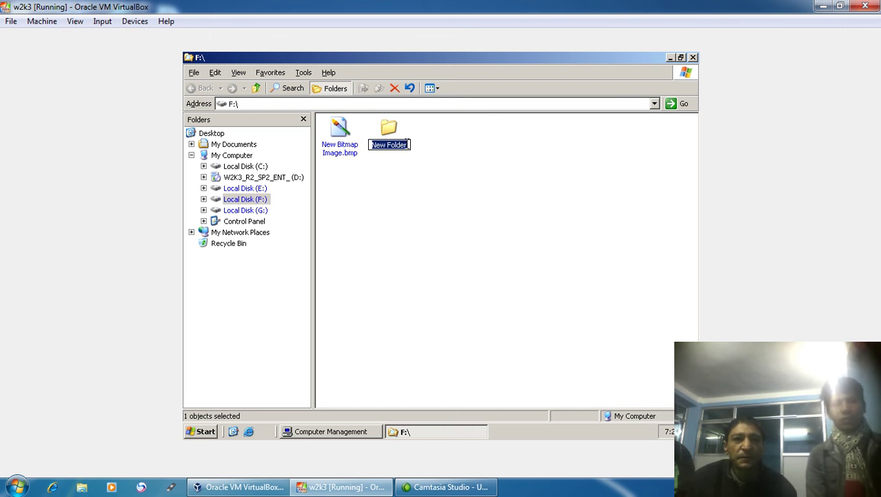
{"action": "key", "text": "End"}
{"action": "key", "text": "BackSpace"}
{"action": "key", "text": "BackSpace"}
{"action": "key", "text": "BackSpace"}
{"action": "key", "text": "BackSpace"}
{"action": "key", "text": "BackSpace"}
{"action": "key", "text": "BackSpace"}
{"action": "key", "text": "BackSpace"}
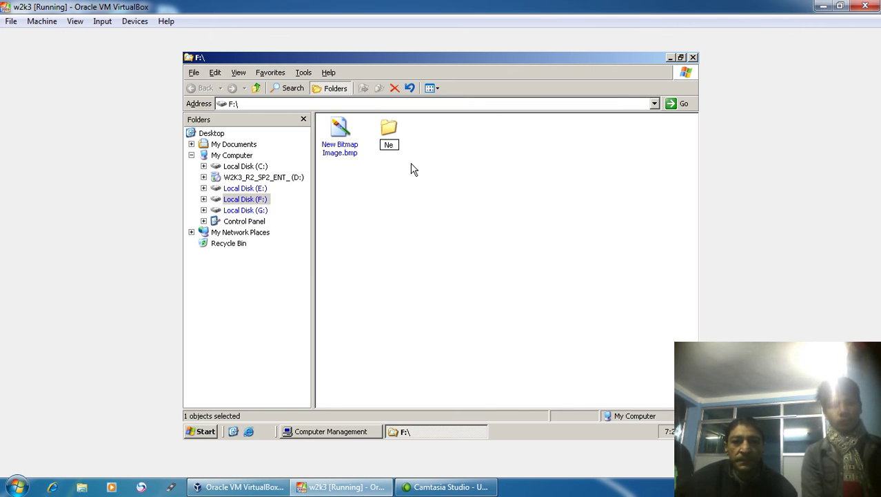
{"action": "type", "text": "w"}
{"action": "key", "text": "Return"}
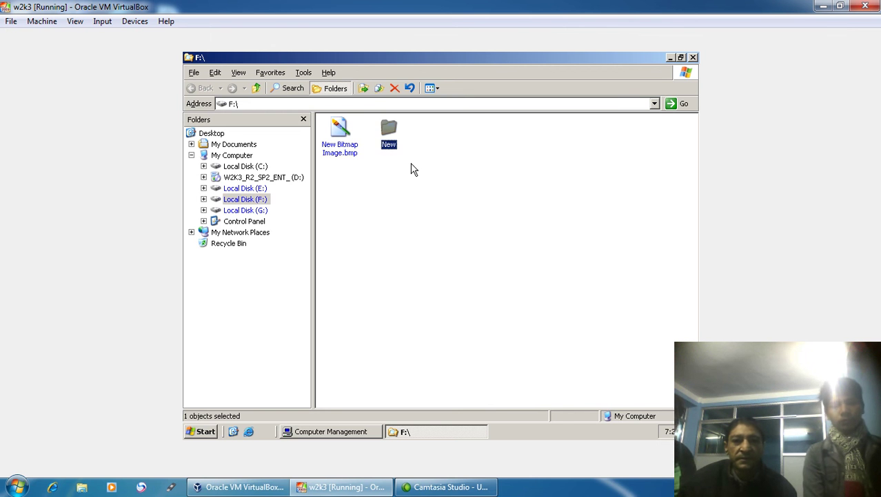
{"action": "key", "text": "Return"}
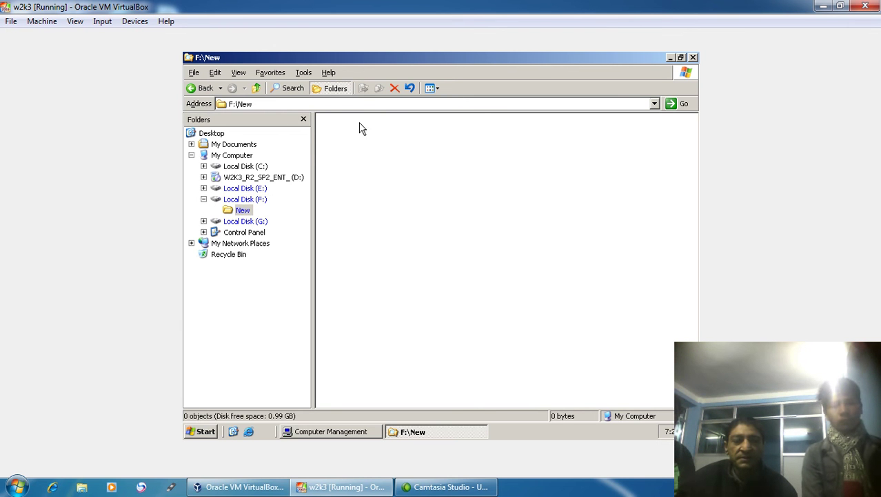
{"action": "left_click", "coordinate": [202, 87]}
{"action": "left_click", "coordinate": [693, 58]}
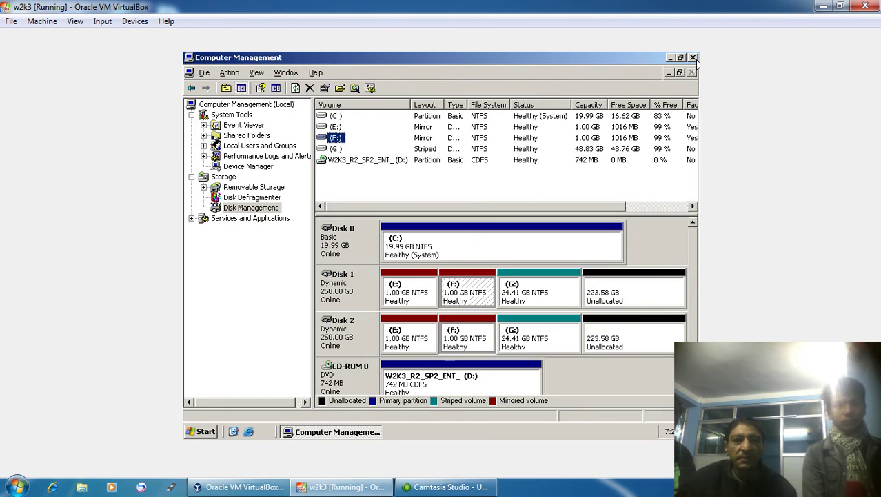
Explore volume F from Disk 2 to check its mirrored contents, and close the window
{"action": "right_click", "coordinate": [472, 331]}
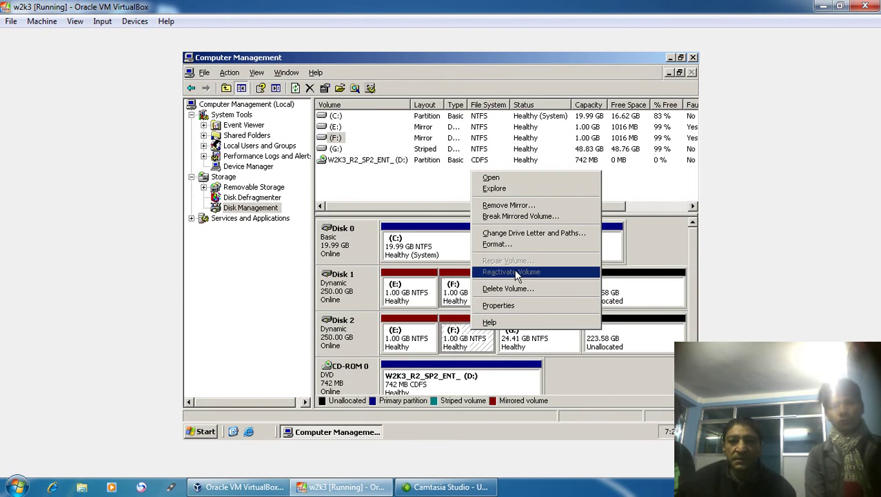
{"action": "left_click", "coordinate": [509, 188]}
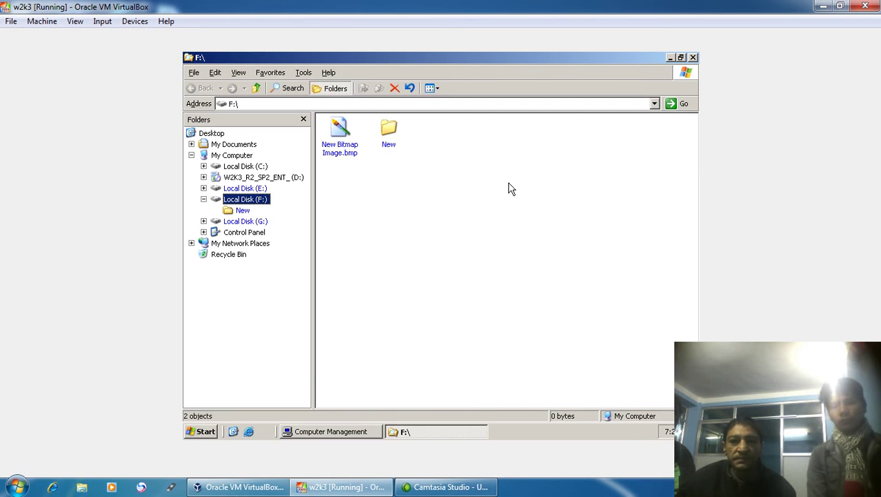
{"action": "left_click", "coordinate": [395, 136]}
{"action": "left_click", "coordinate": [359, 135]}
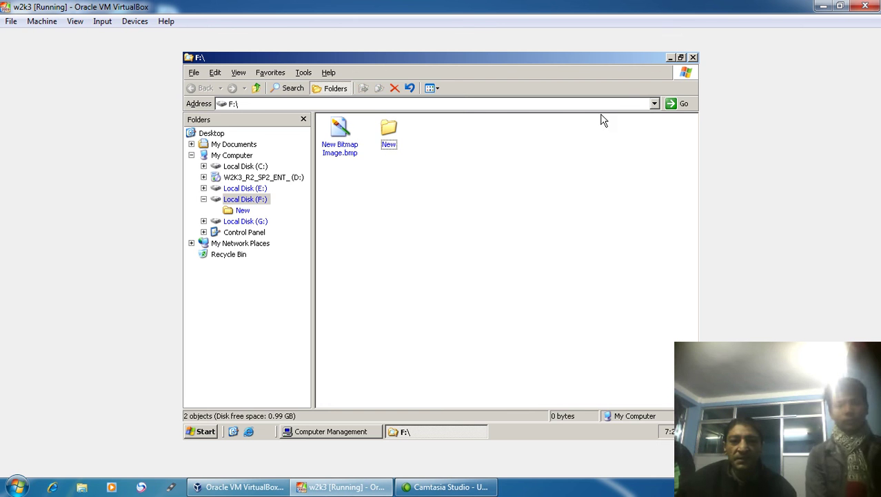
{"action": "left_click", "coordinate": [693, 58]}
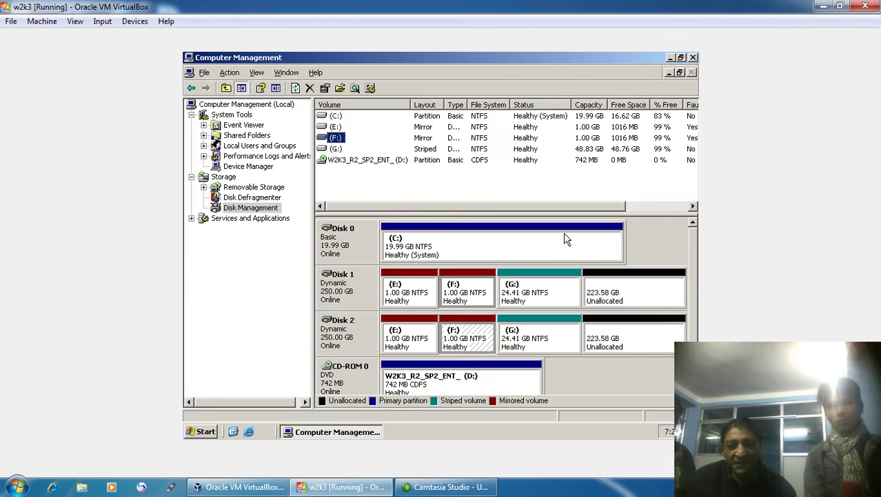
Explore striped volume G from Disk 1 and create a new folder in it
{"action": "right_click", "coordinate": [541, 282]}
{"action": "left_click", "coordinate": [557, 298]}
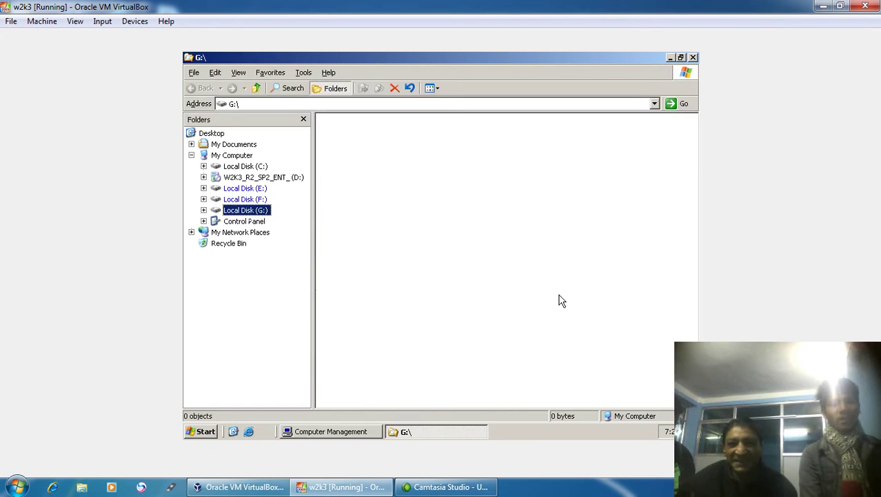
{"action": "right_click", "coordinate": [461, 212]}
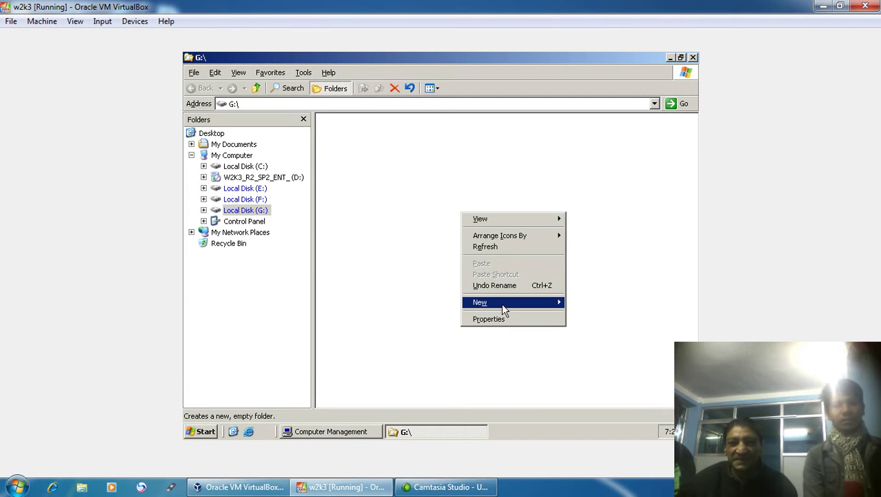
{"action": "mouse_move", "coordinate": [505, 307]}
{"action": "left_click", "coordinate": [588, 304]}
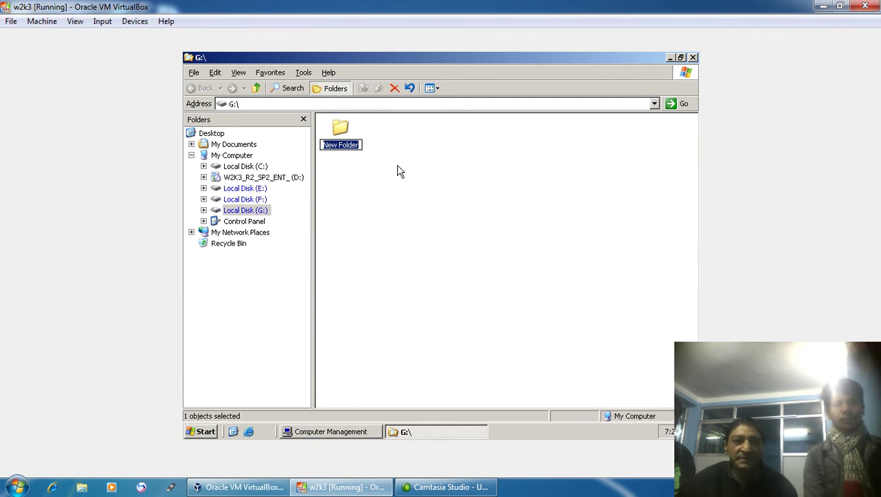
Rename the new folder on striped volume G as Folder
{"action": "left_click", "coordinate": [340, 144]}
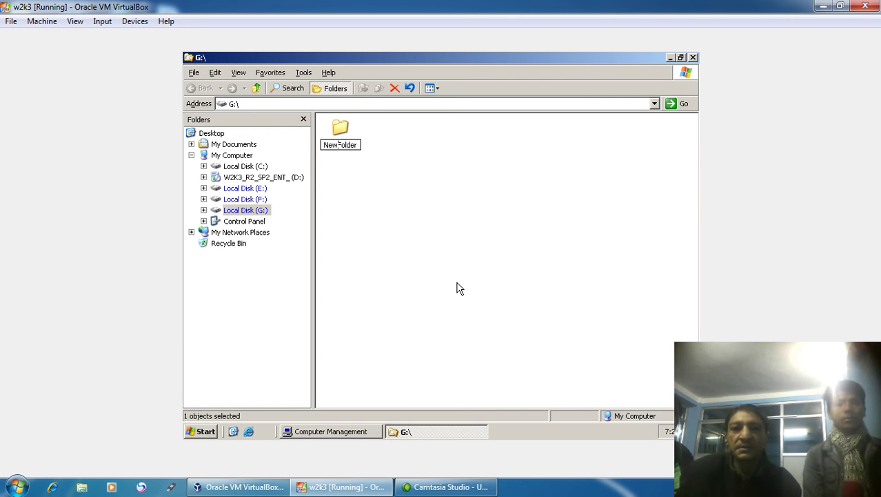
{"action": "key", "text": "BackSpace"}
{"action": "key", "text": "BackSpace"}
{"action": "key", "text": "BackSpace"}
{"action": "key", "text": "BackSpace"}
{"action": "key", "text": "Return"}
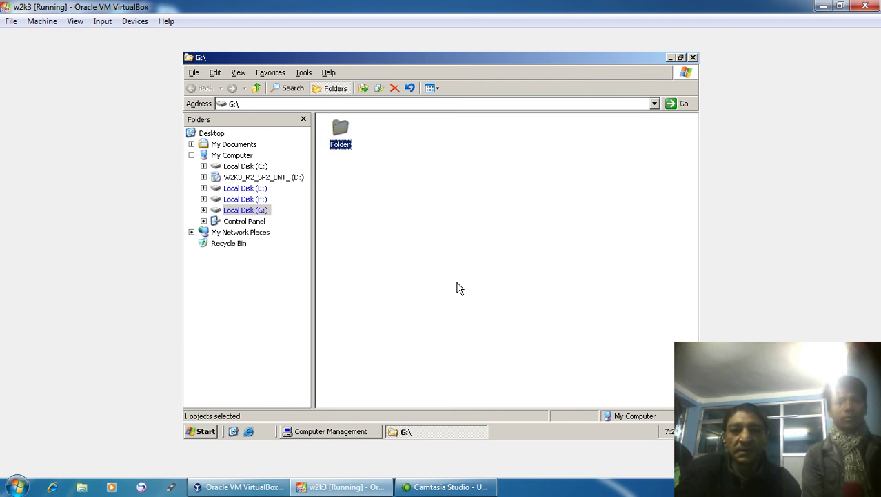
Create a rich text document on volume G, keeping its default name, and close the window
{"action": "right_click", "coordinate": [486, 254]}
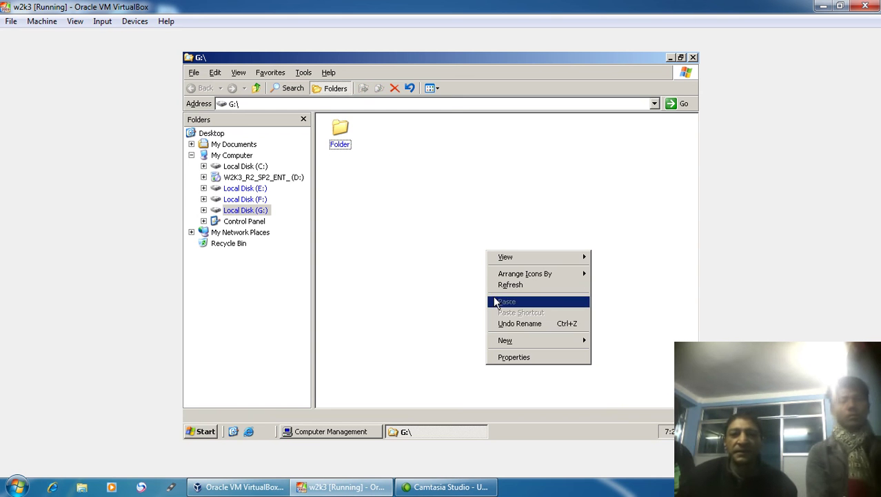
{"action": "mouse_move", "coordinate": [507, 341]}
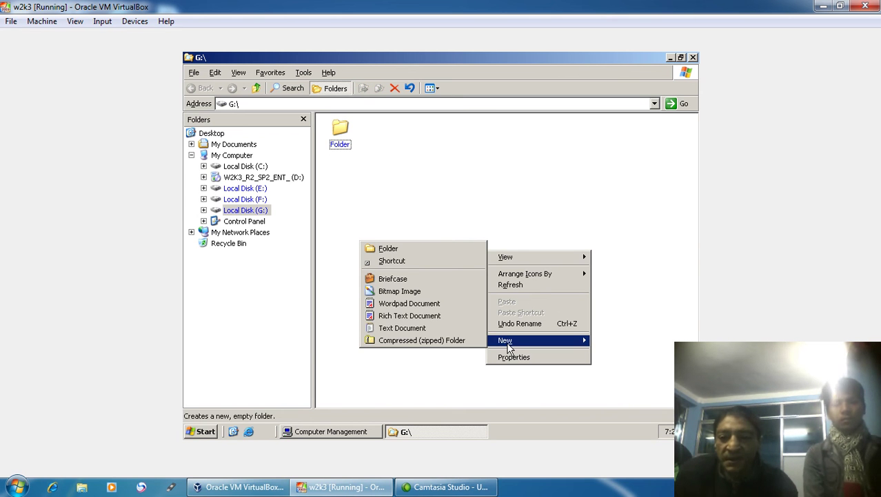
{"action": "left_click", "coordinate": [414, 316]}
{"action": "right_click", "coordinate": [416, 316]}
{"action": "left_click", "coordinate": [425, 313]}
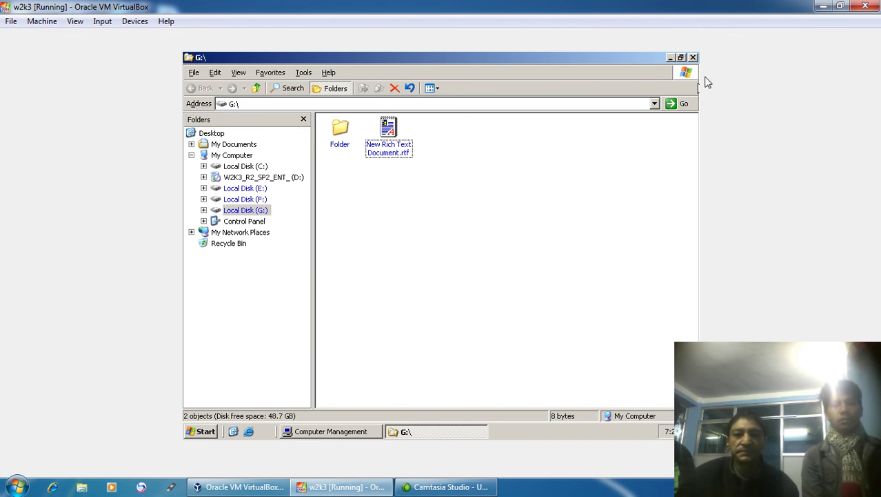
{"action": "left_click", "coordinate": [693, 58]}
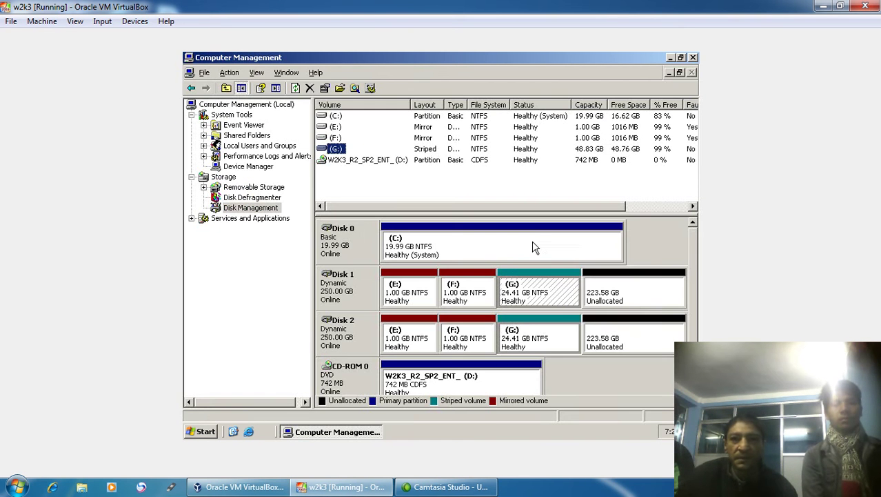
Explore striped volume G from Disk 2 to compare its contents with Disk 1, and close the window
{"action": "right_click", "coordinate": [531, 335]}
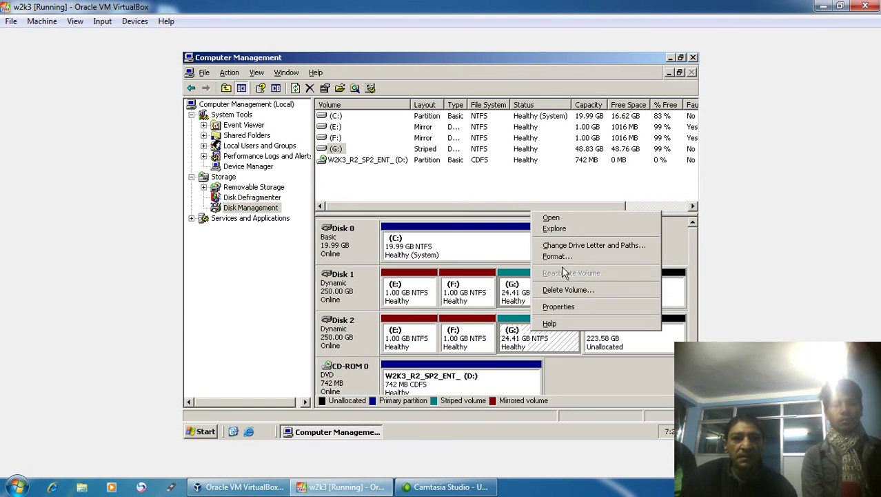
{"action": "left_click", "coordinate": [580, 229]}
{"action": "right_click", "coordinate": [582, 235]}
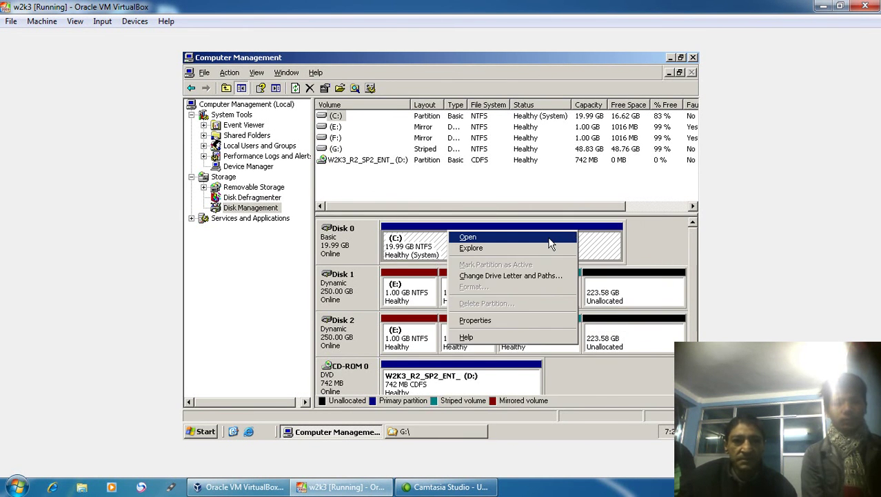
{"action": "left_click", "coordinate": [552, 237]}
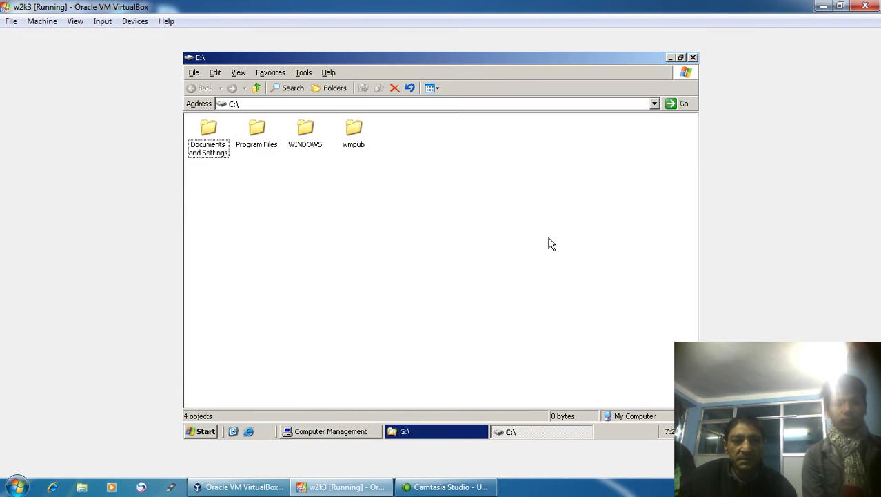
{"action": "left_click", "coordinate": [693, 58]}
{"action": "right_click", "coordinate": [519, 339]}
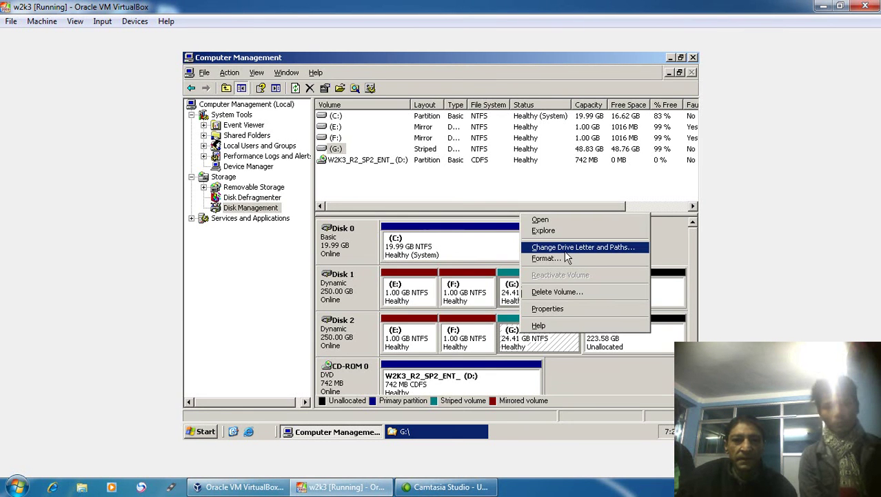
{"action": "left_click", "coordinate": [577, 235]}
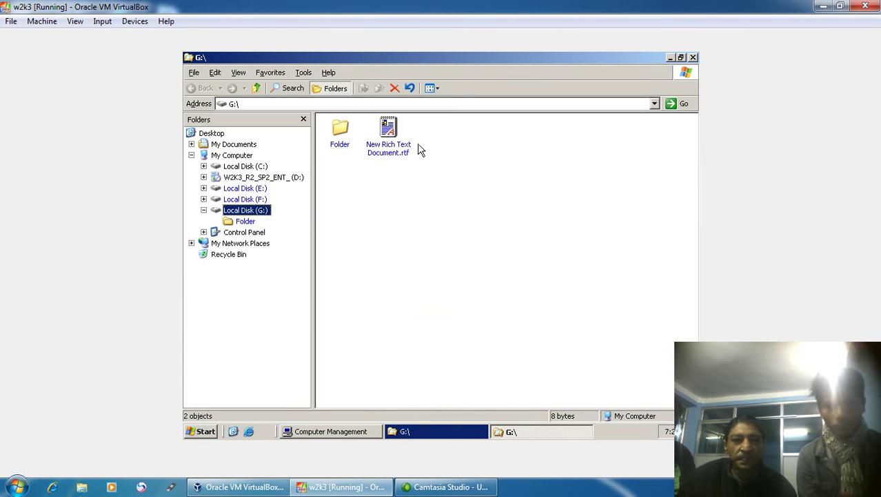
{"action": "left_click", "coordinate": [693, 57]}
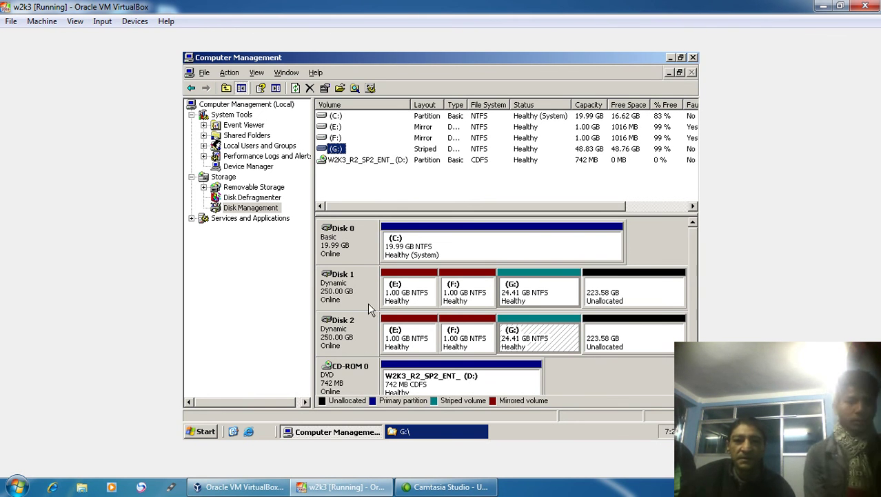
Close Computer Management and the remaining window of volume G
{"action": "right_click", "coordinate": [356, 320]}
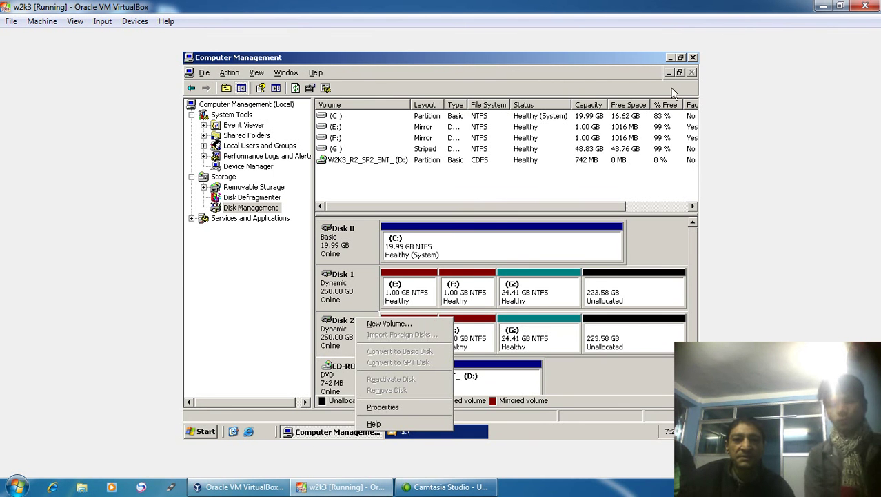
{"action": "left_click", "coordinate": [694, 71]}
{"action": "left_click", "coordinate": [694, 58]}
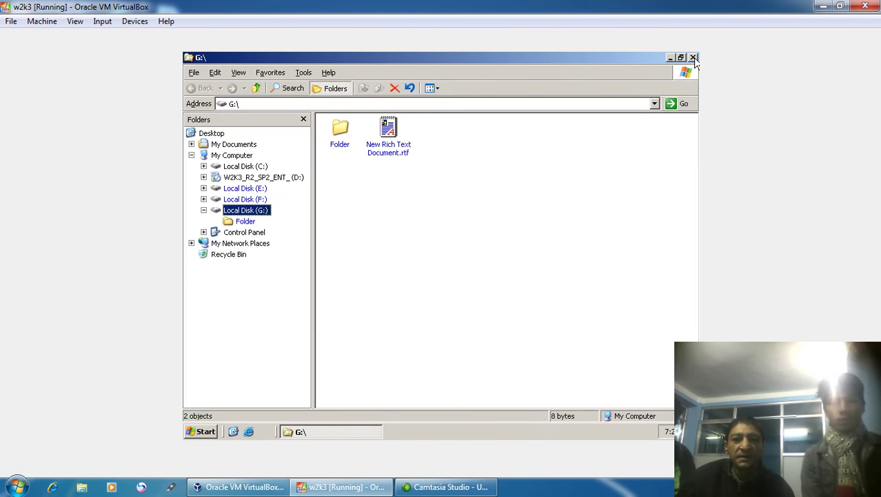
{"action": "left_click", "coordinate": [694, 58]}
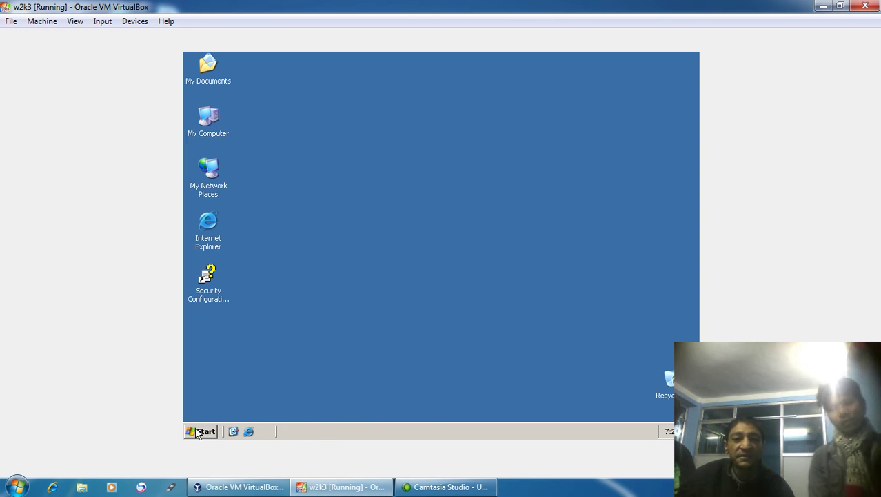
Shut down the server, giving Security issue as the planned shutdown reason
{"action": "left_click", "coordinate": [201, 431]}
{"action": "left_click", "coordinate": [390, 411]}
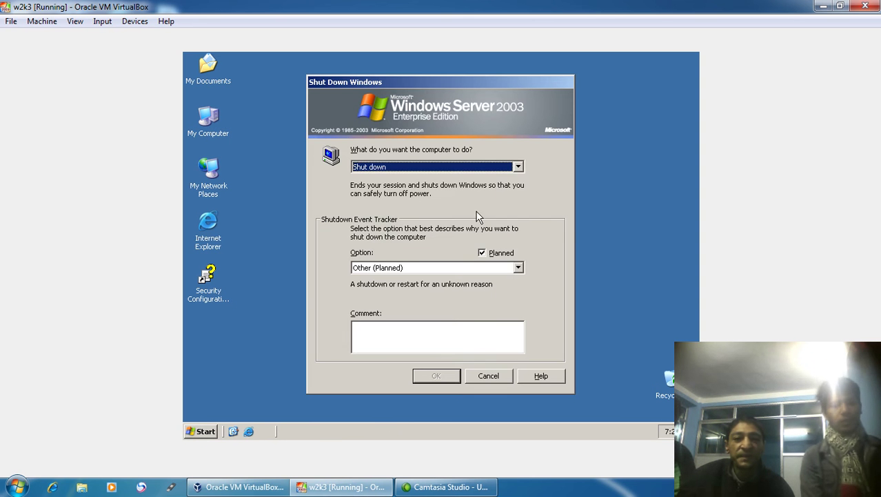
{"action": "left_click", "coordinate": [518, 166]}
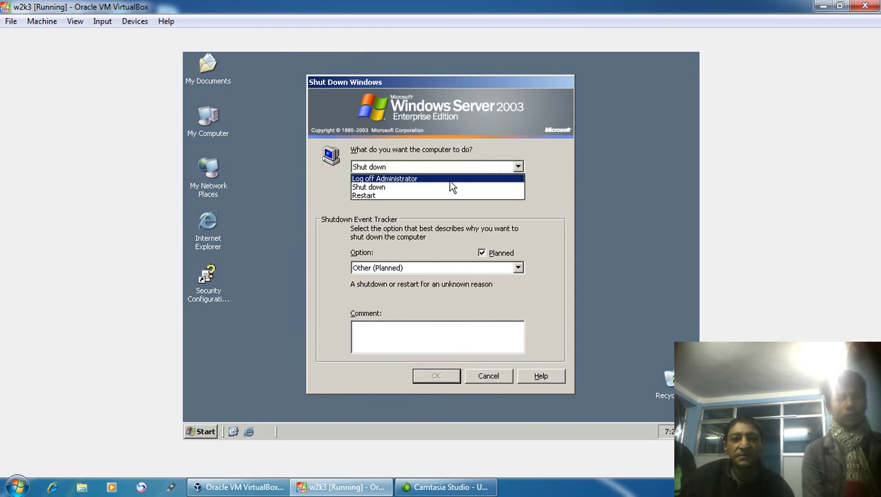
{"action": "left_click", "coordinate": [424, 187]}
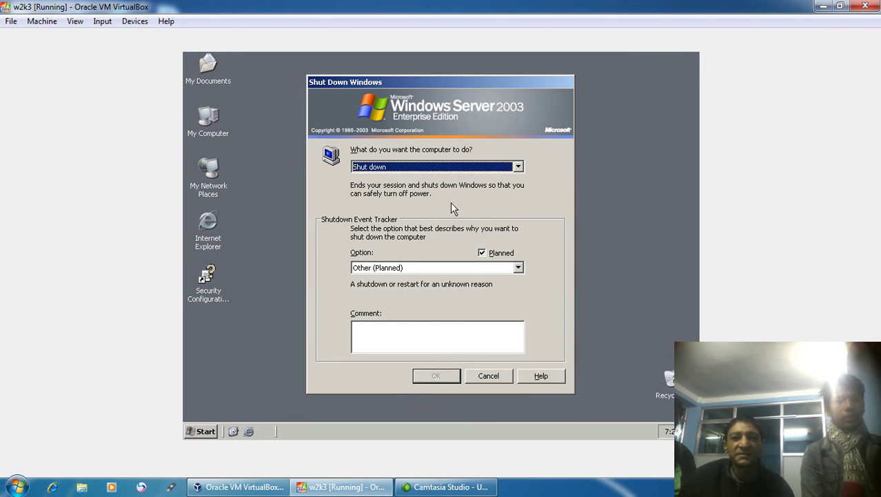
{"action": "left_click", "coordinate": [518, 267]}
{"action": "left_click", "coordinate": [457, 330]}
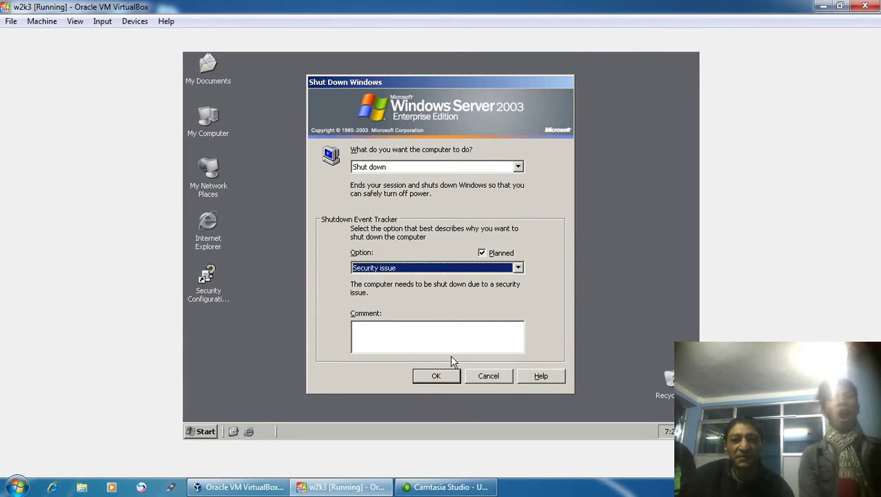
{"action": "left_click", "coordinate": [436, 375]}
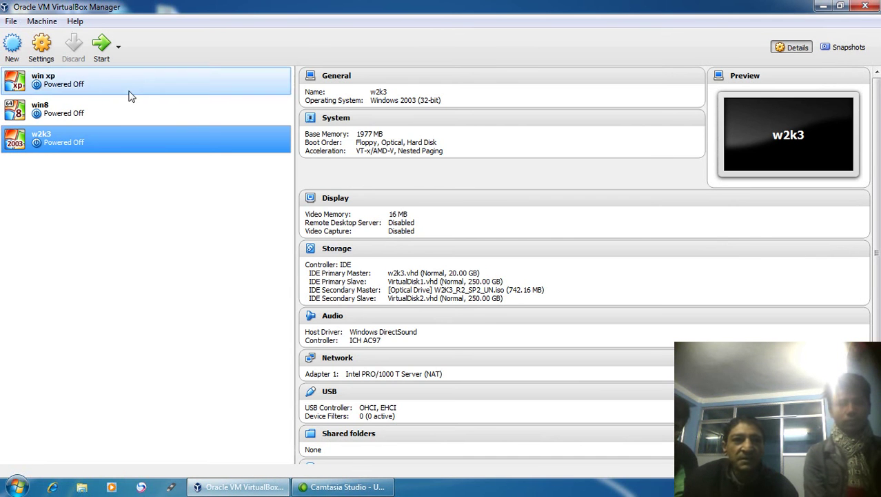
Remove VirtualDisk2.vhd from the w2k3 virtual machine's IDE storage controller and save the settings
{"action": "left_click", "coordinate": [41, 50]}
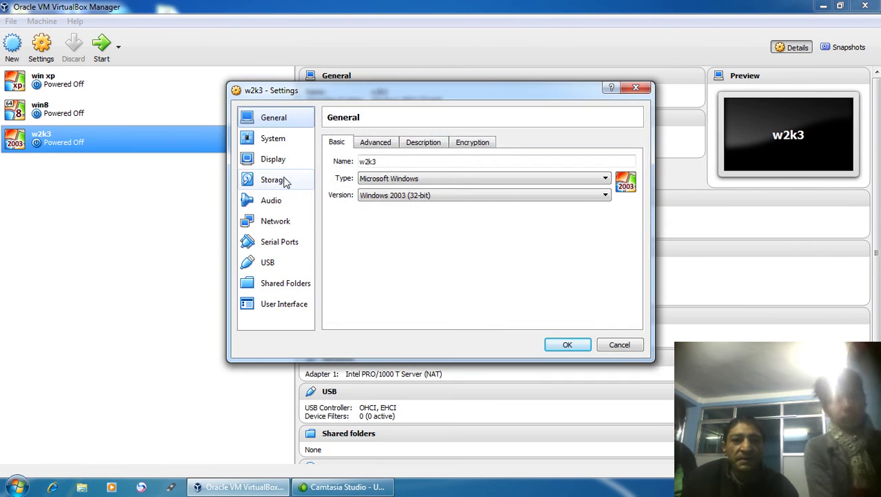
{"action": "left_click", "coordinate": [286, 180]}
{"action": "left_click", "coordinate": [387, 221]}
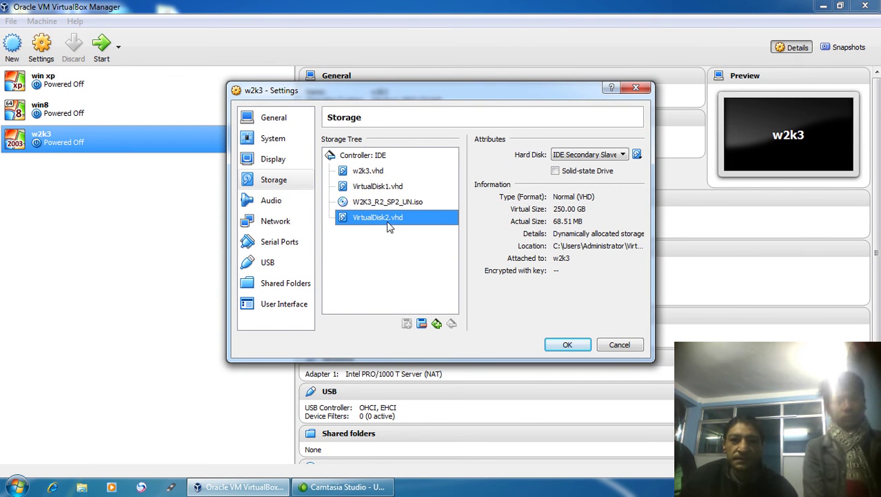
{"action": "left_click", "coordinate": [422, 324]}
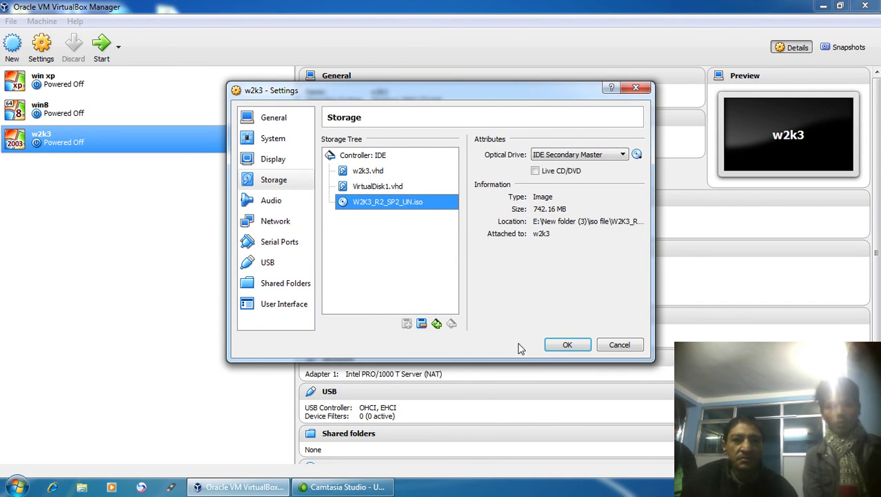
{"action": "left_click", "coordinate": [556, 345]}
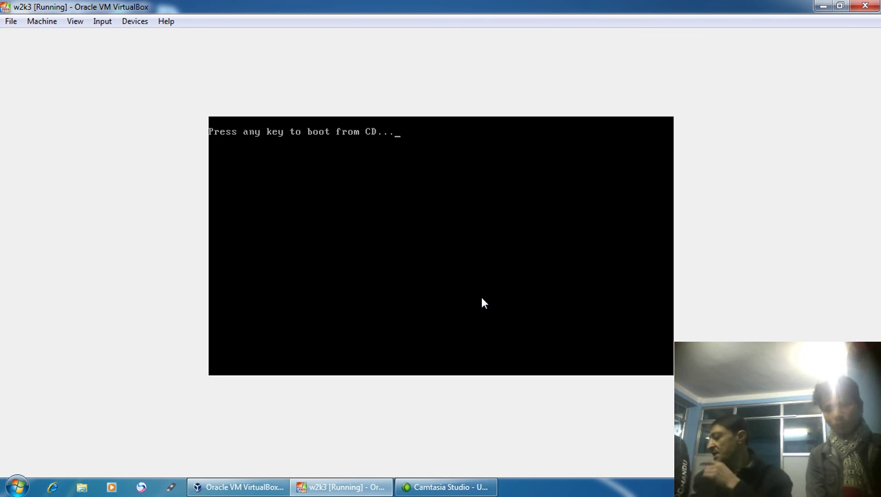
Dismiss the startup message, log on to the server as Administrator with the account password, and close the Manage Your Server page
{"action": "key", "text": "Return"}
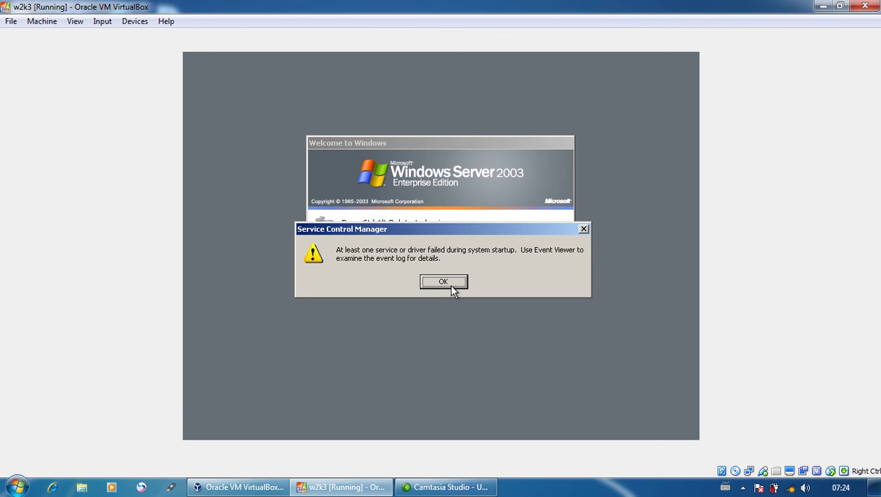
{"action": "left_click", "coordinate": [444, 283]}
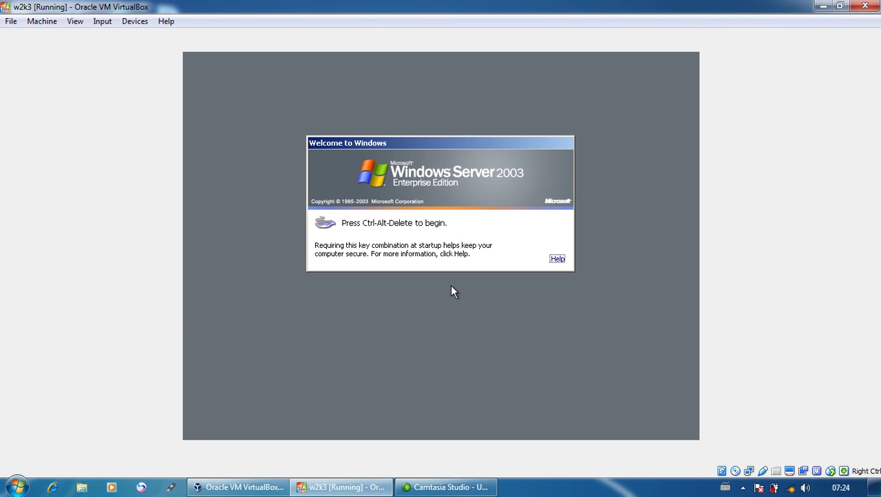
{"action": "key", "text": "ctrl+alt+Delete"}
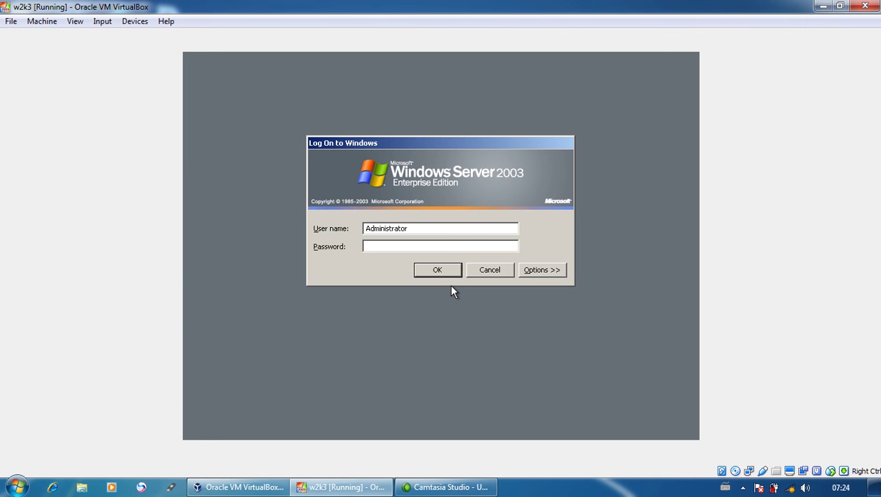
{"action": "type", "text": "••••••••"}
{"action": "key", "text": "Return"}
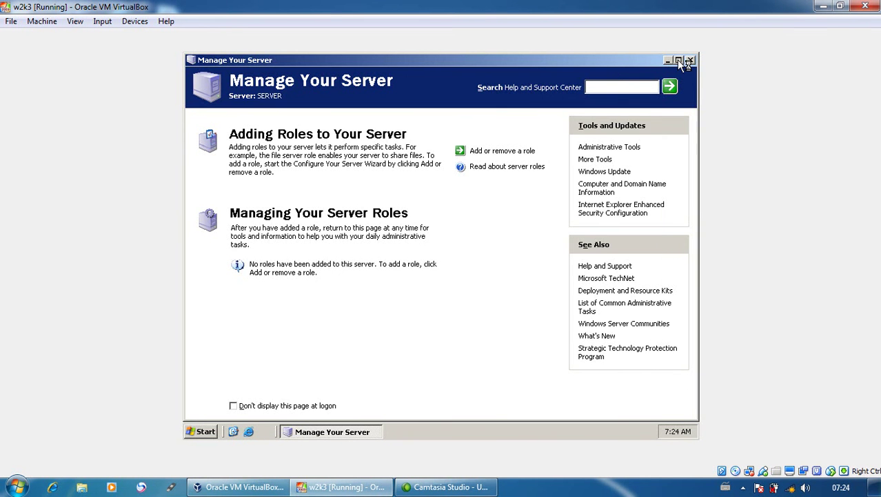
{"action": "left_click", "coordinate": [690, 61]}
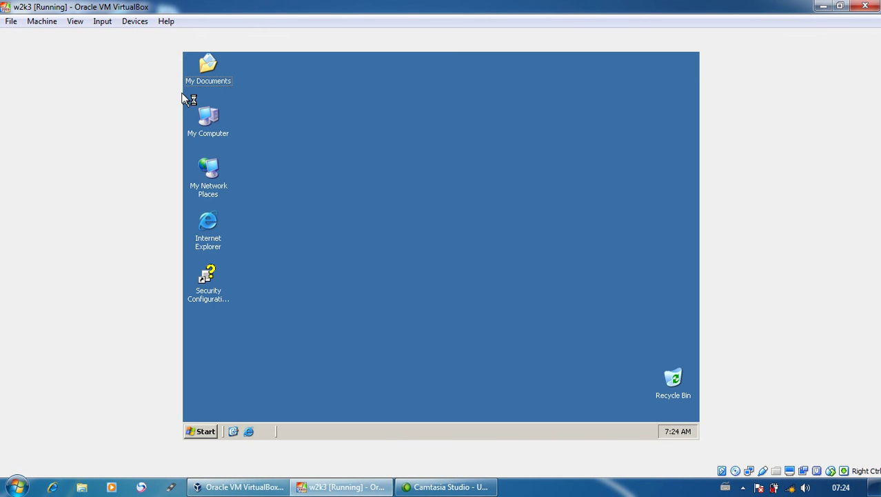
Open Disk Management for this computer and maximize its window to examine the disk and volume states
{"action": "right_click", "coordinate": [206, 115]}
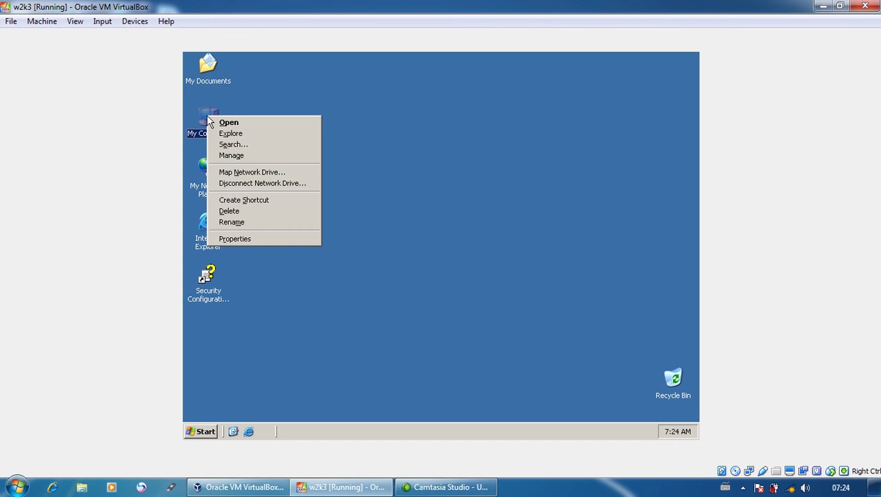
{"action": "left_click", "coordinate": [232, 155]}
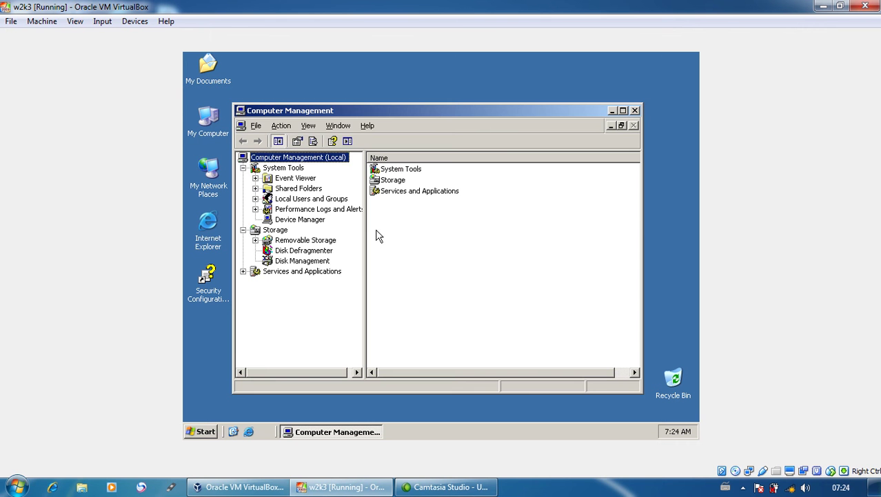
{"action": "left_click", "coordinate": [306, 261]}
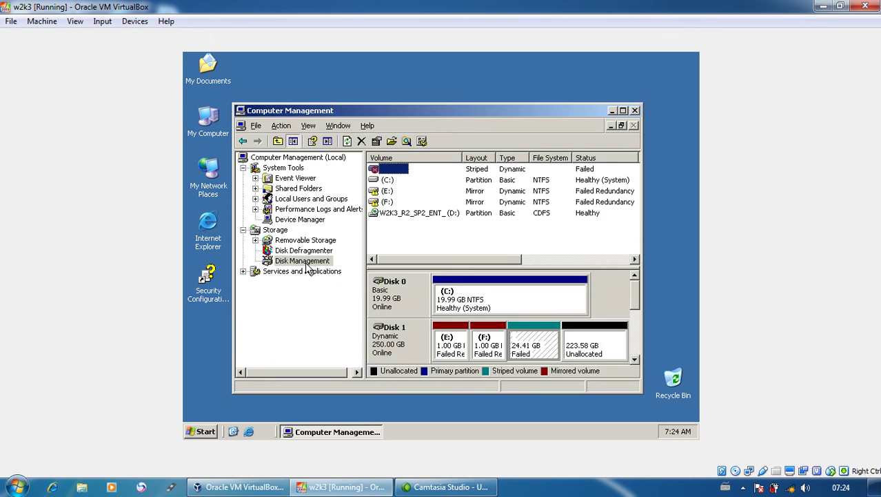
{"action": "left_click", "coordinate": [622, 111]}
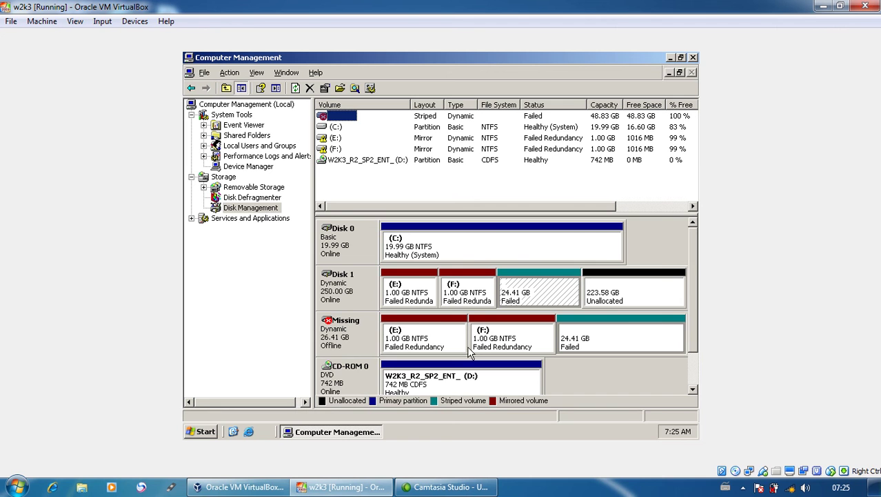
Explore mirrored volume E from Disk 1 to check whether its files are still accessible
{"action": "right_click", "coordinate": [407, 295]}
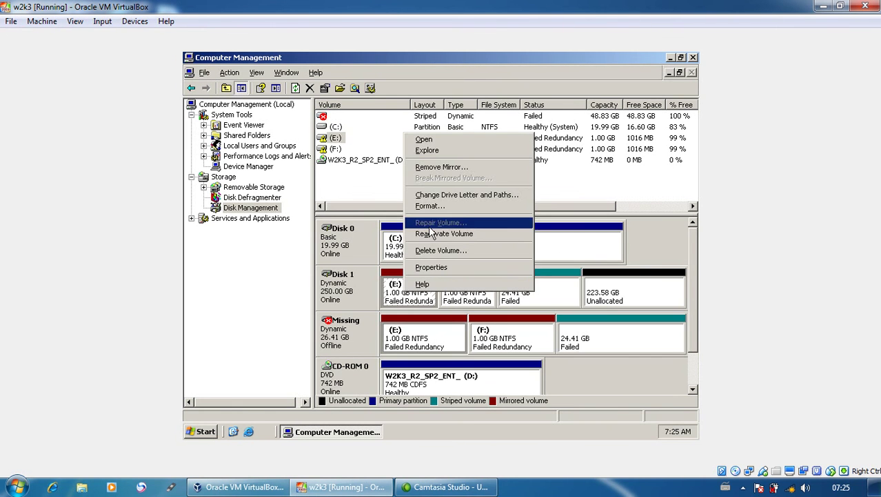
{"action": "left_click", "coordinate": [439, 151]}
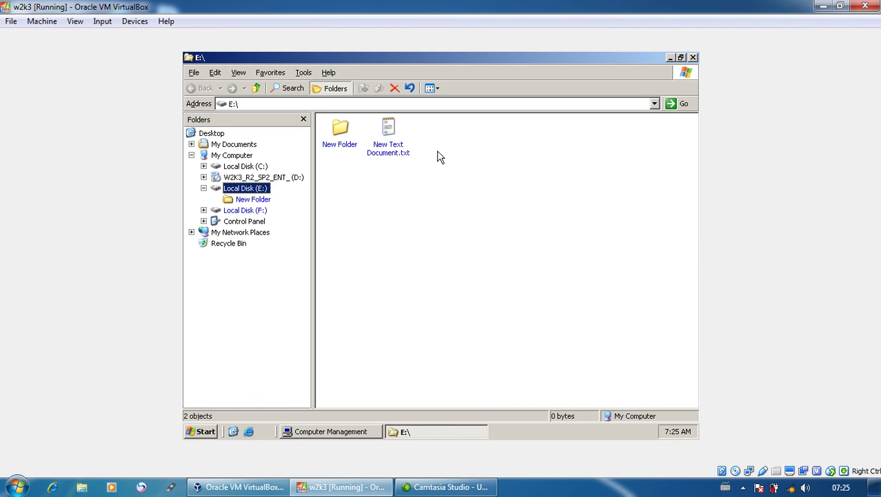
Close the E: window and examine which commands are available for the striped volume's parts on the missing disk and Disk 1
{"action": "left_click", "coordinate": [694, 58]}
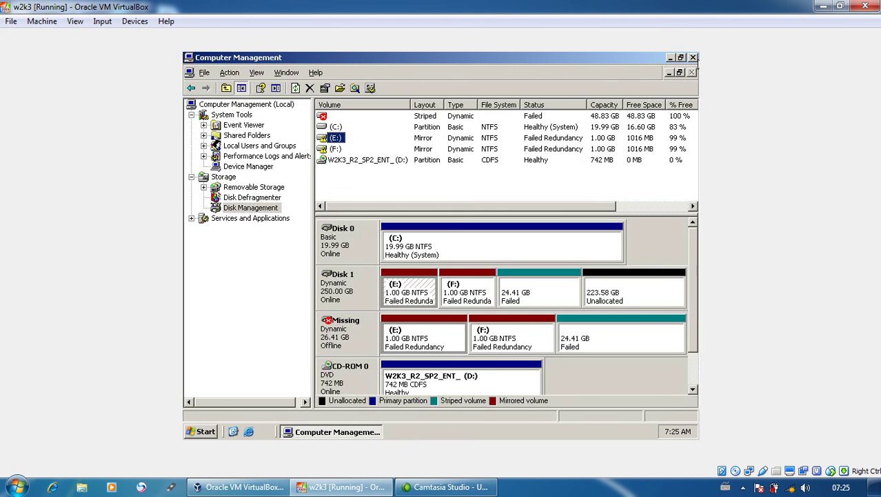
{"action": "right_click", "coordinate": [642, 329]}
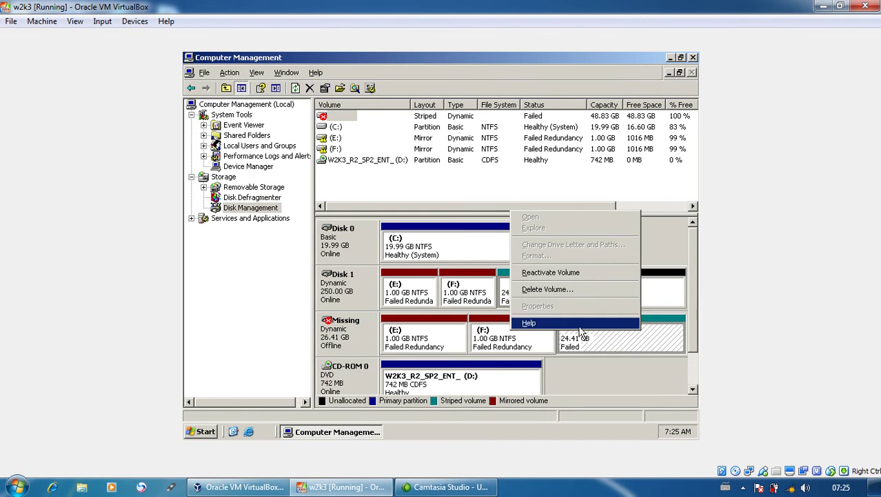
{"action": "right_click", "coordinate": [643, 342]}
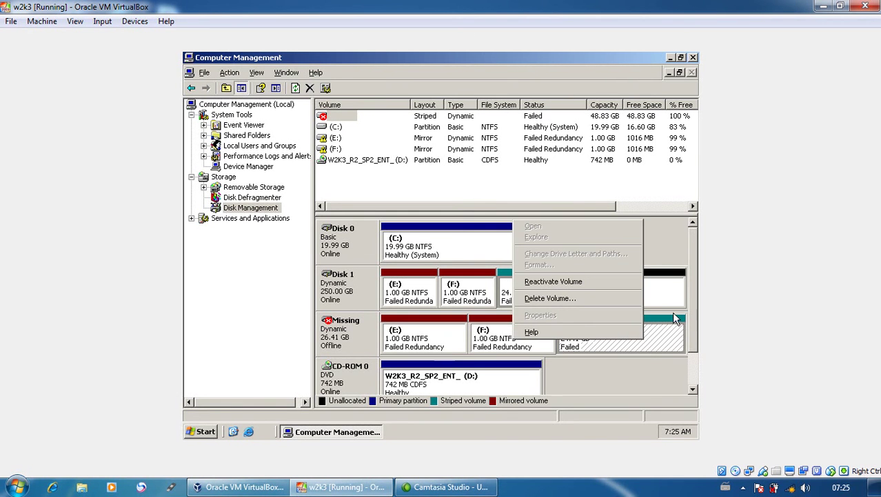
{"action": "left_click", "coordinate": [660, 344]}
{"action": "right_click", "coordinate": [562, 298]}
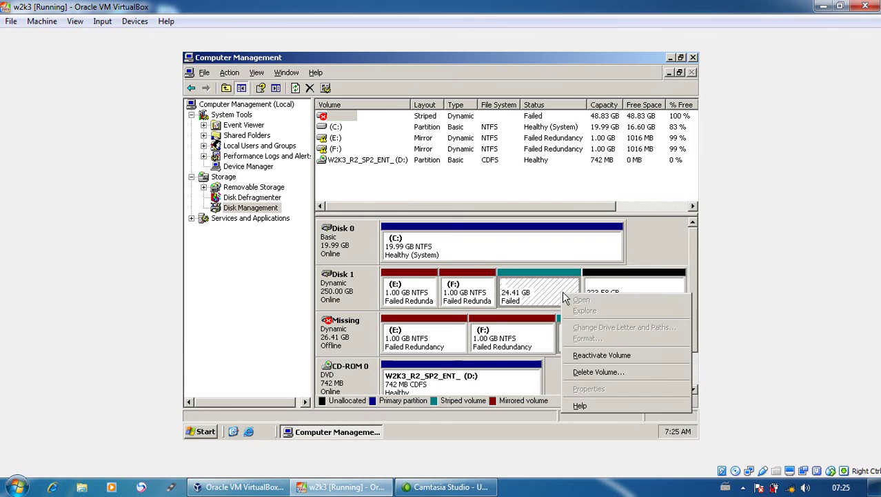
{"action": "left_click", "coordinate": [542, 285]}
{"action": "left_click", "coordinate": [597, 347]}
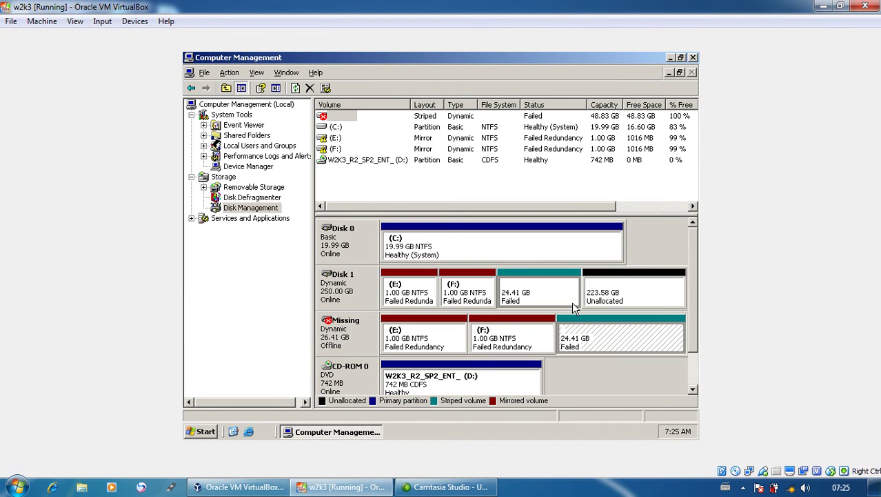
{"action": "left_click", "coordinate": [572, 303]}
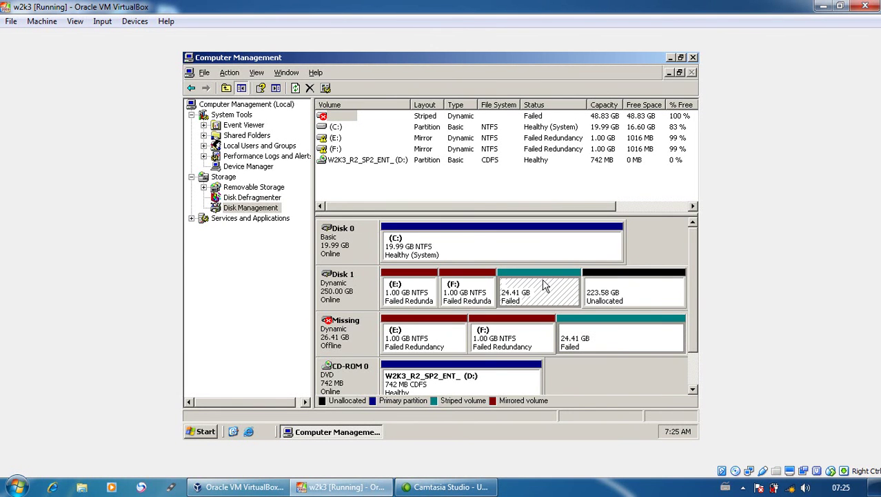
{"action": "left_click", "coordinate": [576, 330]}
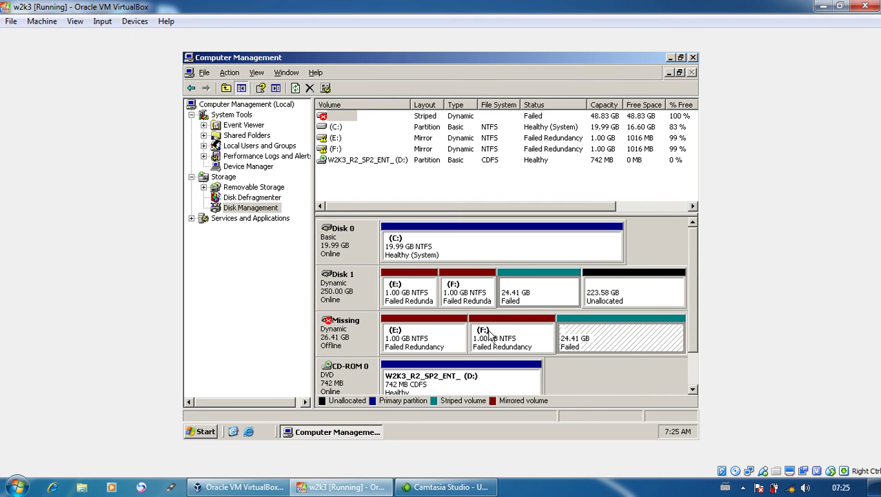
Explore mirrored volume F from Disk 1 to check whether its files are accessible, and close its window and Computer Management
{"action": "right_click", "coordinate": [464, 288]}
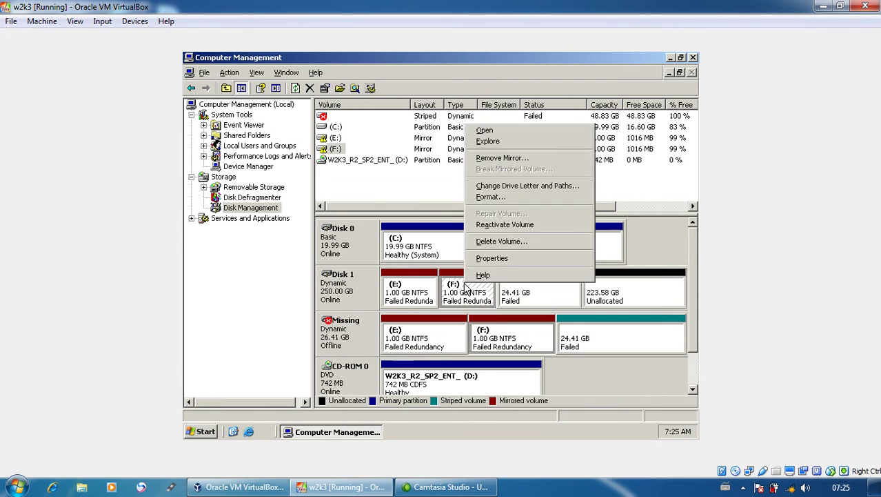
{"action": "left_click", "coordinate": [528, 145]}
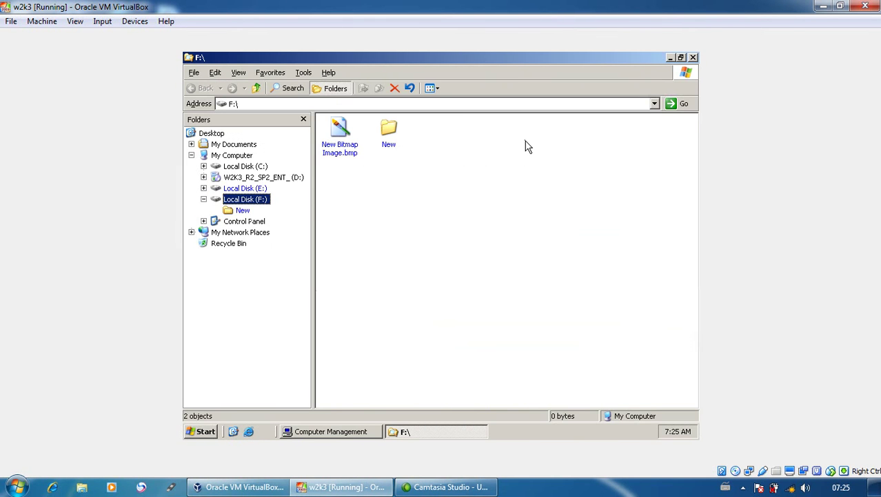
{"action": "left_click", "coordinate": [694, 58]}
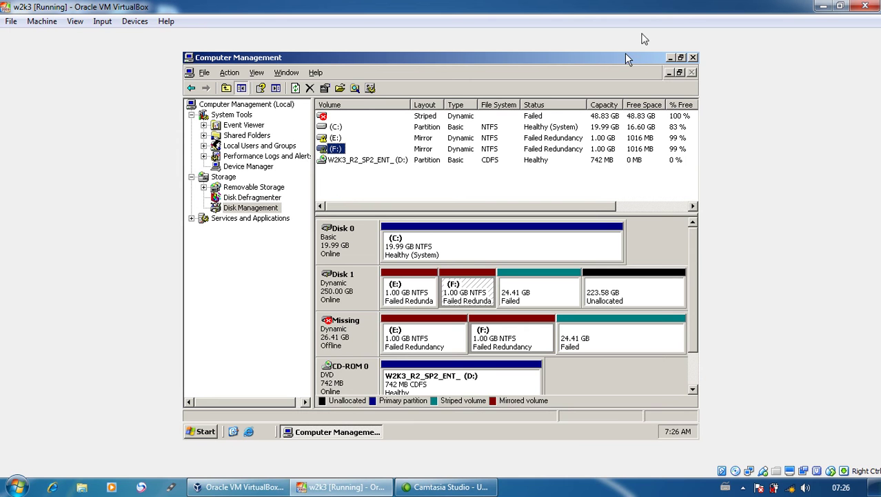
{"action": "left_click", "coordinate": [693, 59]}
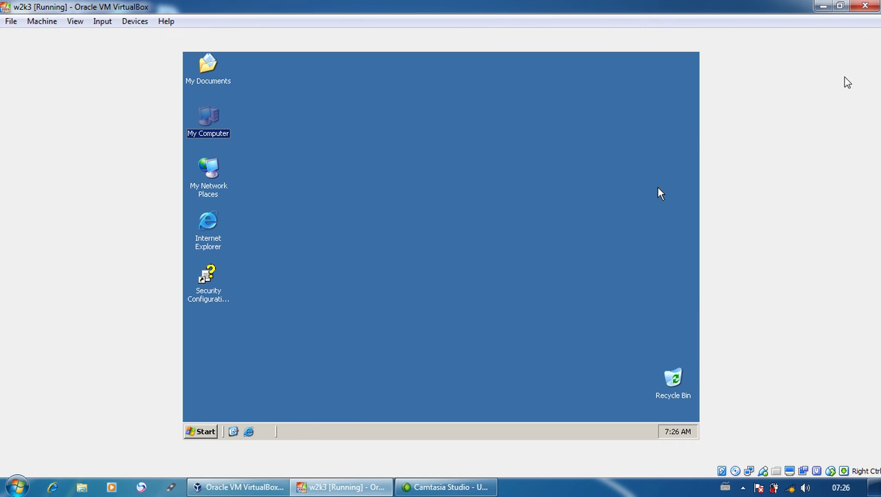
{"action": "left_click", "coordinate": [823, 6]}
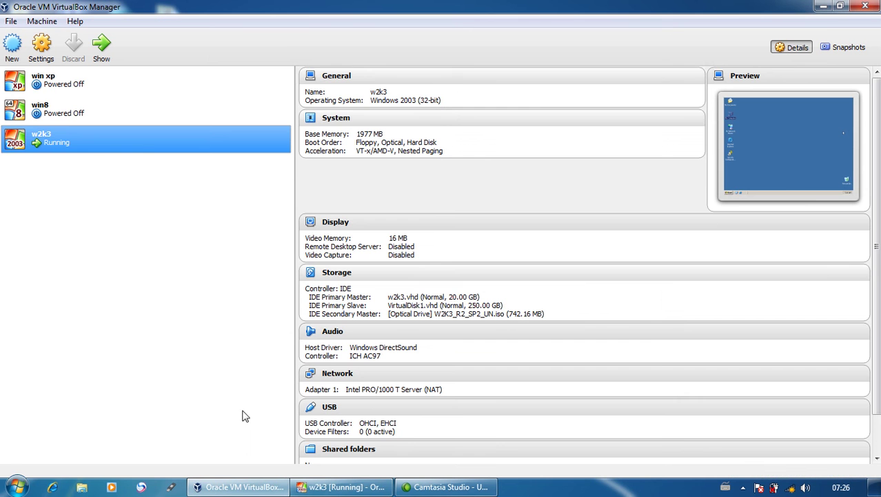
{"action": "left_click", "coordinate": [823, 7]}
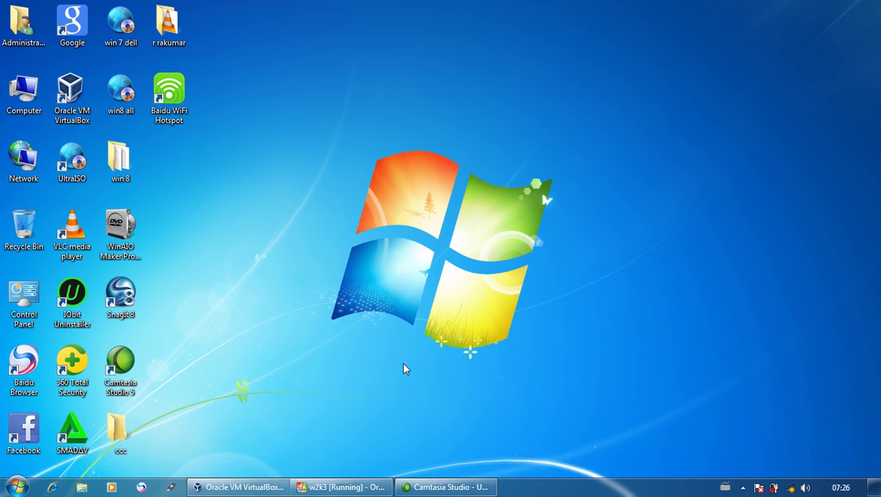
{"action": "left_click", "coordinate": [299, 489]}
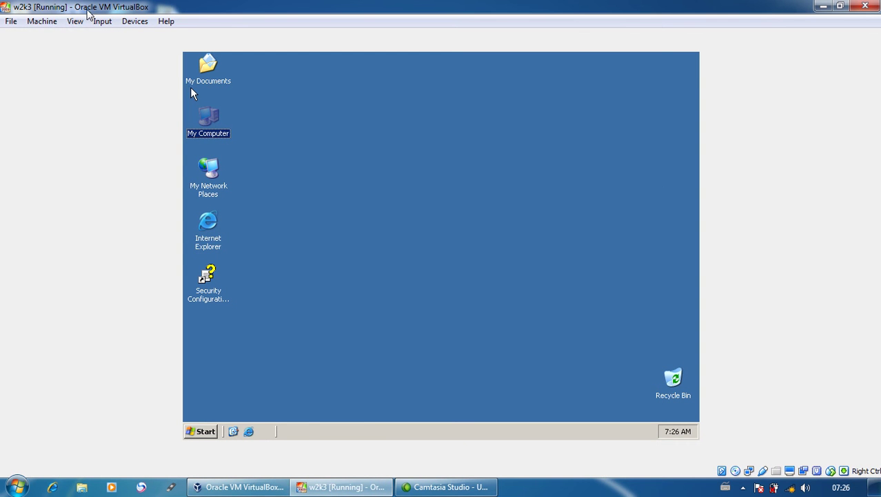
In the running w2k3 virtual machine's network settings, attach Adapter 1 to Bridged Adapter
{"action": "left_click", "coordinate": [53, 22]}
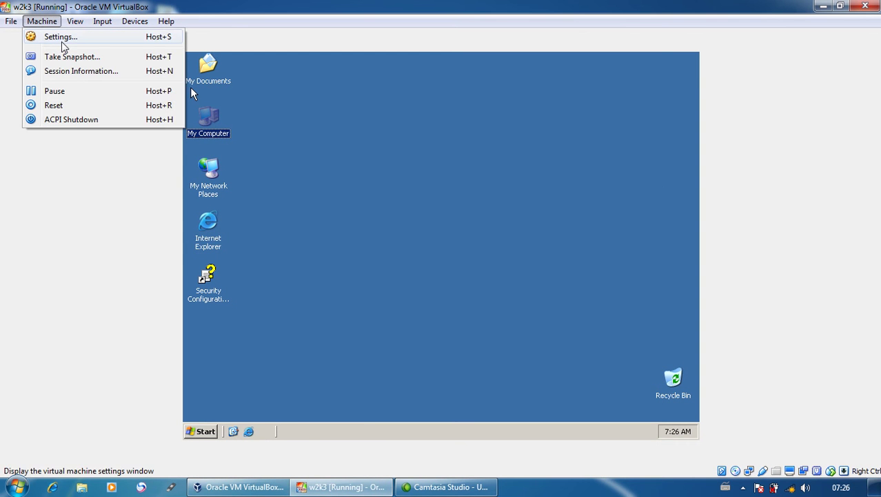
{"action": "left_click", "coordinate": [61, 43]}
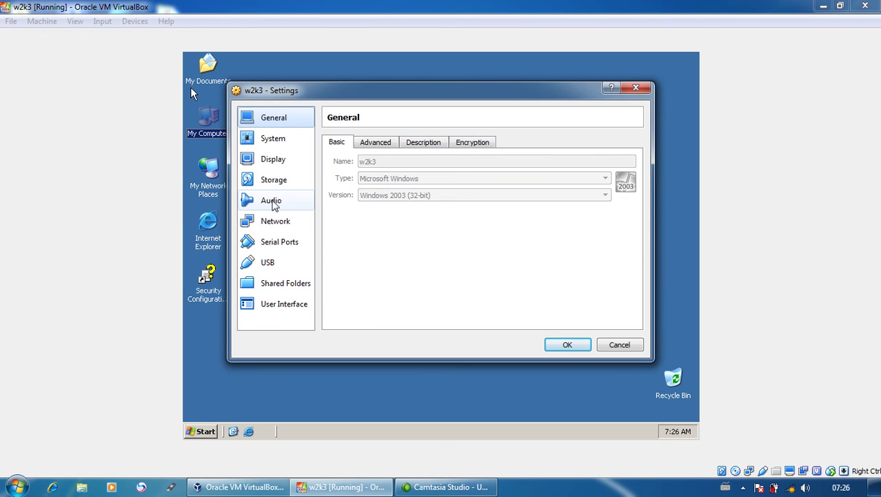
{"action": "left_click", "coordinate": [278, 222]}
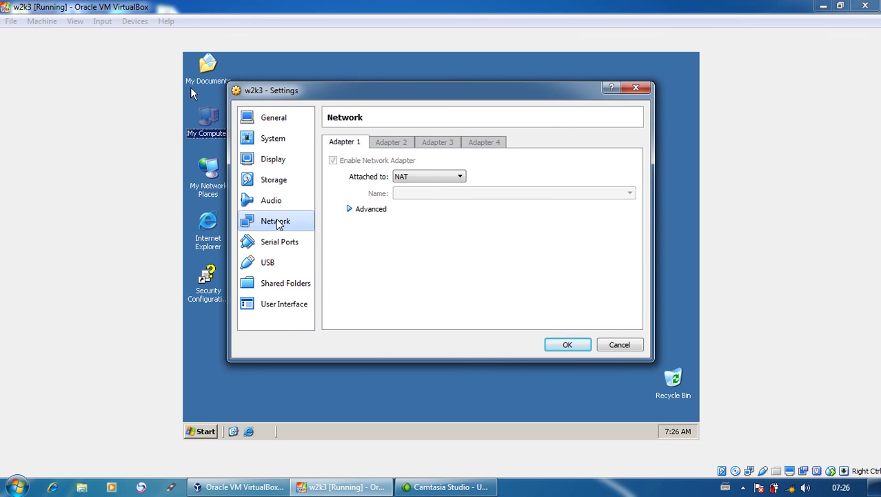
{"action": "left_click", "coordinate": [460, 177]}
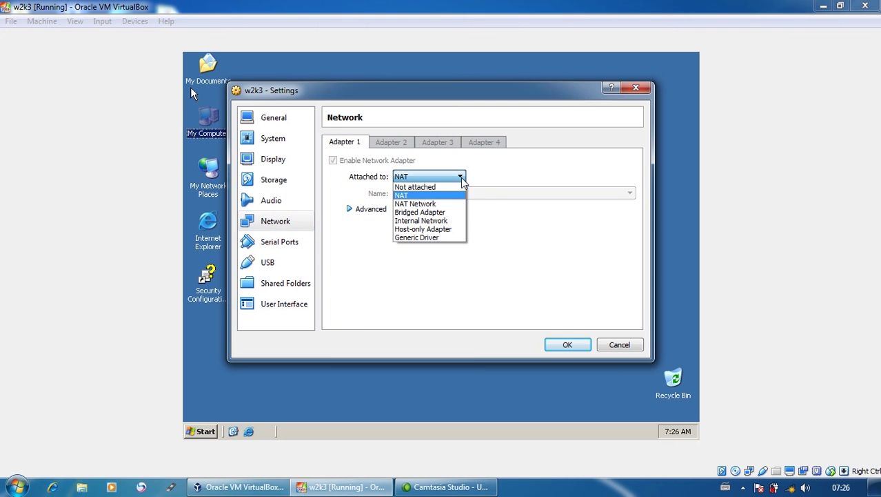
{"action": "left_click", "coordinate": [435, 216]}
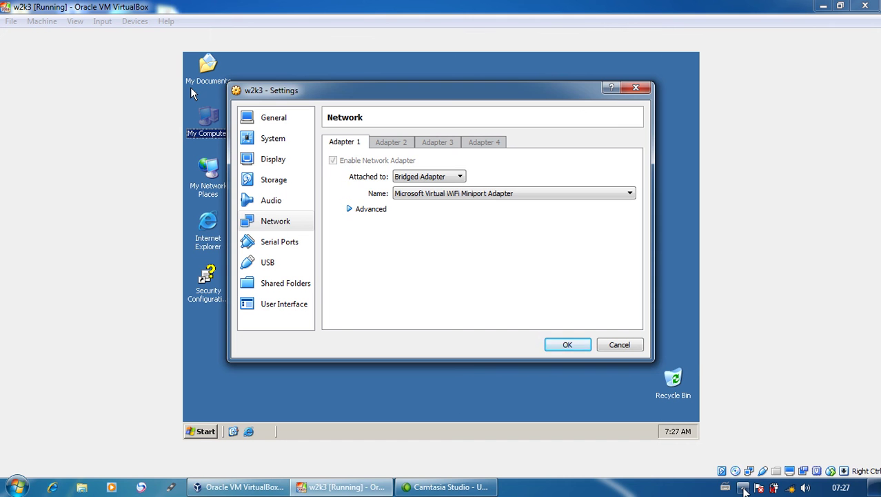
{"action": "left_click", "coordinate": [743, 487]}
{"action": "left_click", "coordinate": [744, 453]}
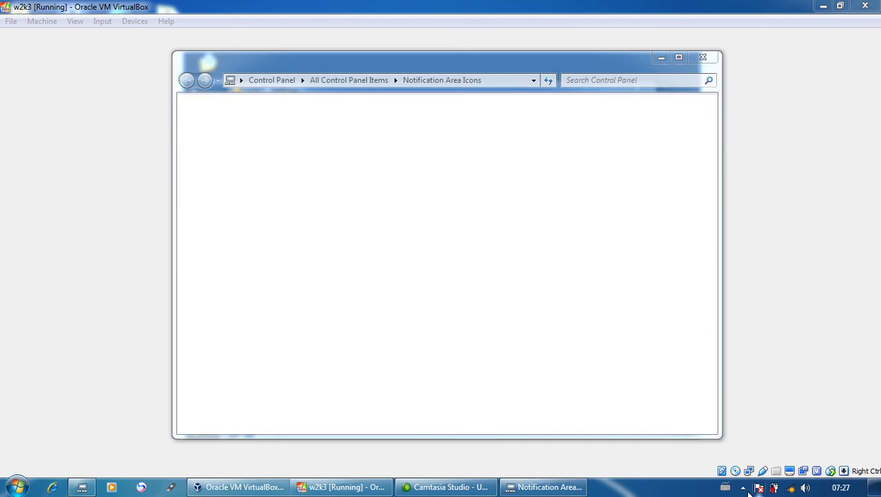
{"action": "left_click", "coordinate": [743, 487]}
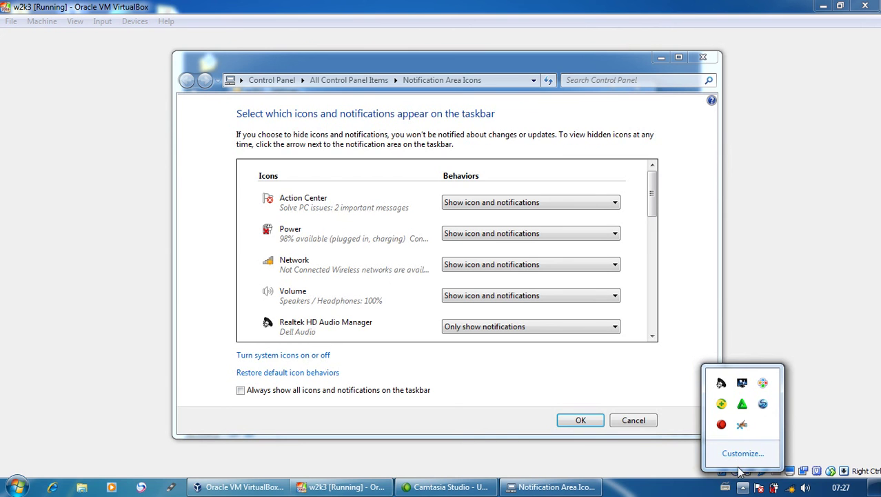
{"action": "right_click", "coordinate": [722, 425]}
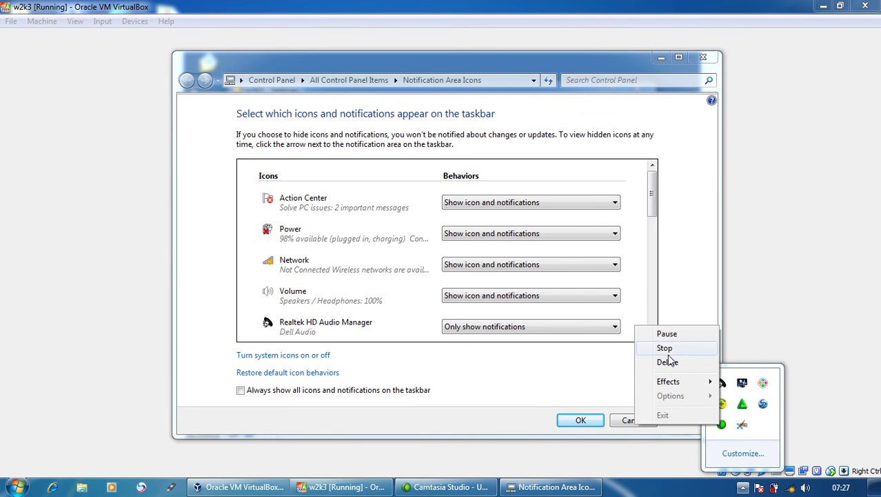